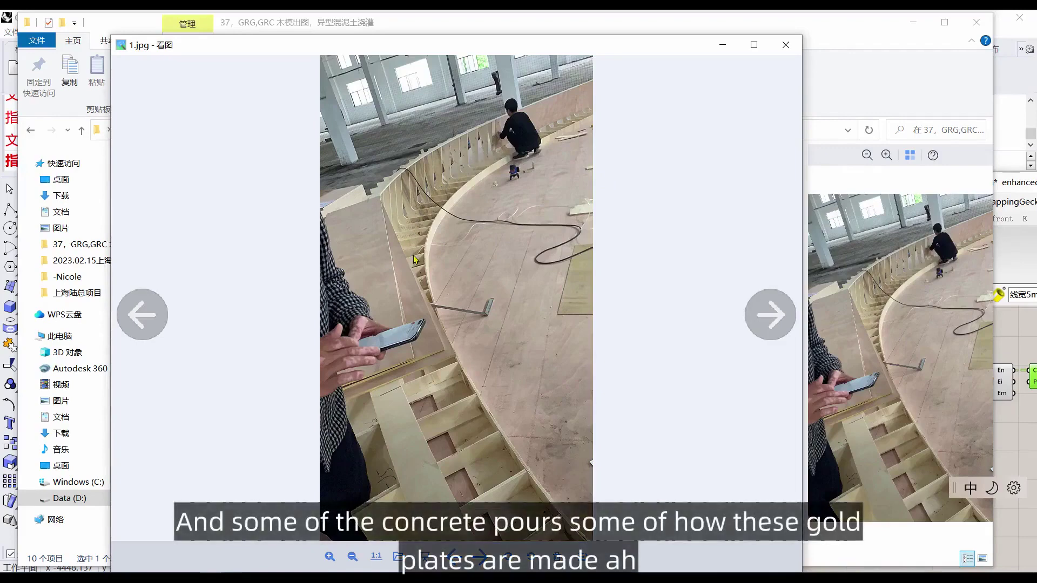
Look through the reference pictures 1.jpg to 5.png of the timber moulds, rib layouts and layer list, and close the viewer.
left_click(768, 315)
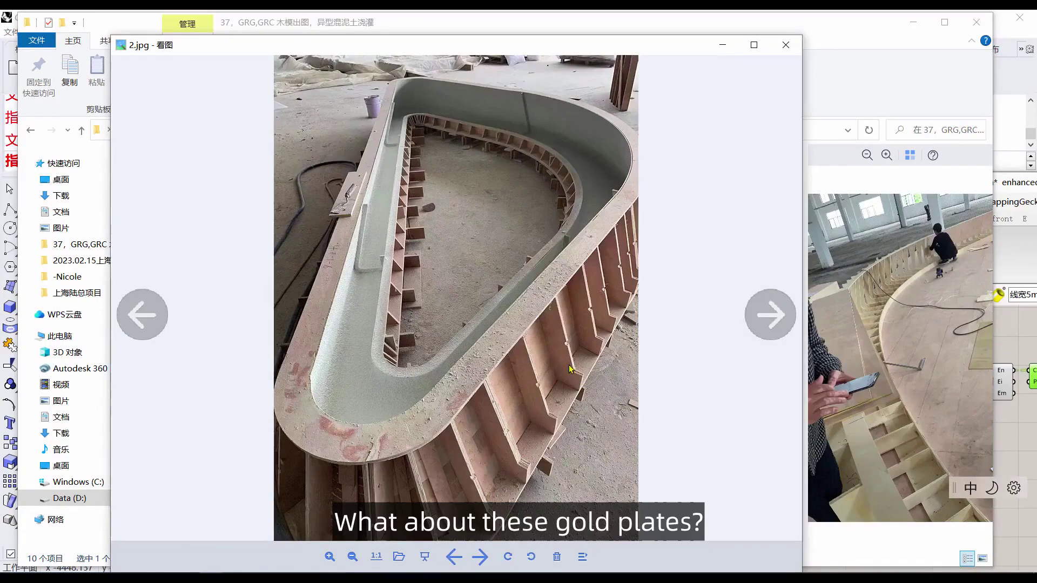
left_click(761, 319)
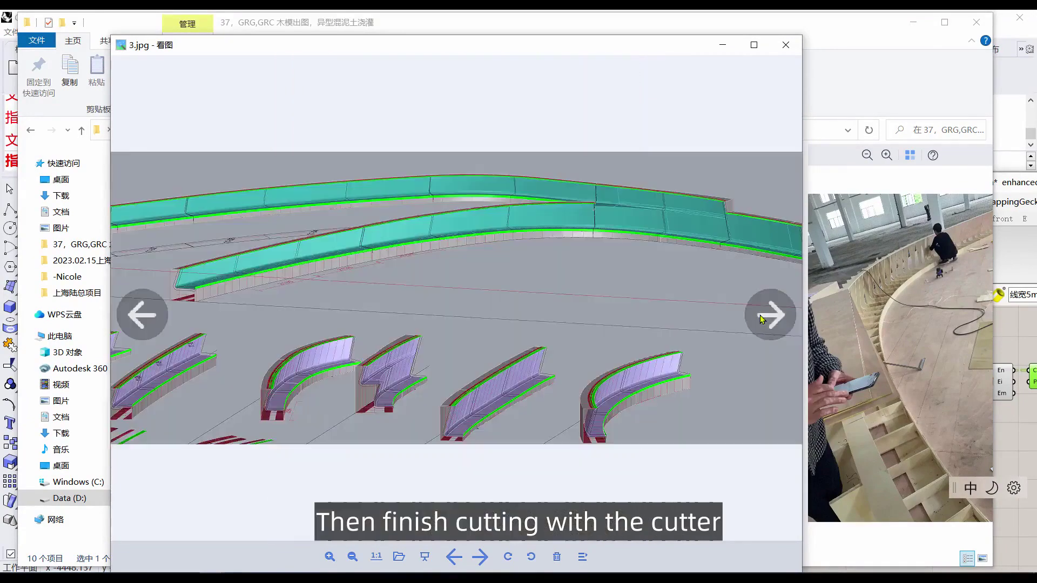
left_click(758, 319)
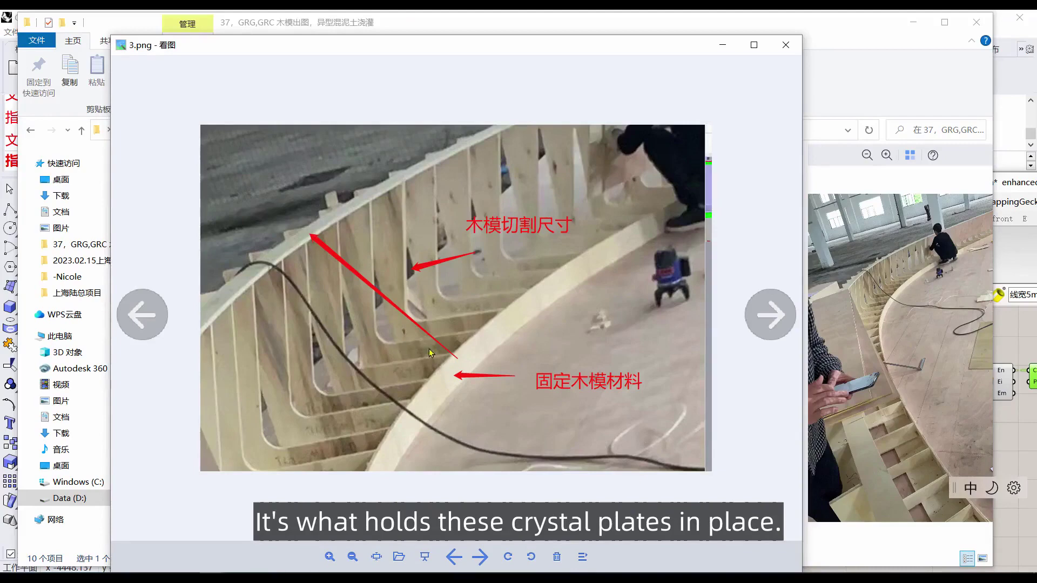
left_click(759, 318)
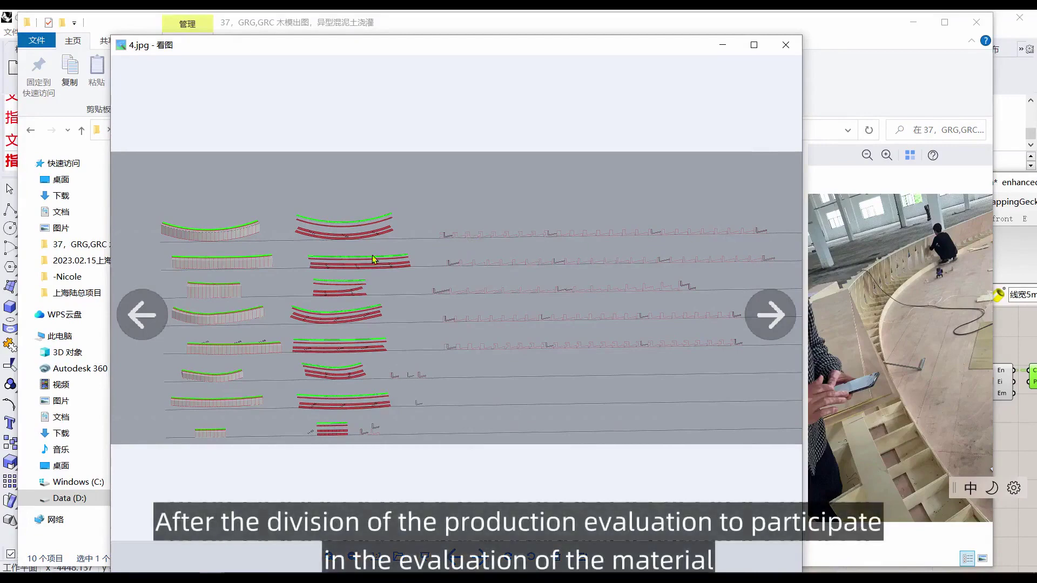
left_click(773, 312)
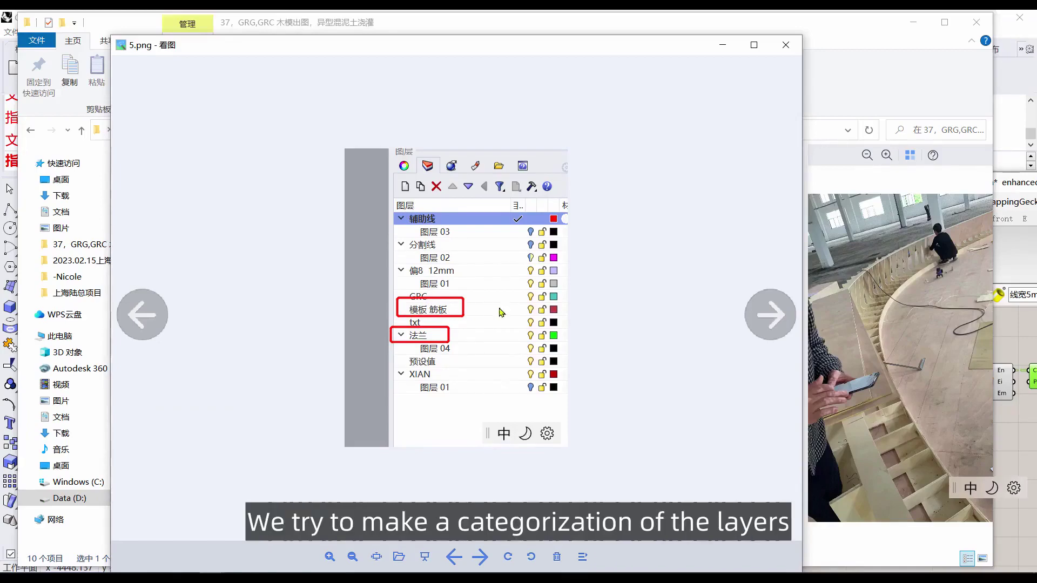
left_click(786, 44)
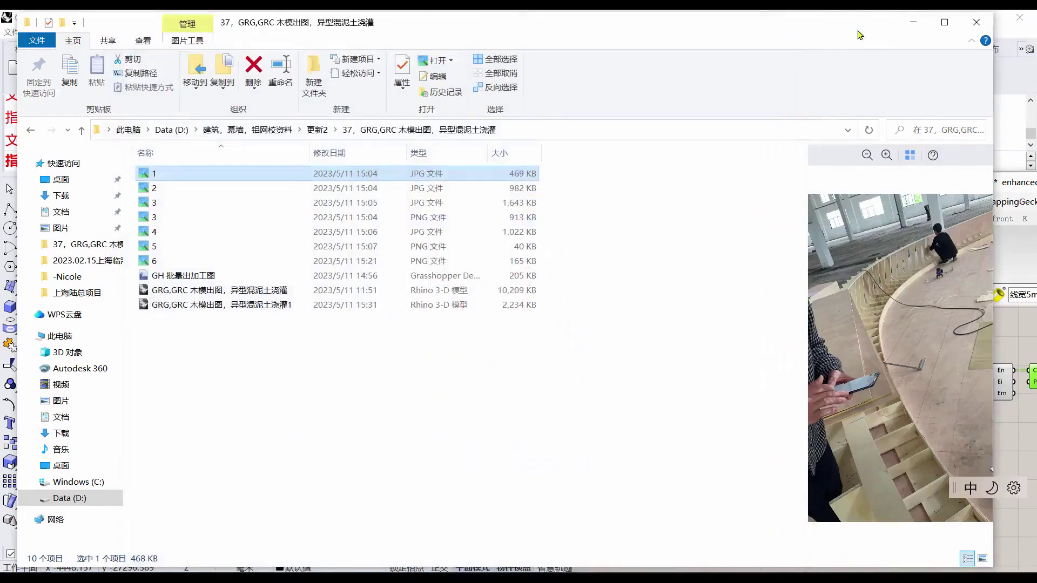
Browse the course material folder 建筑，幕墙，铝网校资料 and look into its 更新0 and 更新1 subfolders.
left_click(332, 316)
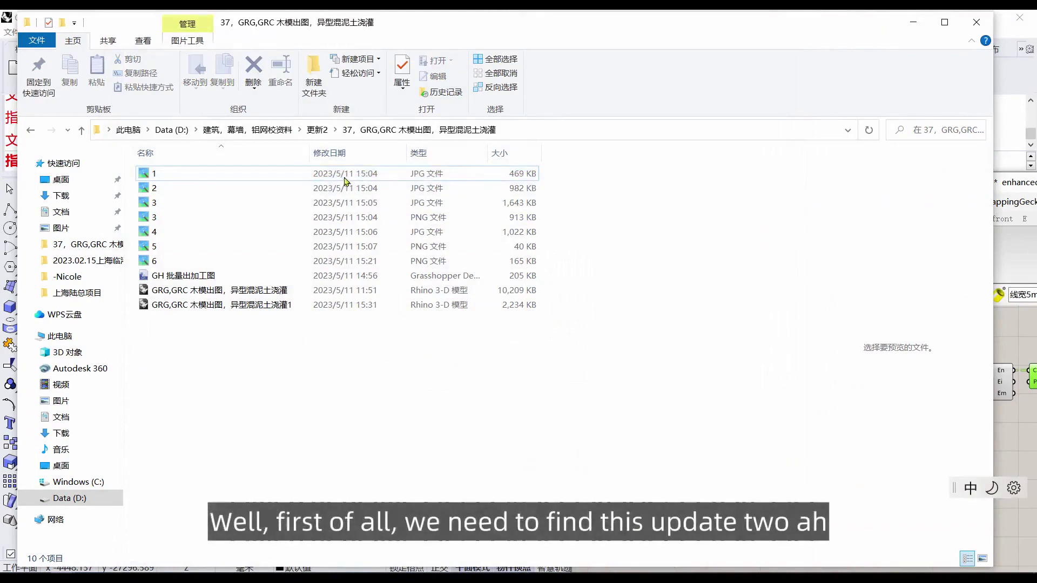
left_click(257, 131)
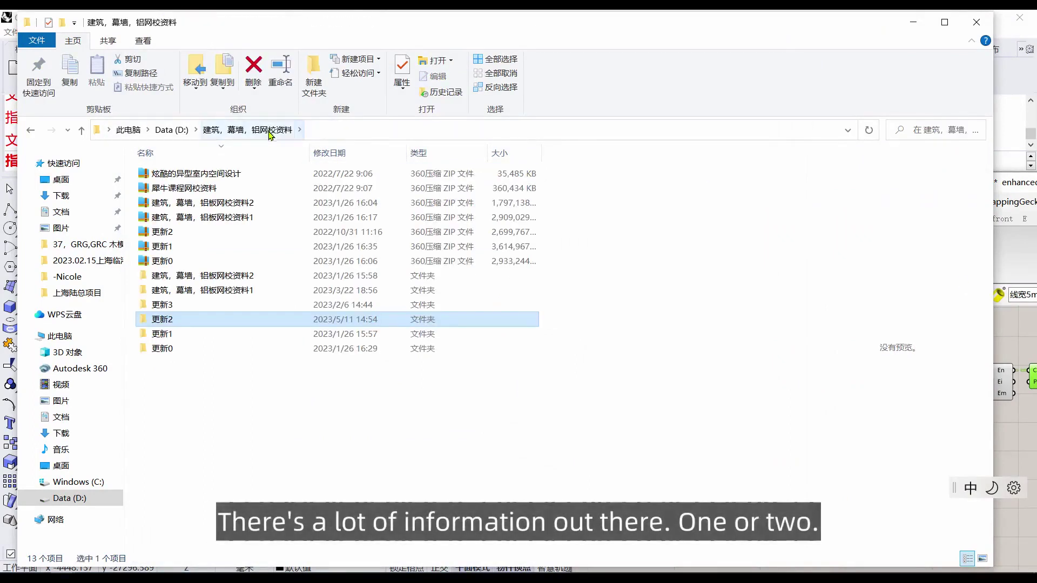
left_click(203, 292)
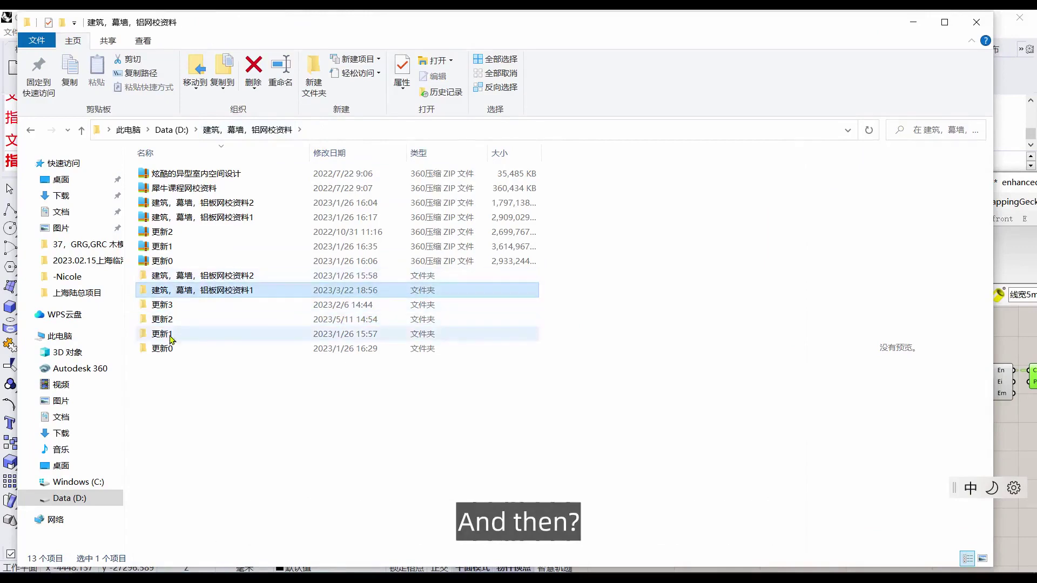
double_click(162, 348)
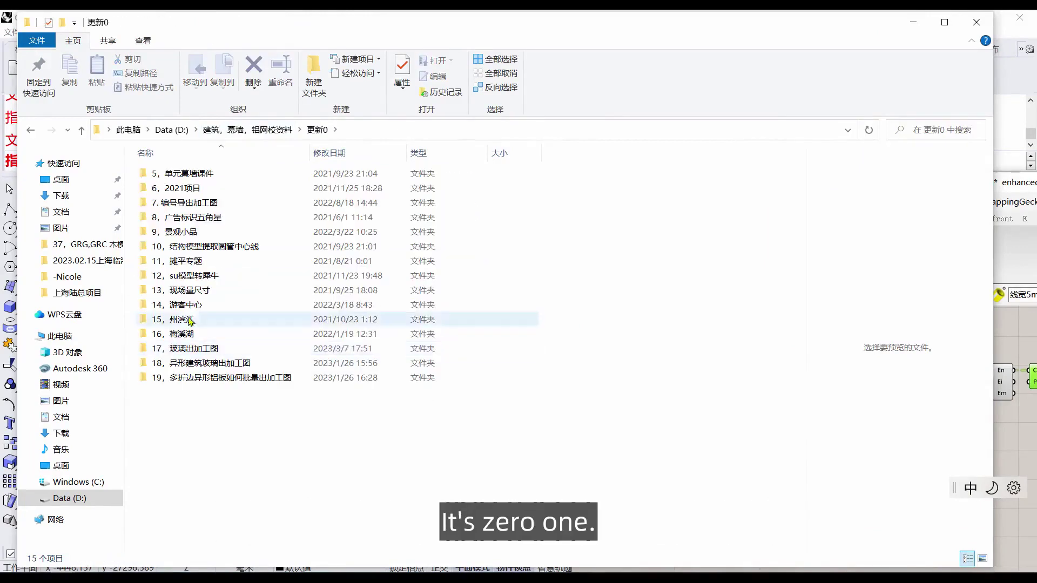
left_click(30, 131)
double_click(153, 336)
left_click(34, 132)
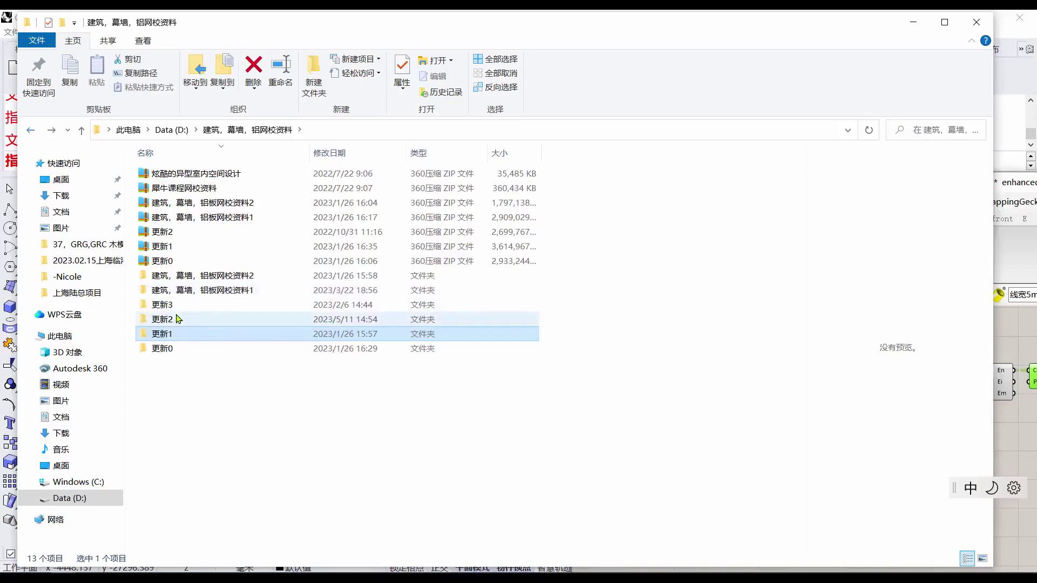
Open the folder 37，GRG,GRC 木模出图，异型混泥土浇灌 inside 更新2.
left_click(170, 322)
double_click(169, 322)
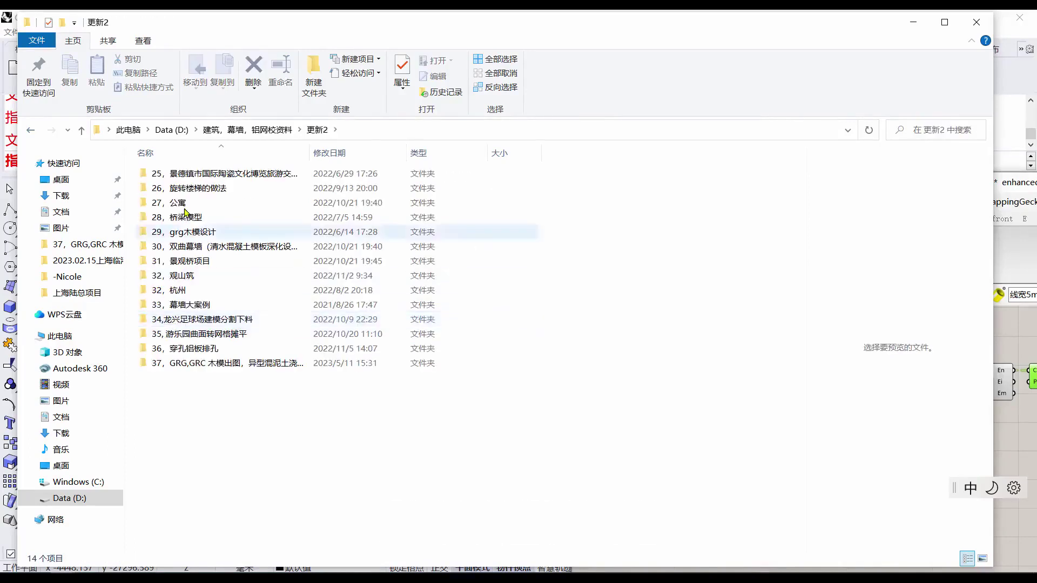
double_click(252, 368)
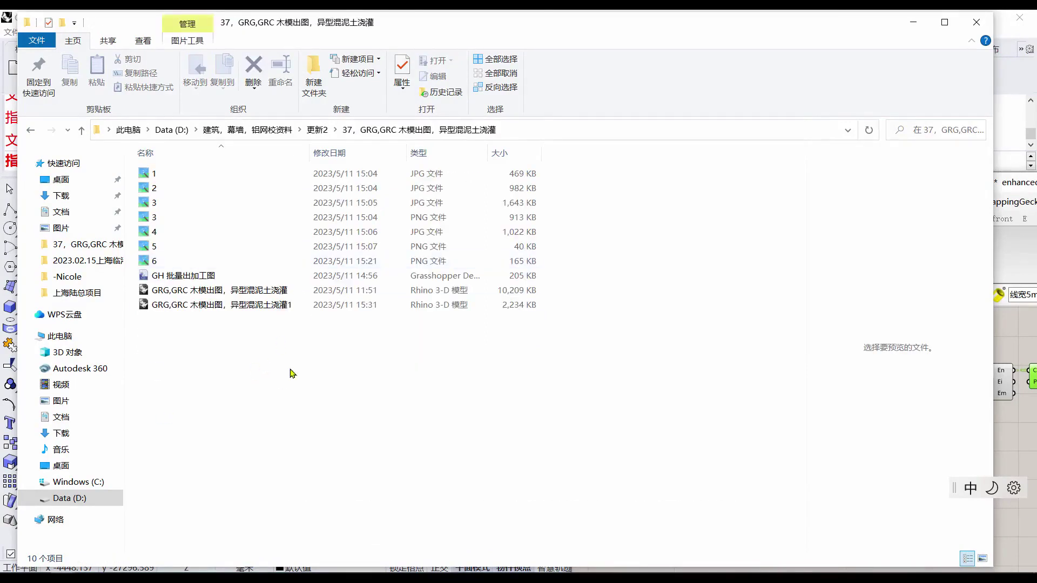
Locate the Rhino file GRG,GRC 木模出图，异型混泥土浇灌1 in the folder and bring the Rhino window with that model forward.
left_click(250, 308)
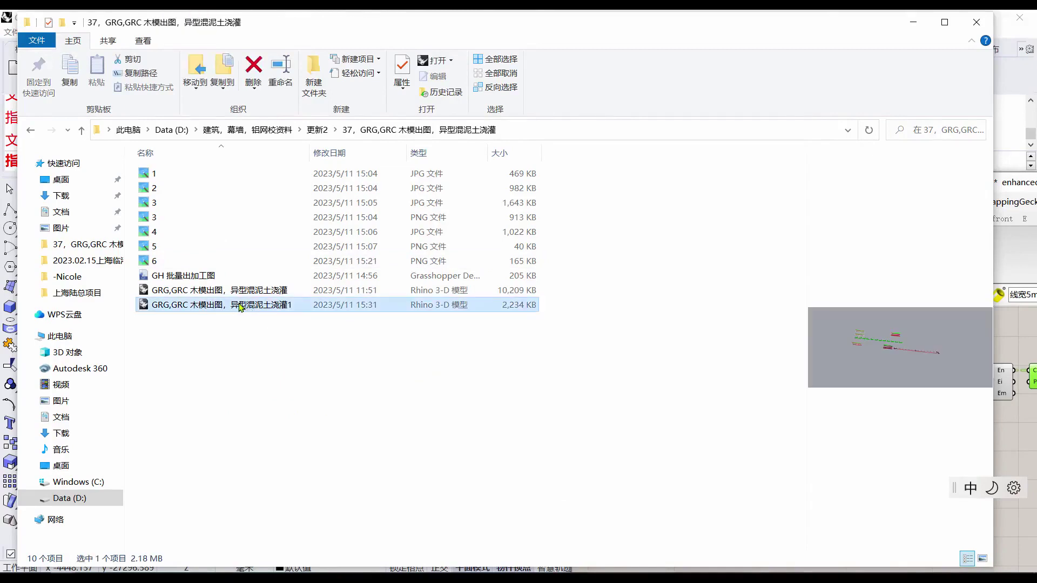
left_click(307, 324)
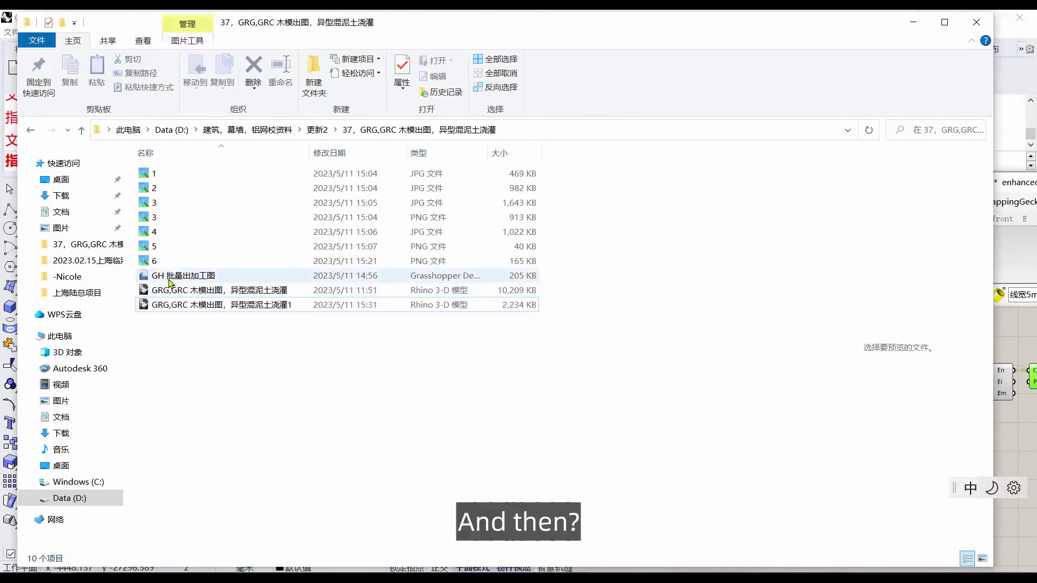
left_click(218, 306)
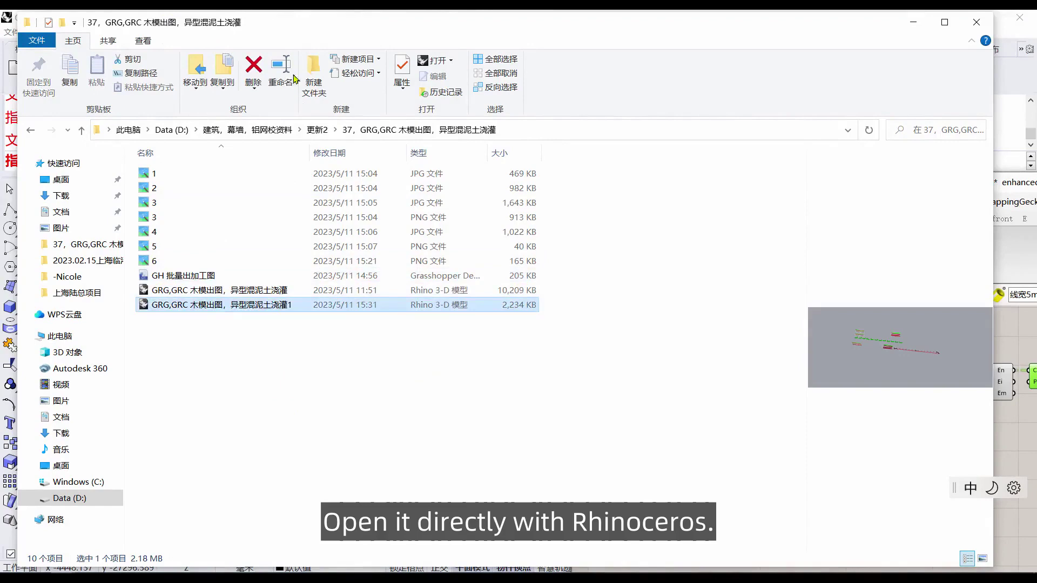
left_click_drag(302, 29, 752, 54)
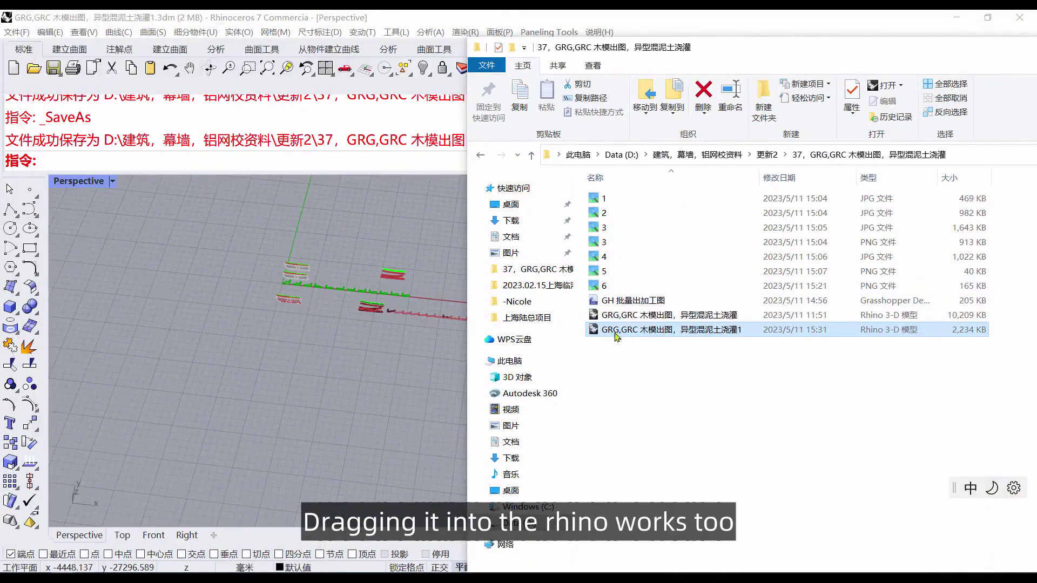
left_click_drag(767, 50, 524, 290)
left_click(512, 225)
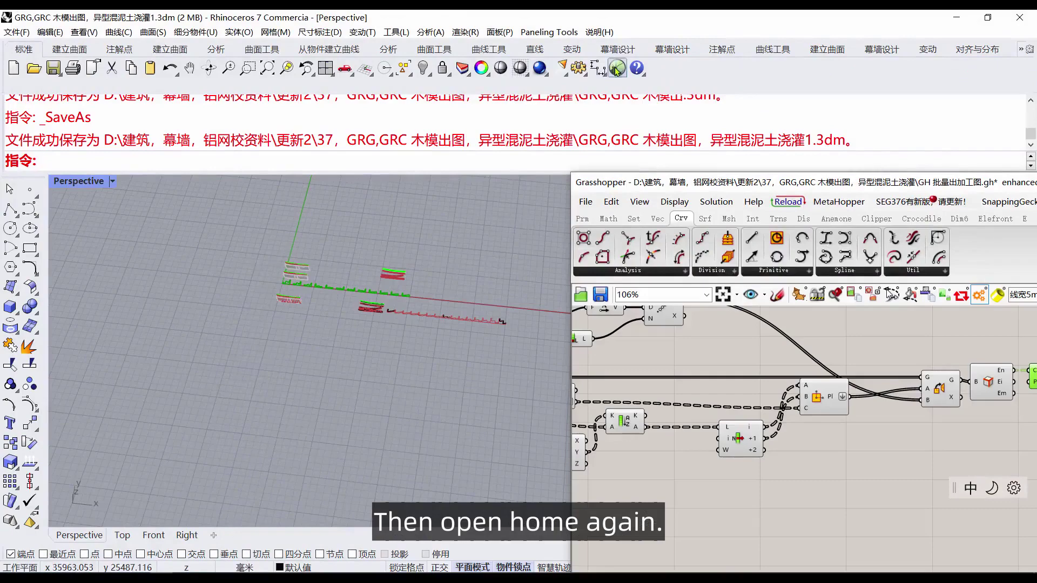
Move the Grasshopper window over the Rhino viewport and show the start of the definition around the Count slider.
left_click_drag(654, 187, 441, 176)
right_click_drag(501, 336, 714, 374)
scroll(714, 375, "down", 3)
scroll(423, 361, "up", 3)
right_click_drag(425, 361, 481, 357)
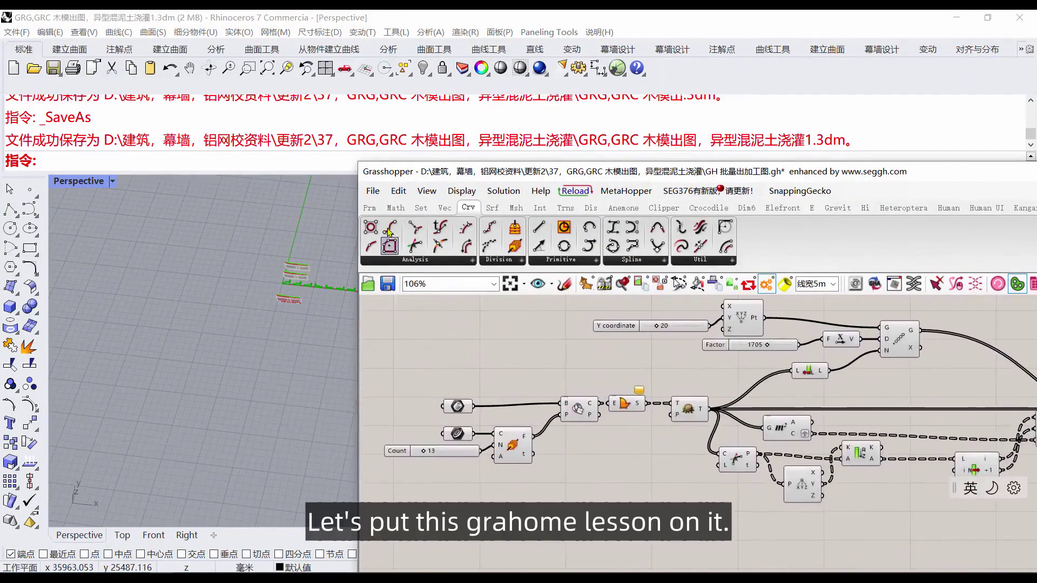
left_click(373, 191)
left_click(411, 223)
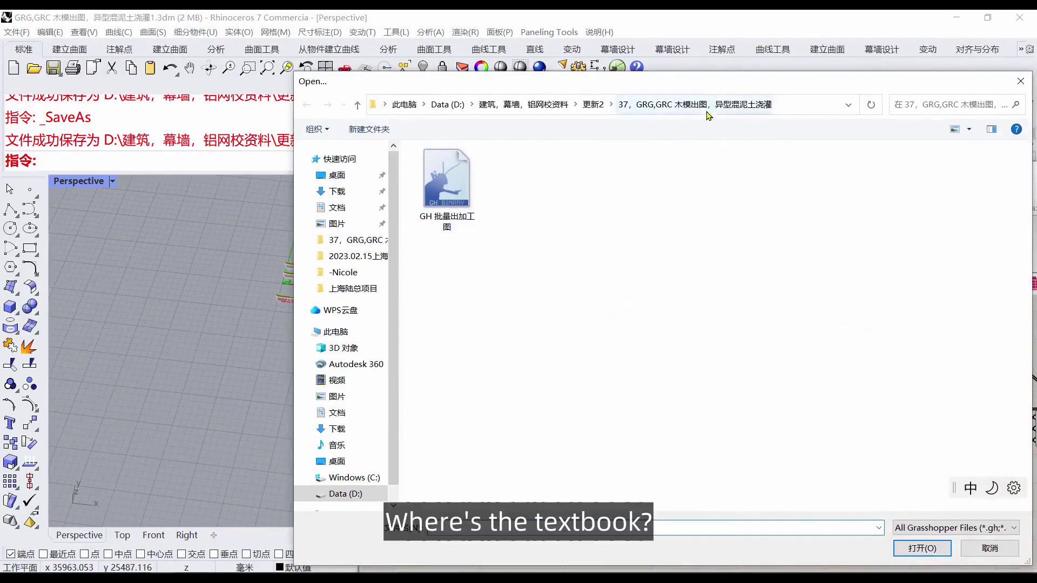
left_click(446, 219)
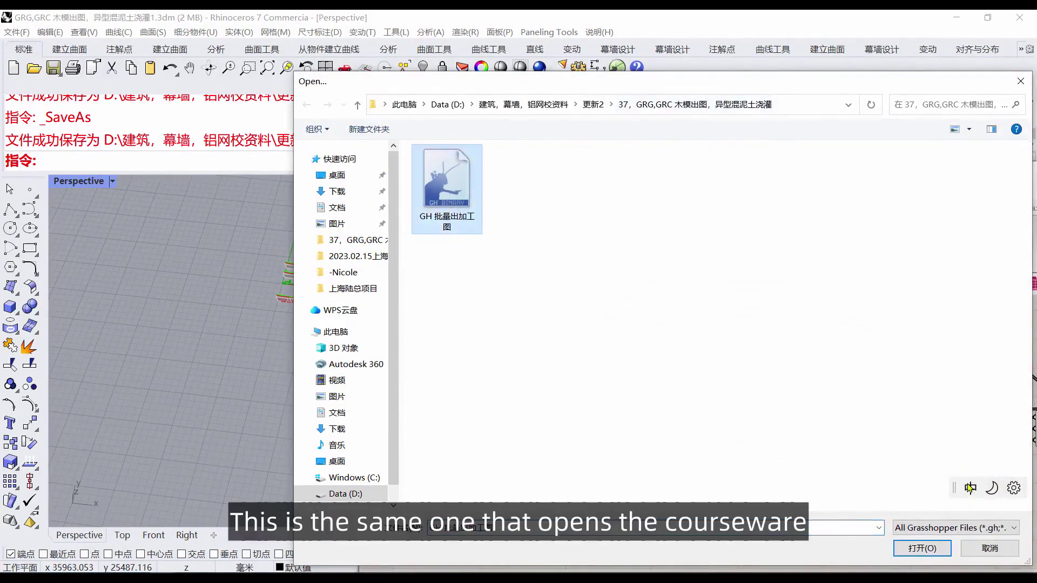
left_click(990, 549)
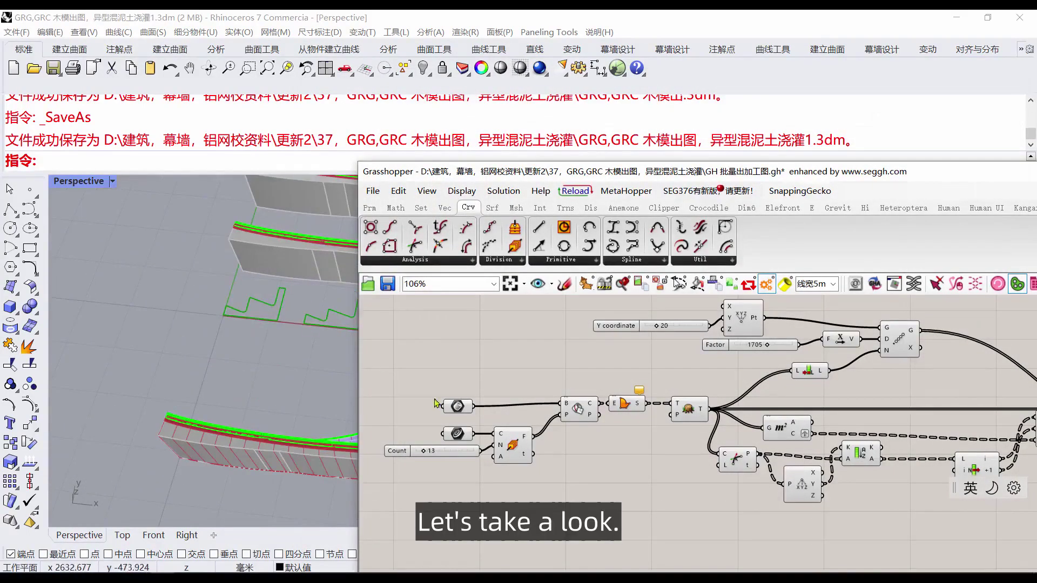
Highlight the Brep parameter in the Grasshopper definition and examine the mould segments and section profiles in the Rhino model.
scroll(510, 360, "up", 3)
left_click(592, 388)
scroll(141, 404, "down", 5)
right_click_drag(141, 404, 178, 378)
scroll(225, 321, "up", 5)
scroll(225, 322, "down", 3)
right_click_drag(225, 321, 254, 298)
scroll(236, 258, "up", 4)
scroll(236, 258, "down", 4)
left_click_drag(499, 174, 633, 192)
right_click_drag(319, 319, 264, 255)
Switch to the Rhino model 花坛11 分模 and examine the cross sections of its curved mould segments.
left_click(162, 578)
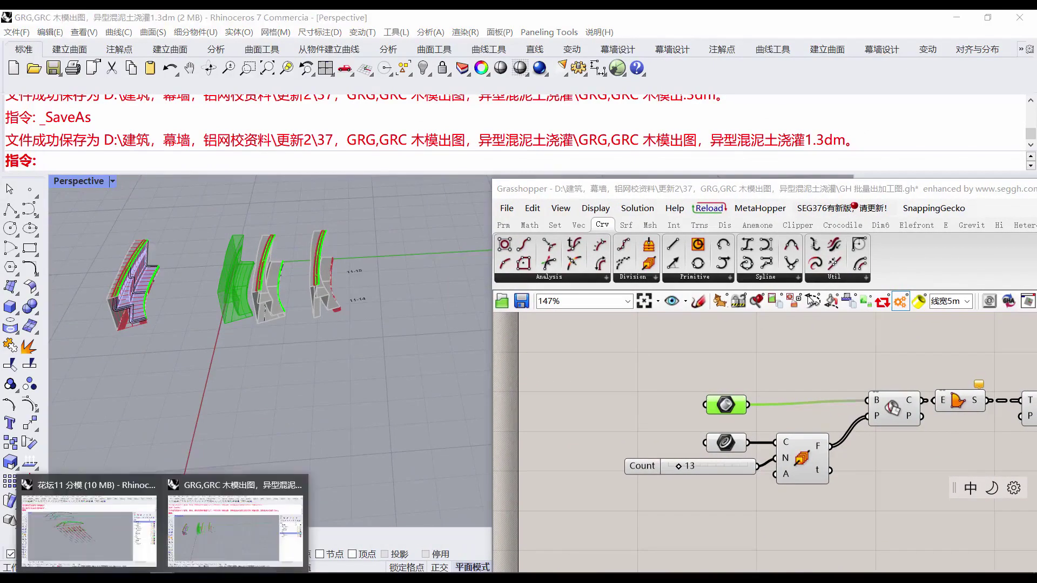
left_click(89, 524)
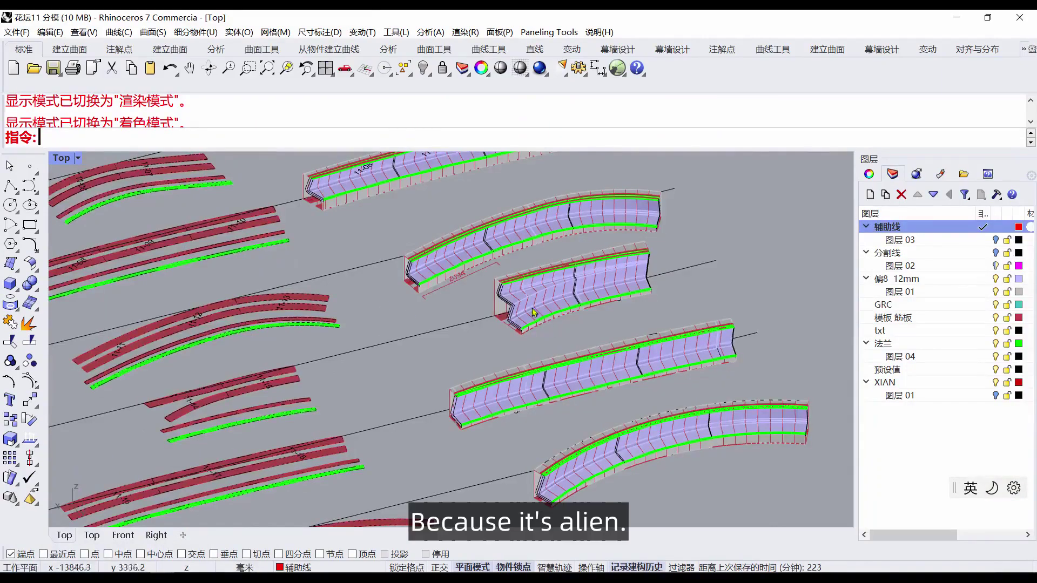
scroll(532, 312, "down", 2)
scroll(463, 260, "up", 5)
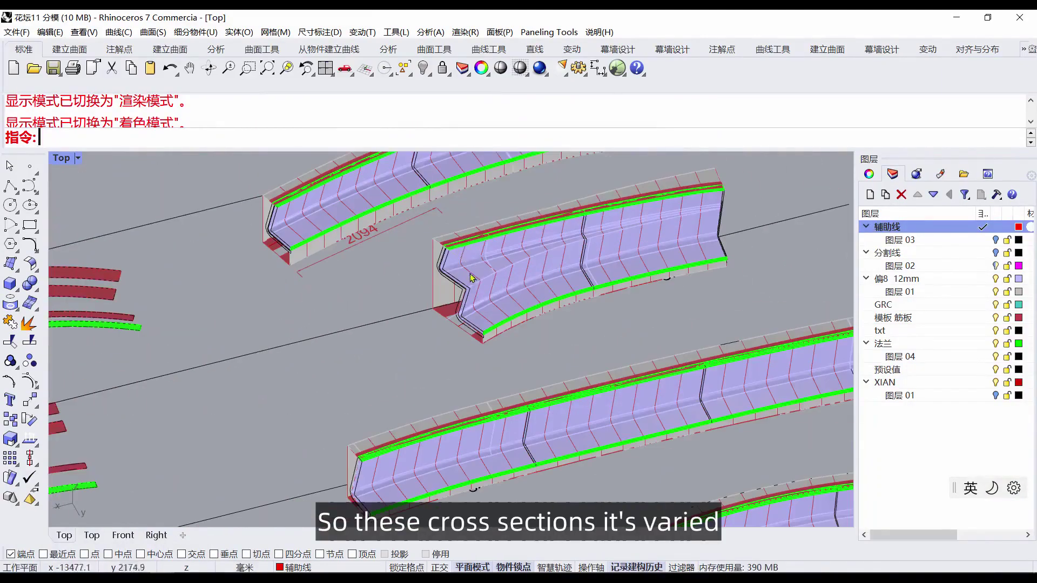
scroll(499, 324, "down", 6)
right_click_drag(499, 318, 581, 297)
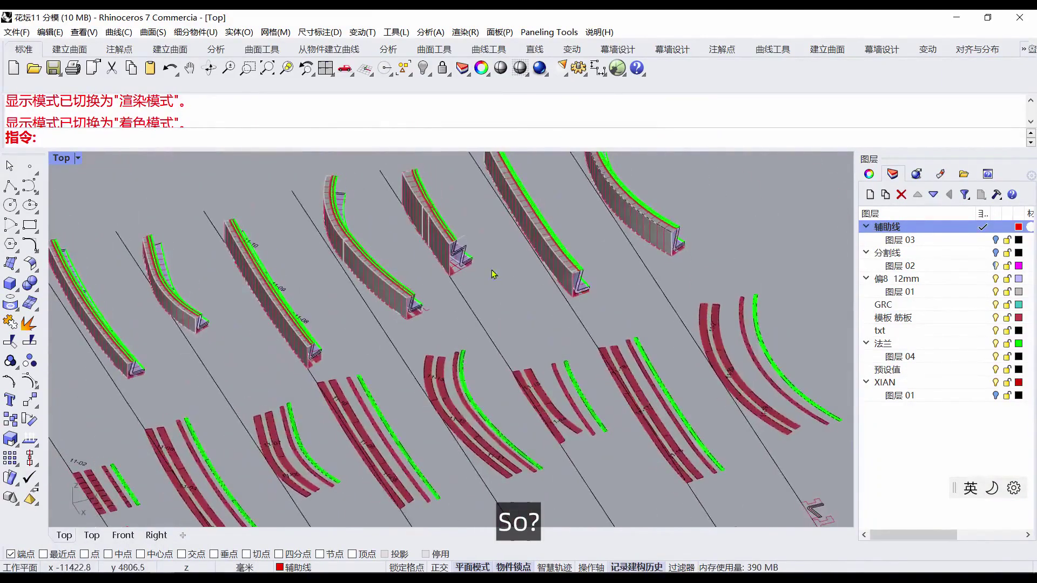
Examine the flat-laid template and flange strips and the rows of rib section profiles for cutting.
scroll(446, 245, "up", 6)
scroll(447, 246, "down", 8)
scroll(588, 342, "up", 2)
scroll(587, 342, "up", 5)
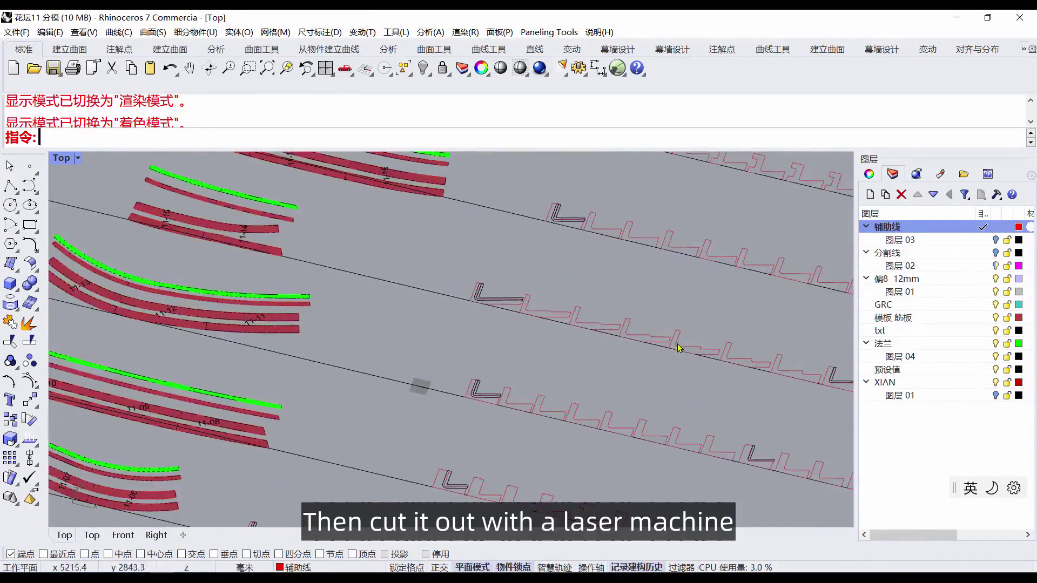
scroll(663, 351, "up", 2)
scroll(603, 354, "down", 6)
scroll(394, 285, "up", 4)
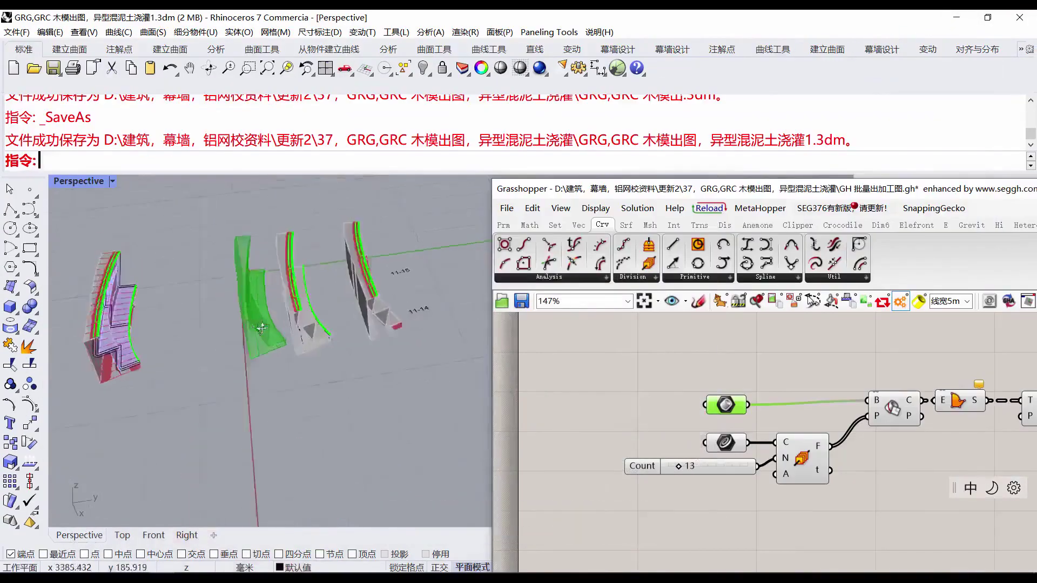
Check the surfaces of the original mould segment in the GRG,GRC model by selecting individual polysurfaces, and clear the selection.
right_click_drag(286, 328, 278, 326)
right_click_drag(697, 410, 666, 389)
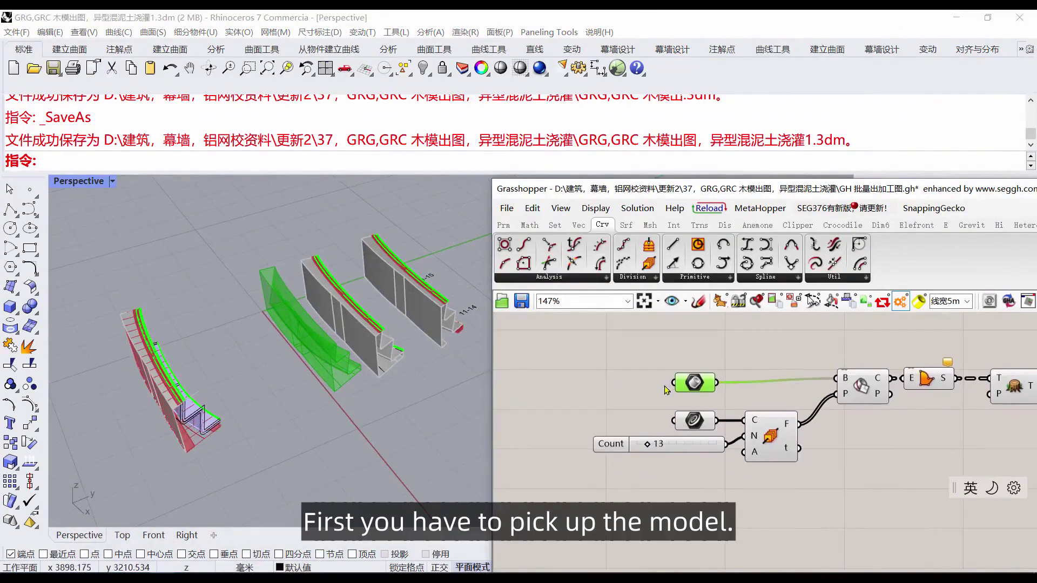
scroll(392, 354, "up", 2)
left_click(392, 355)
scroll(425, 427, "down", 5)
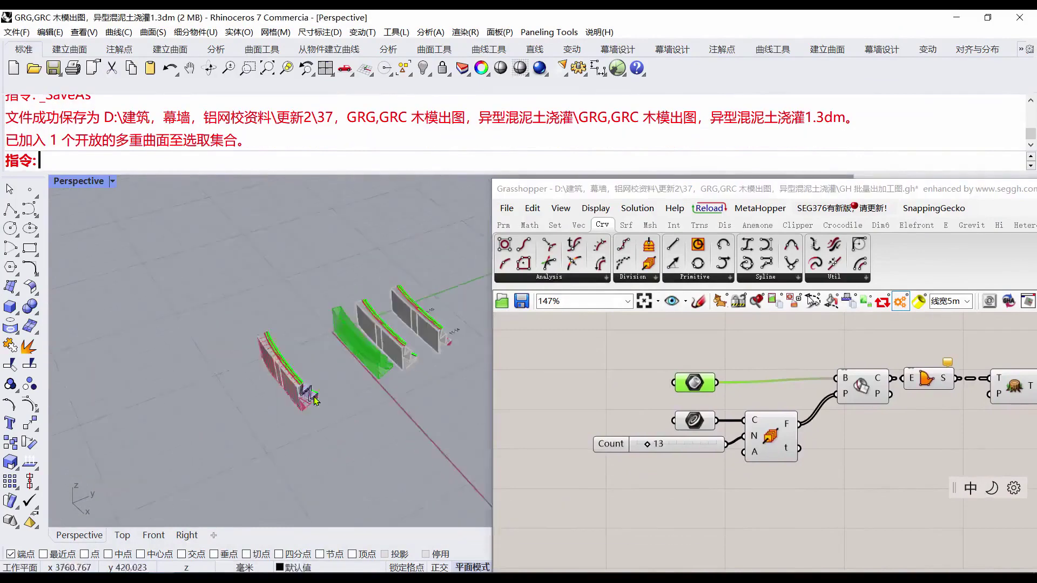
scroll(273, 403, "up", 6)
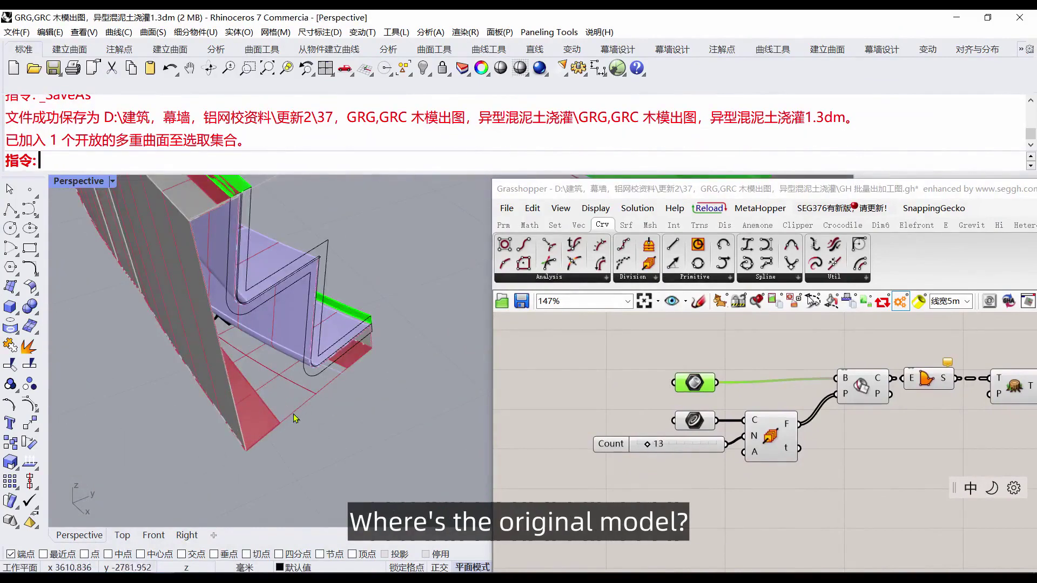
left_click(272, 427)
key("Escape")
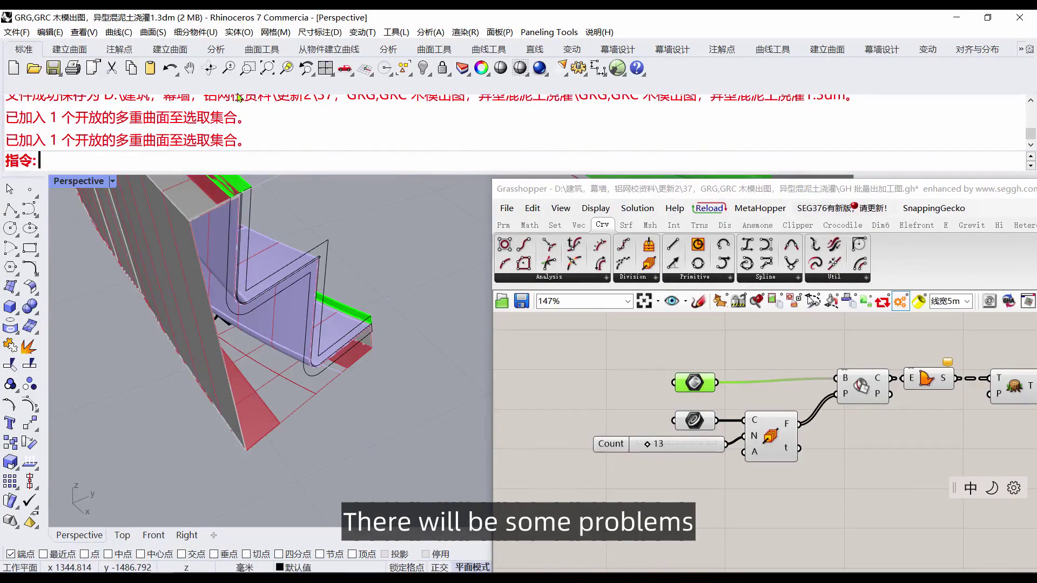
Zoom in on the original mould segment, select its group of rib curves to inspect how they are joined, and deselect them.
left_click(249, 73)
left_click_drag(153, 263, 380, 456)
scroll(248, 389, "down", 6)
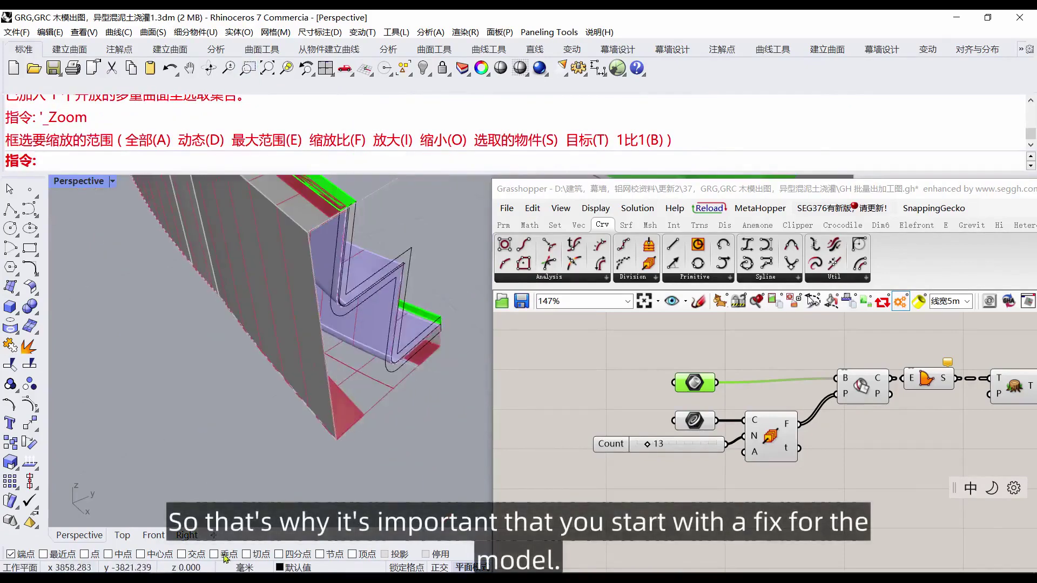
scroll(302, 371, "down", 5)
right_click_drag(303, 371, 309, 334)
scroll(306, 322, "up", 6)
left_click(296, 313)
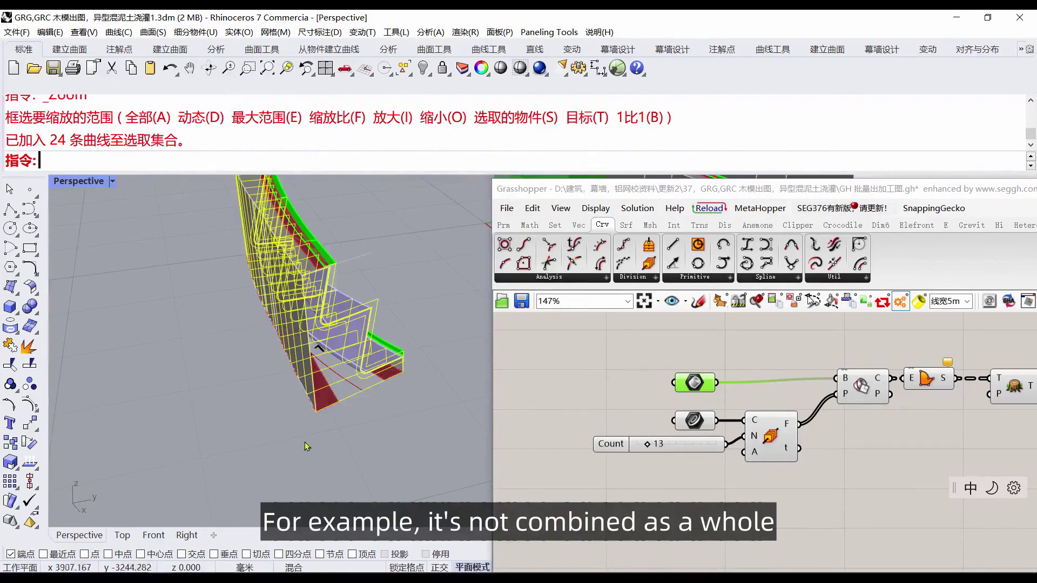
left_click(295, 436)
scroll(213, 306, "down", 4)
scroll(456, 317, "up", 5)
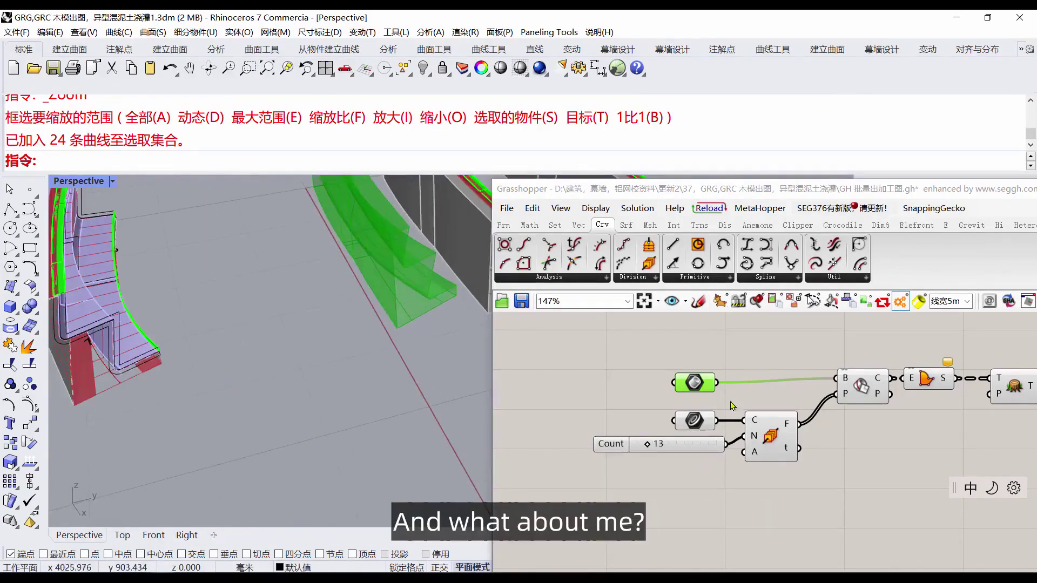
Select the whole original mould segment with its curves and join everything, accepting the construction history warning.
left_click_drag(706, 384, 705, 381)
scroll(385, 319, "down", 6)
scroll(232, 231, "up", 4)
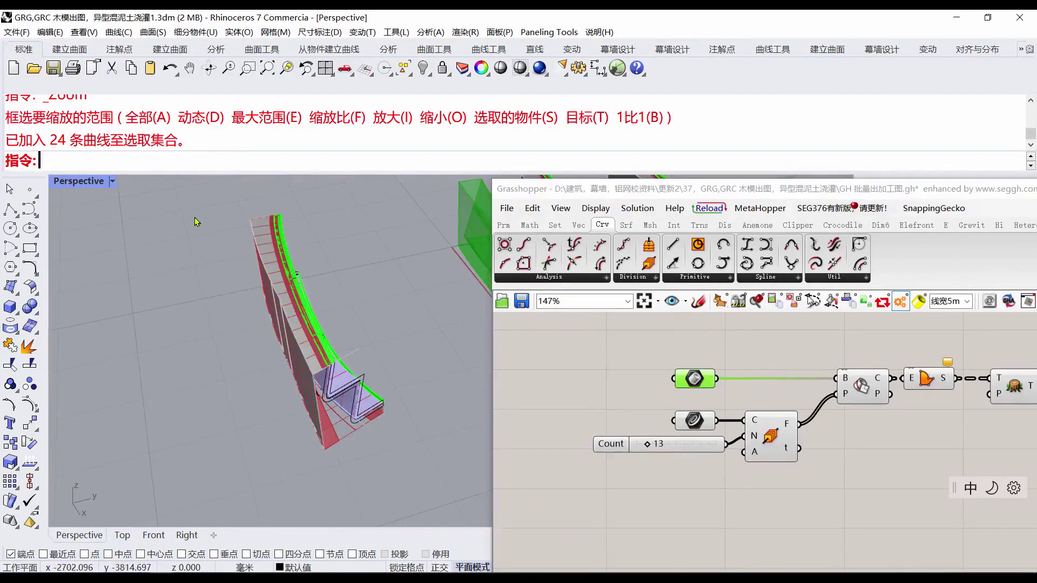
left_click_drag(404, 458, 509, 541)
left_click(9, 348)
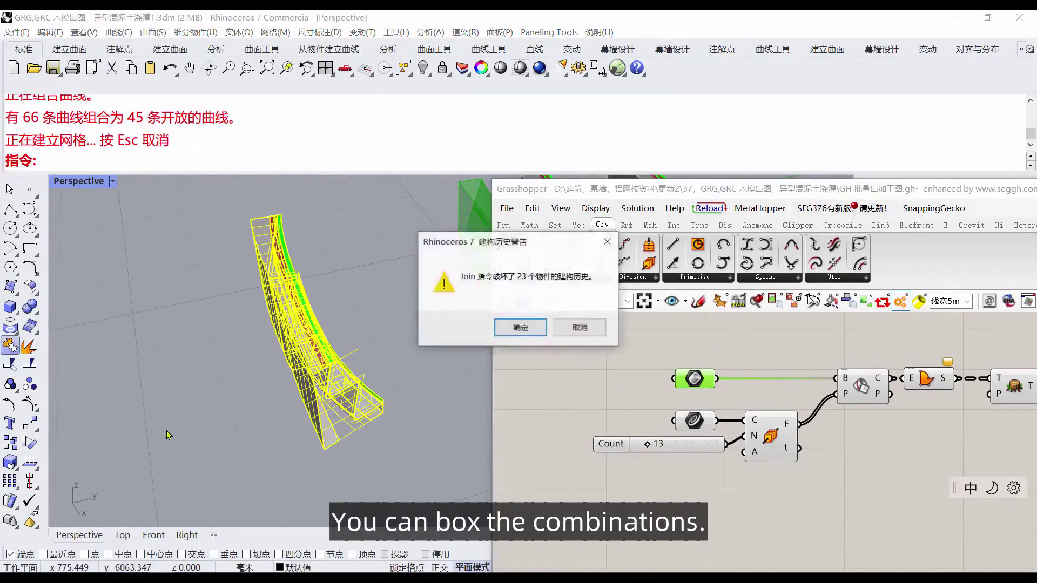
left_click(524, 331)
Select the joined main mould surface and examine the lower lip for surfaces left unjoined, then clear the selection.
scroll(292, 377, "up", 2)
left_click(289, 378)
right_click_drag(289, 378, 232, 399)
scroll(308, 357, "up", 4)
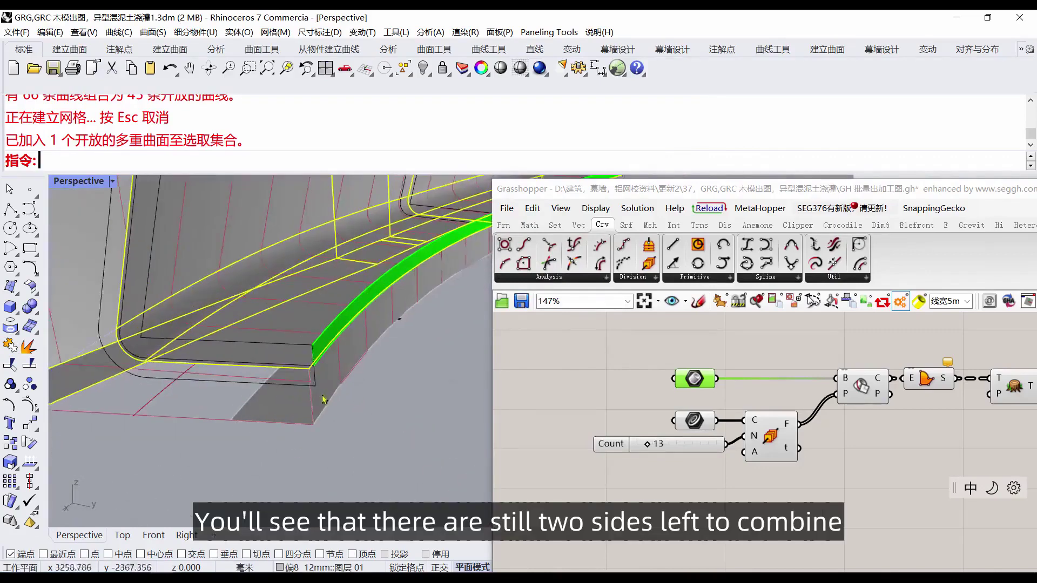
left_click_drag(555, 195, 578, 434)
left_click(403, 68)
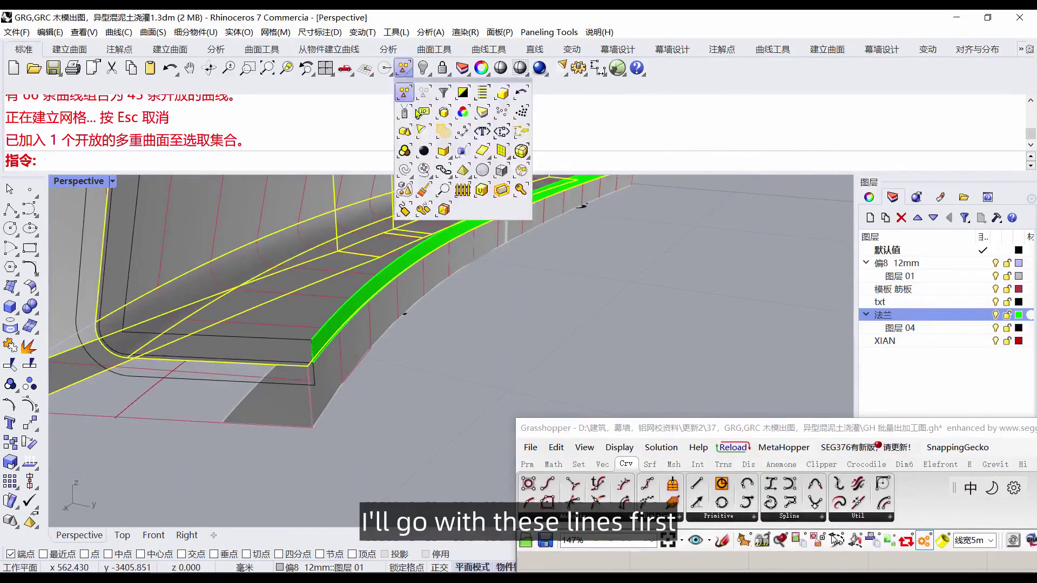
key("Escape")
left_click(404, 67)
left_click(404, 187)
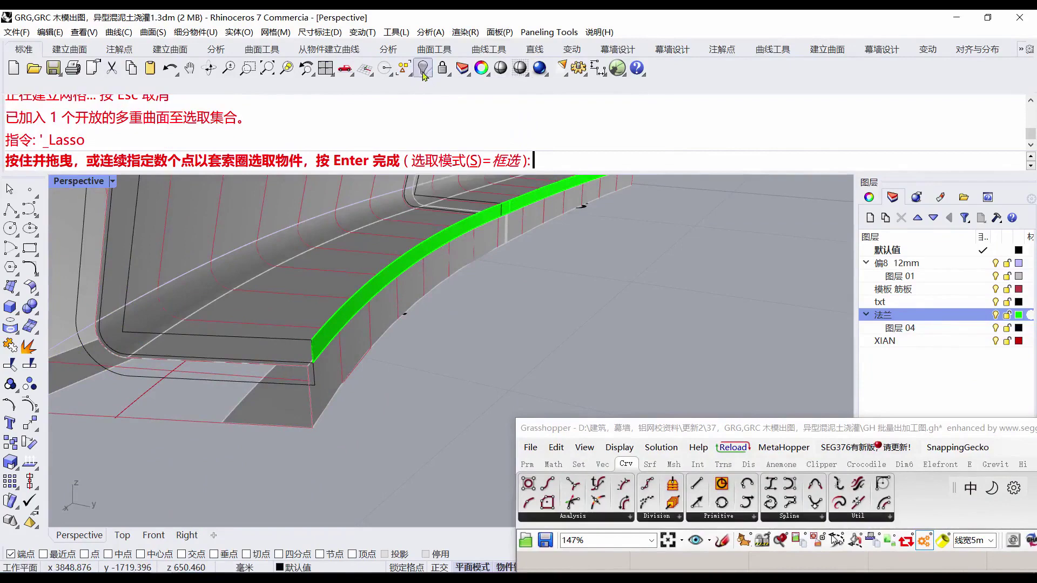
left_click(404, 68)
left_click(414, 158)
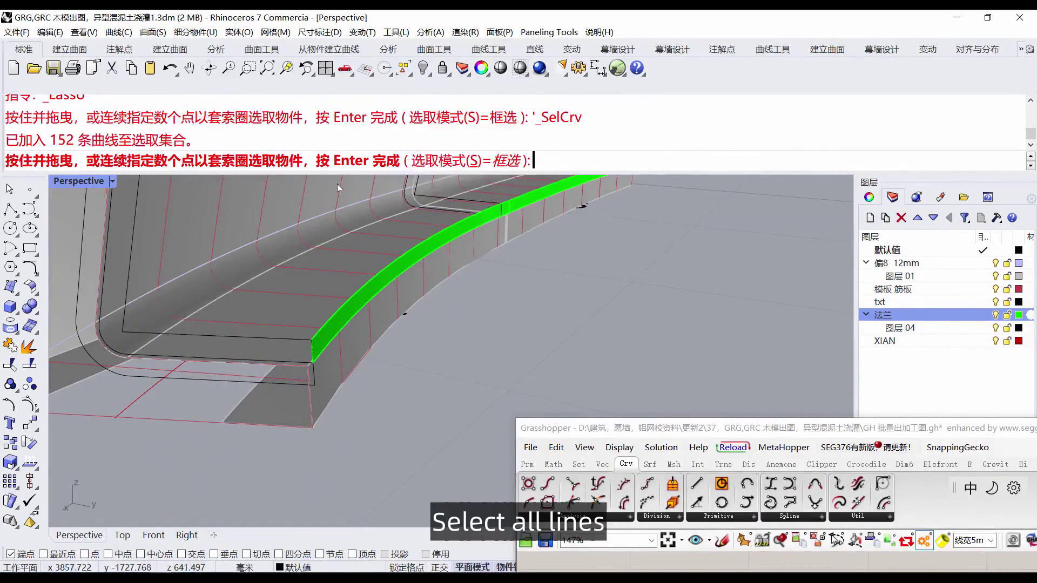
key("Escape")
Select all curves in the model and hide them.
left_click(403, 67)
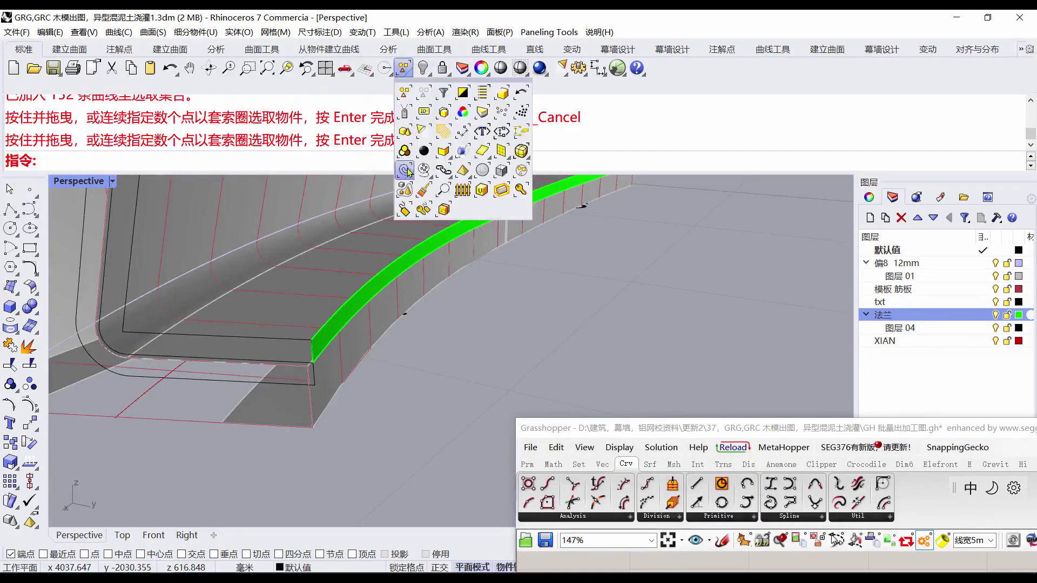
left_click(408, 171)
left_click(423, 69)
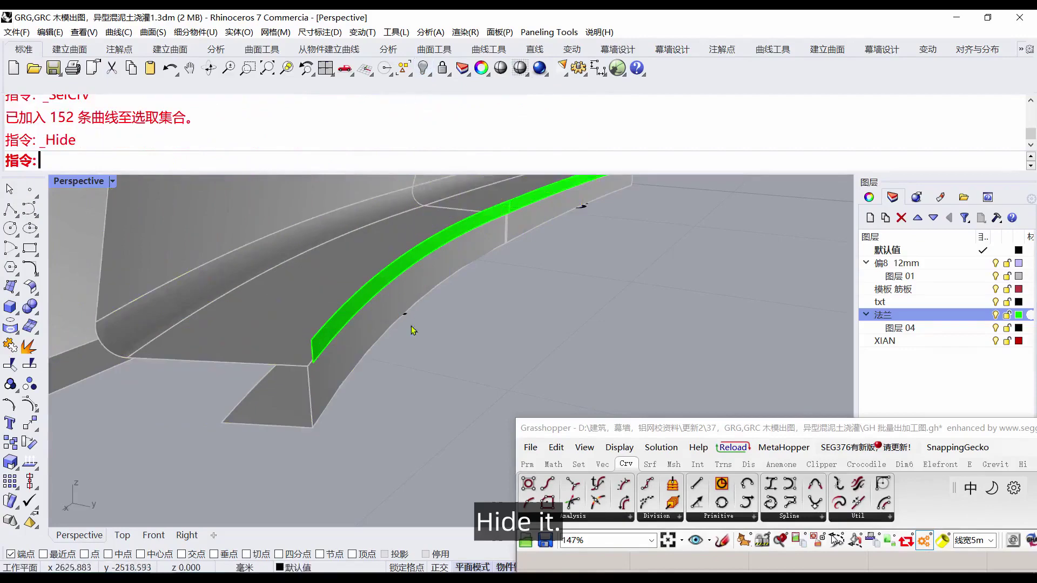
Select the main mould surface and the strip below its lip separately to check which surfaces are not joined.
scroll(412, 326, "down", 4)
left_click(320, 347)
scroll(373, 356, "up", 2)
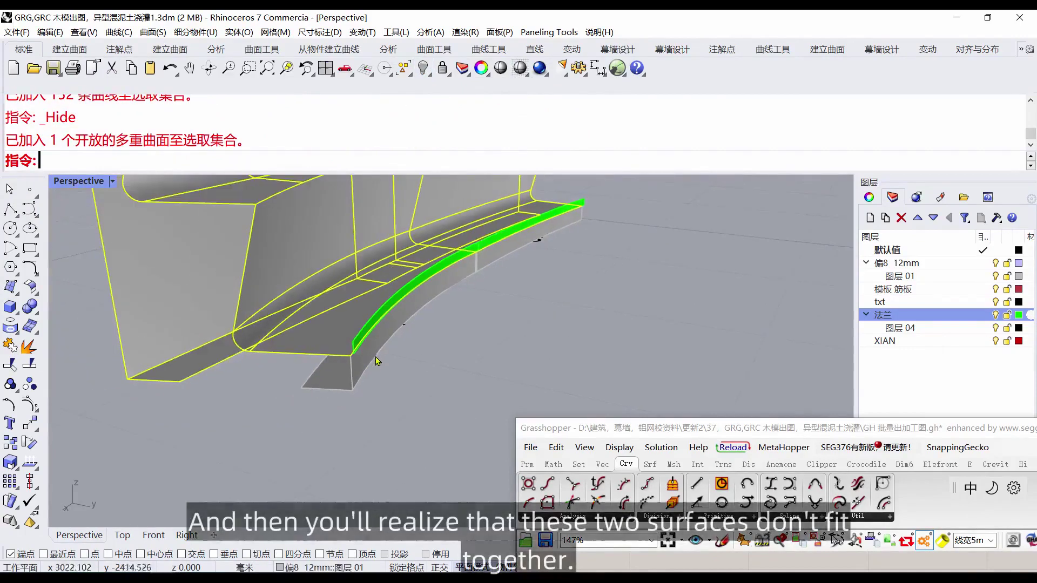
left_click(349, 370)
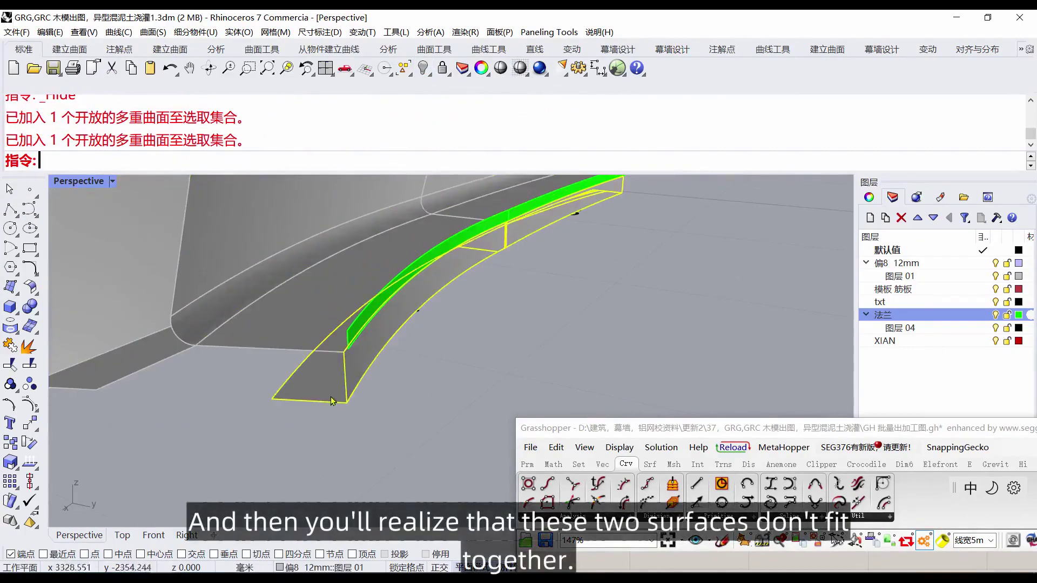
left_click(324, 345)
Select the green flange strip along the lower lip of the mould segment and hide it.
left_click(440, 365)
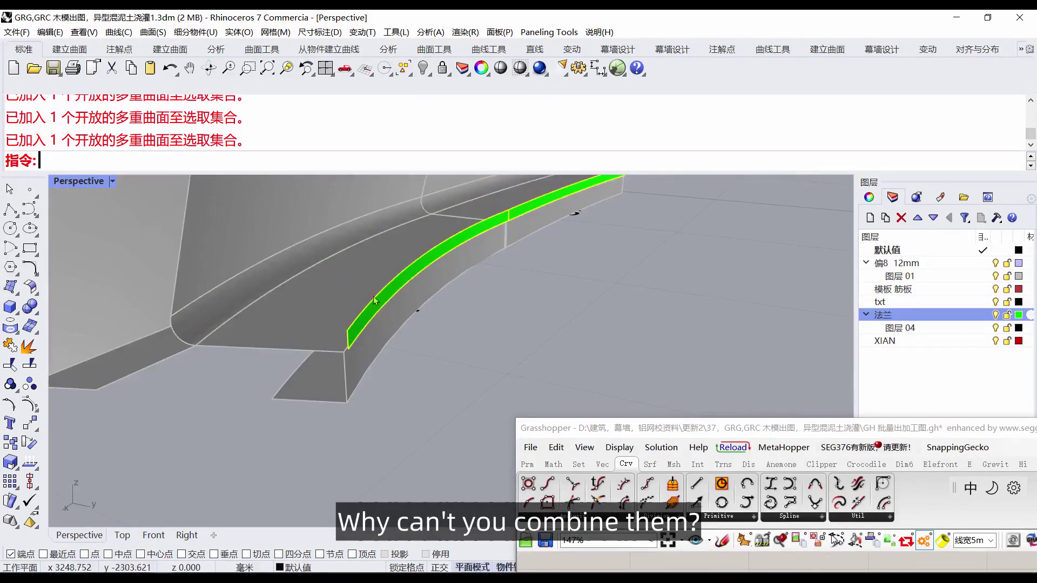
left_click(424, 67)
scroll(417, 328, "down", 1)
scroll(416, 327, "up", 3)
Examine the seam between the lower edge strip and the main mould surface from several angles, selecting the surfaces in turn.
left_click(519, 226)
scroll(532, 219, "up", 2)
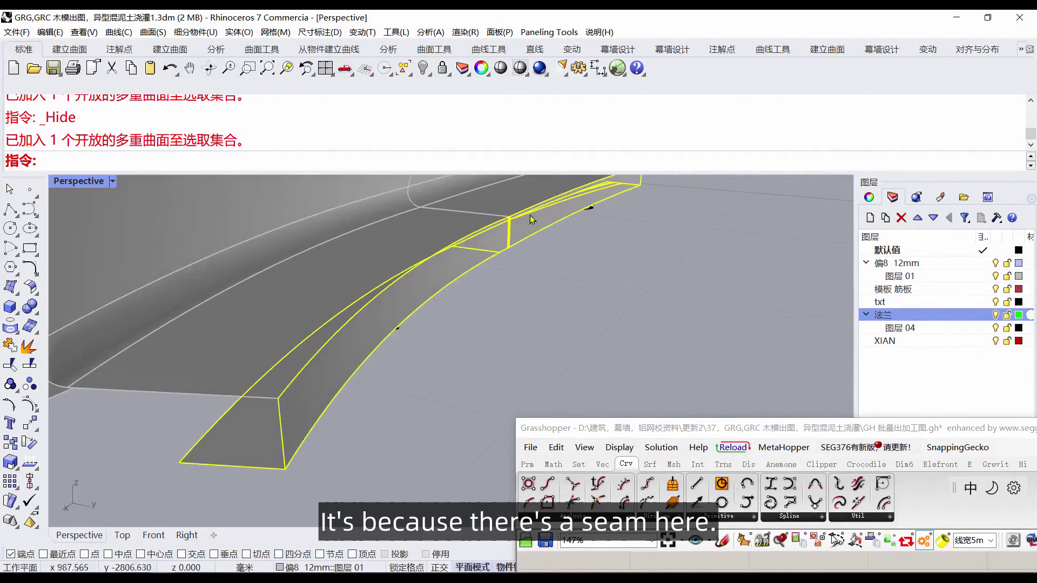
left_click(454, 372)
right_click_drag(412, 343, 502, 305)
scroll(510, 288, "down", 3)
right_click_drag(413, 330, 313, 367)
scroll(540, 287, "up", 6)
left_click(403, 345)
scroll(509, 319, "down", 4)
right_click_drag(400, 354, 481, 349)
left_click(470, 352)
Start duplicating surface edges and pick the upper curved edge of the lower strip on the front piece.
left_click(7, 330)
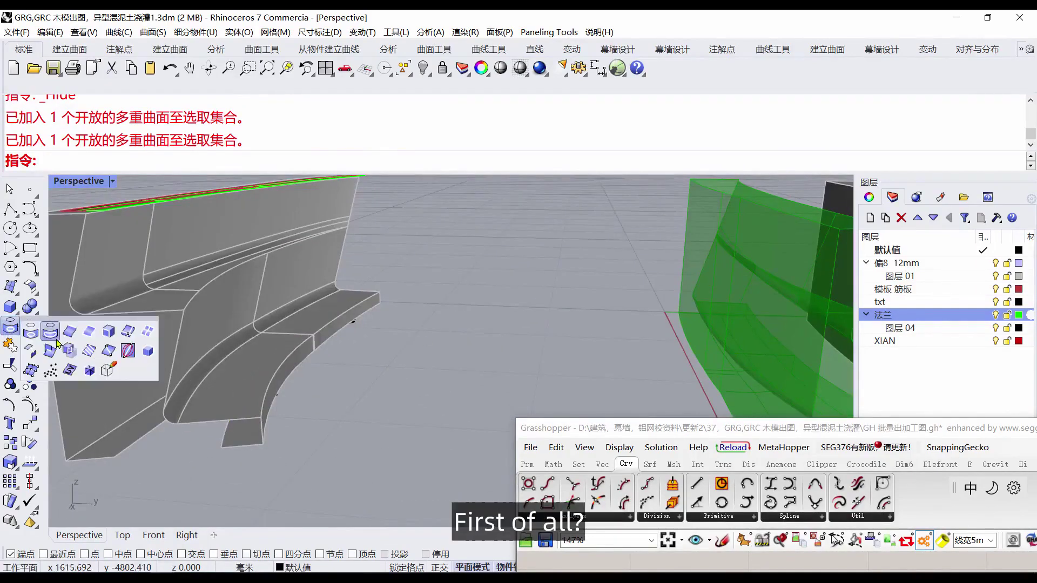
left_click(56, 337)
scroll(299, 350, "up", 3)
left_click(307, 341)
left_click(360, 378)
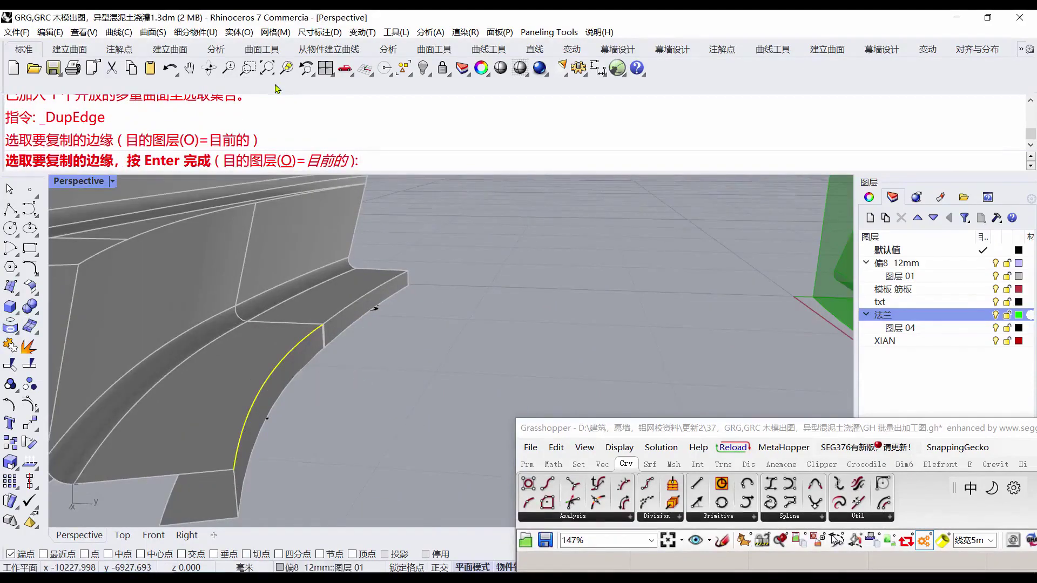
Add the edge segments at the seam and along the rear piece to complete the duplicated upper edge.
left_click(249, 67)
left_click_drag(278, 324, 352, 374)
right_click_drag(471, 277, 383, 308)
left_click(378, 276)
left_click(411, 260)
left_click(433, 301)
left_click(373, 277)
left_click(407, 316)
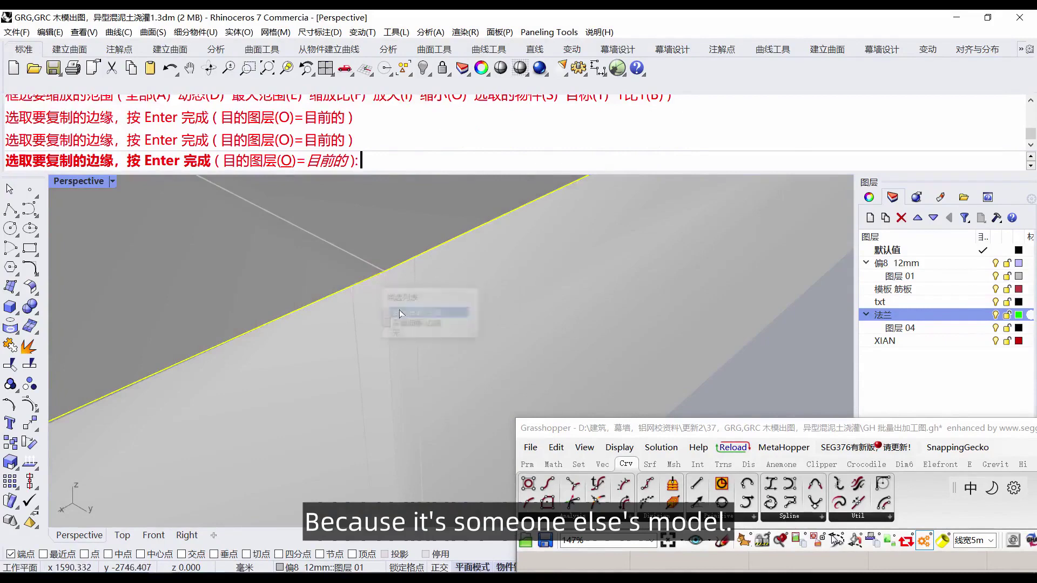
scroll(395, 305, "down", 12)
right_click(447, 325)
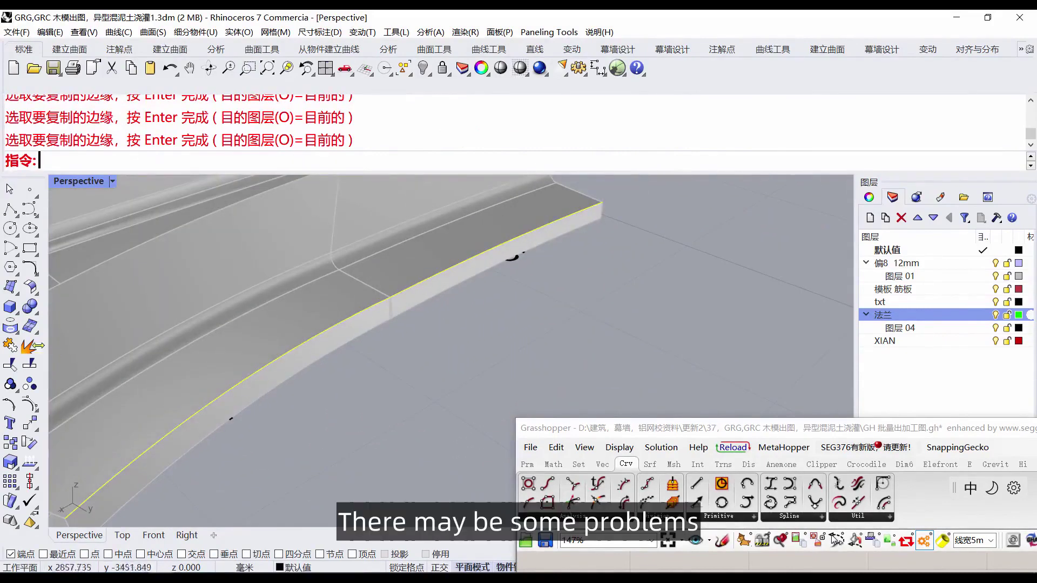
Join the duplicated upper edge curves of the lower strip.
key("ctrl+j")
key("Return")
right_click(444, 315)
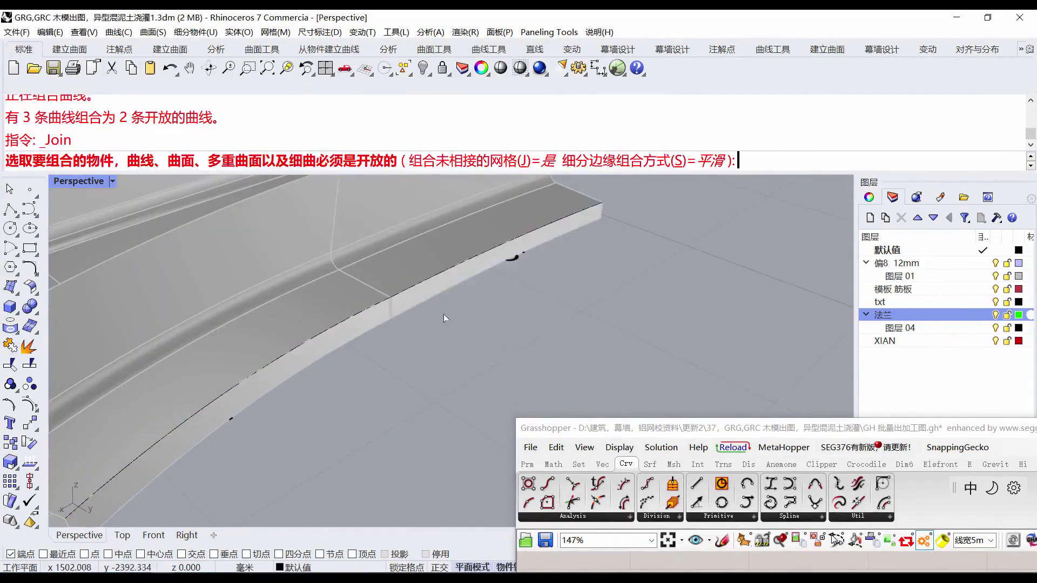
Duplicate the outer bottom edges of the lower strip, including the edge segments at the seam.
left_click(12, 337)
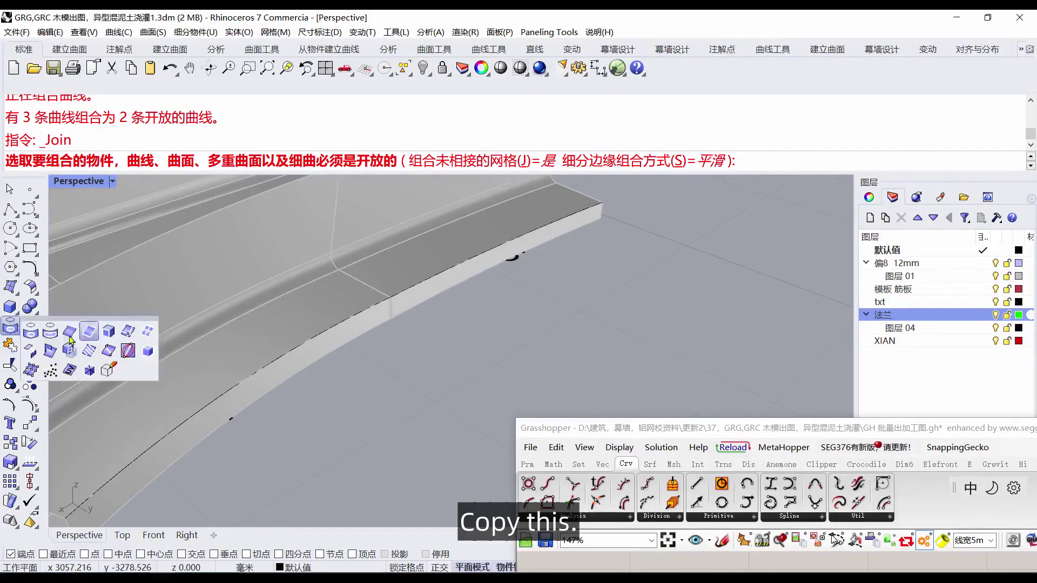
left_click(70, 333)
left_click(395, 323)
left_click(395, 319)
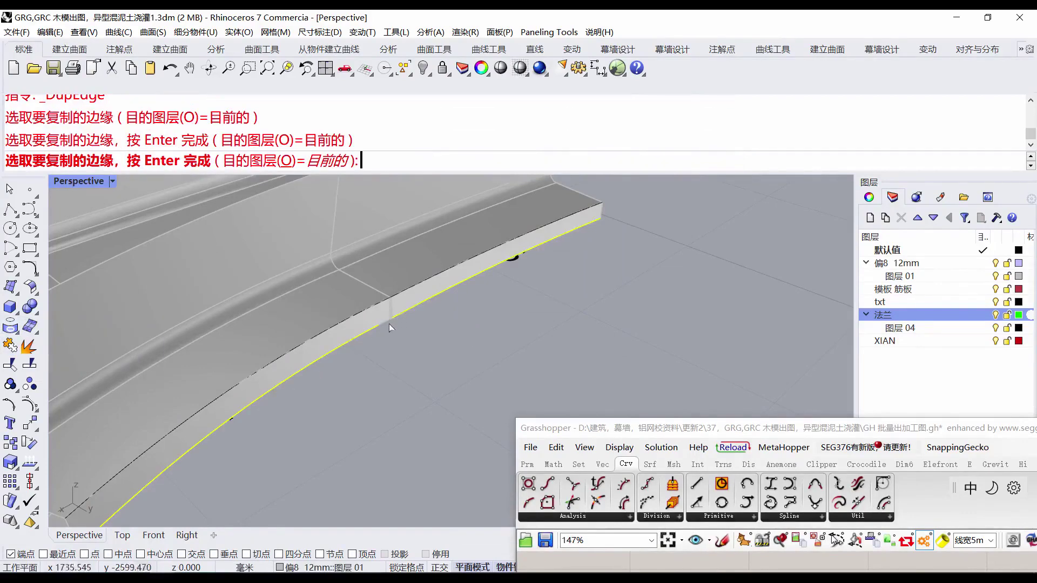
scroll(397, 317, "up", 10)
left_click(390, 330)
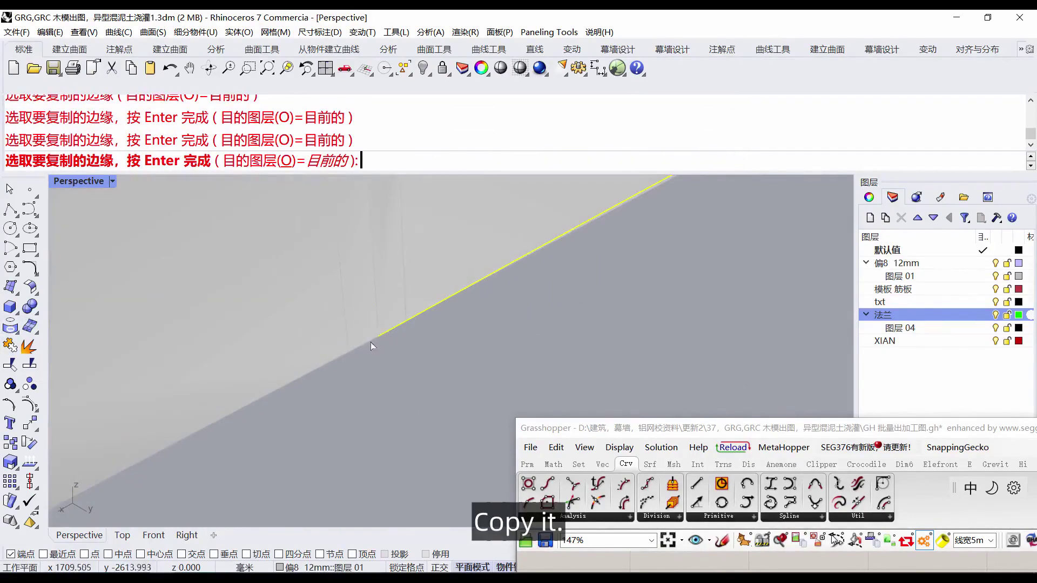
left_click(341, 361)
scroll(451, 313, "down", 10)
right_click(452, 317)
Pick the inner underside edges of the lower strip for duplication, across the seam between pieces 11-14 and 11-15.
scroll(478, 289, "down", 6)
right_click_drag(479, 288, 448, 338)
scroll(426, 340, "up", 8)
right_click(408, 332)
left_click(387, 293)
right_click_drag(354, 371, 549, 292)
scroll(378, 267, "up", 10)
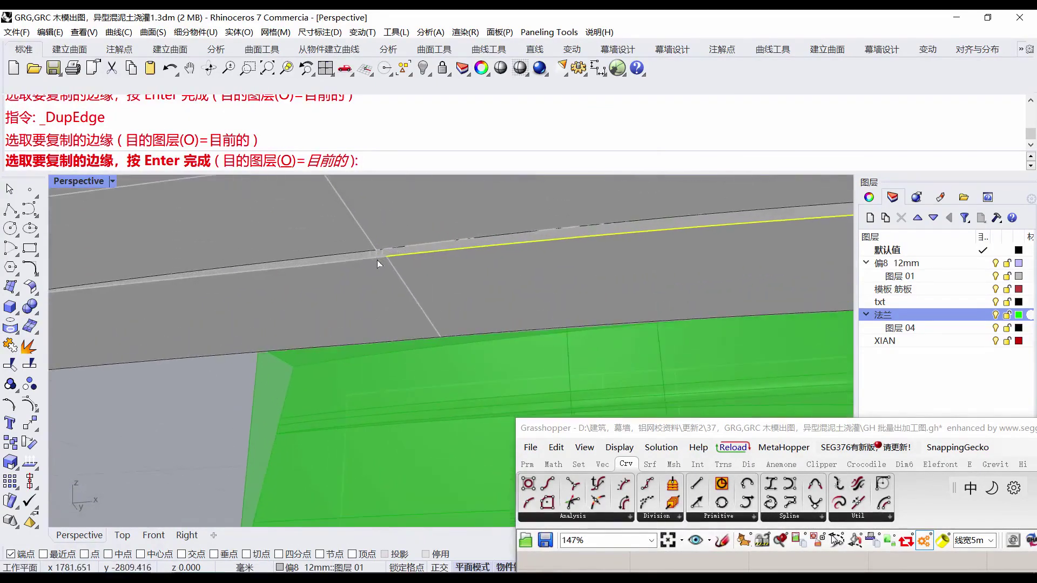
left_click(358, 269)
left_click(290, 269)
right_click_drag(302, 275, 510, 301)
scroll(507, 303, "down", 8)
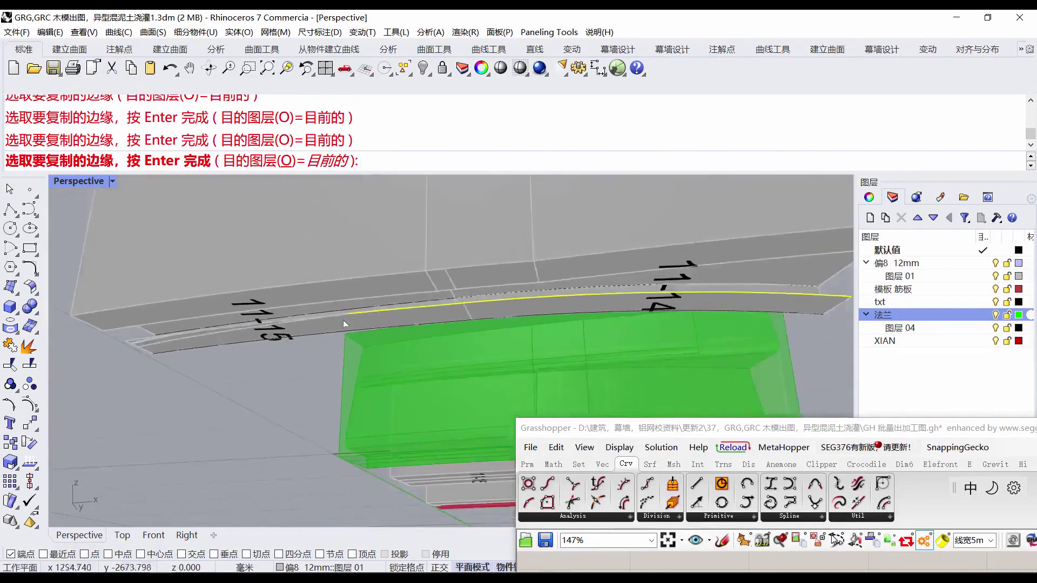
scroll(352, 313, "up", 10)
scroll(416, 316, "down", 7)
scroll(296, 352, "up", 5)
right_click_drag(296, 352, 414, 397)
scroll(411, 404, "down", 7)
right_click_drag(328, 291, 329, 279)
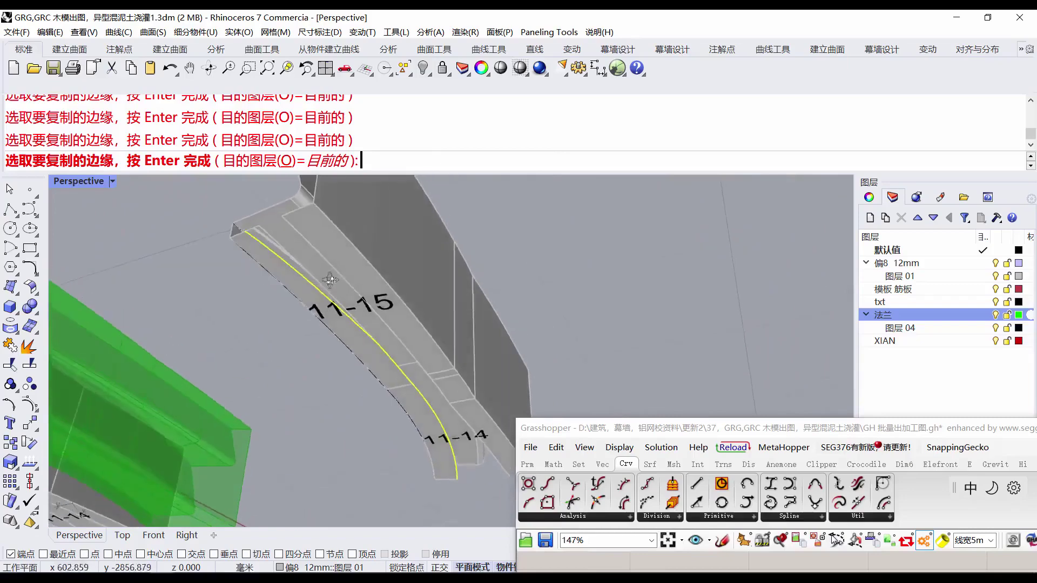
Inspect the fragmented underside edges near the 11-15 end and pick the segments that complete the inner edge.
scroll(262, 224, "up", 6)
right_click_drag(254, 231, 238, 274)
scroll(236, 276, "up", 5)
scroll(236, 277, "down", 4)
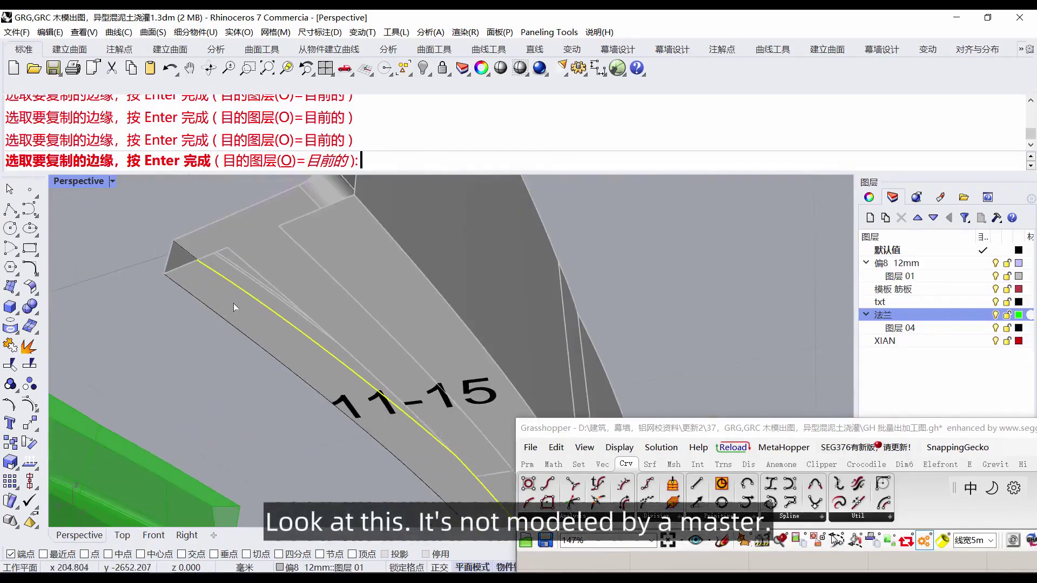
scroll(243, 294, "down", 2)
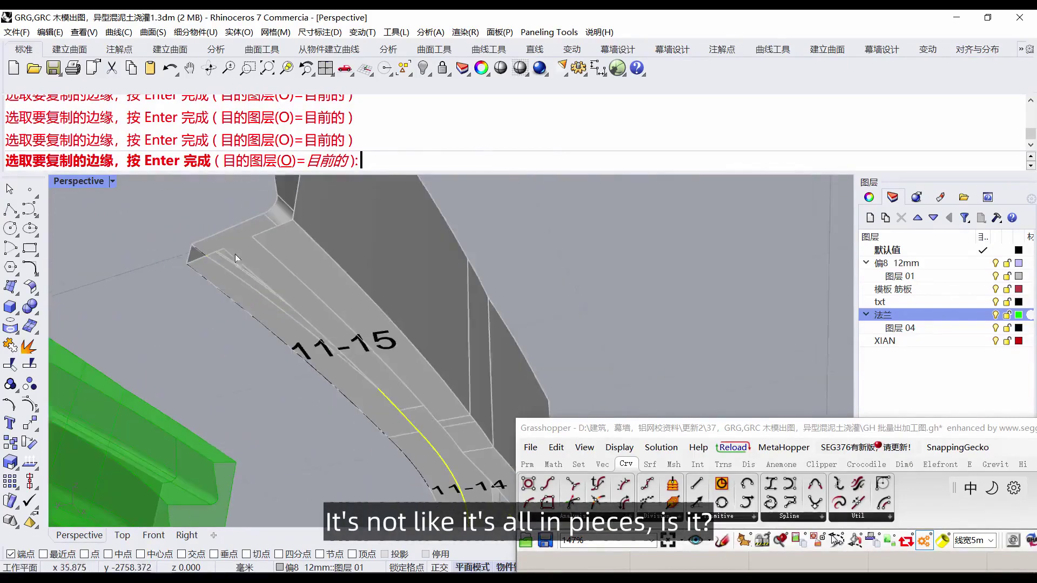
scroll(334, 377, "up", 6)
scroll(328, 384, "down", 3)
scroll(296, 324, "up", 6)
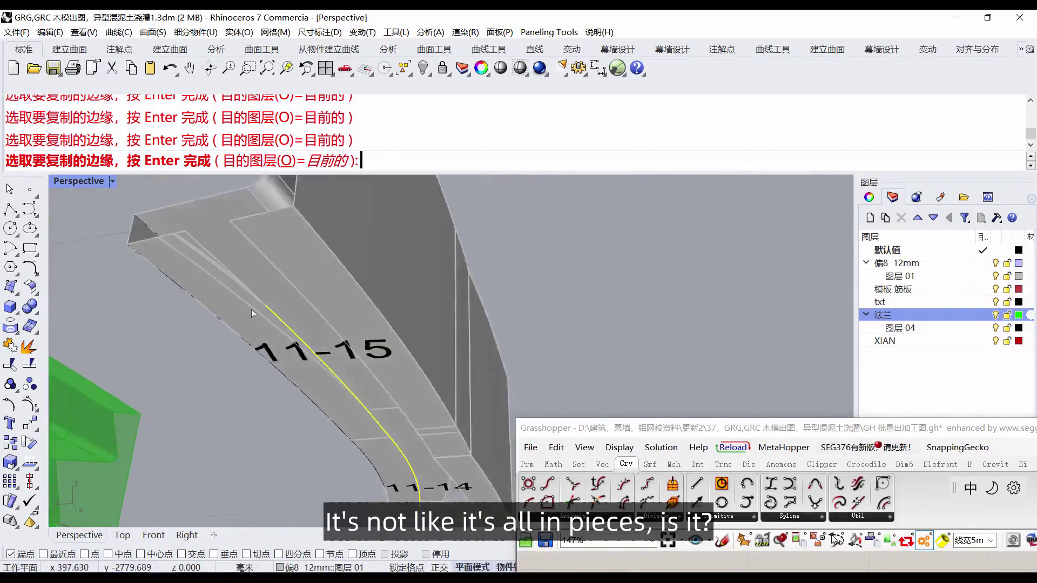
scroll(296, 323, "down", 3)
scroll(328, 368, "up", 6)
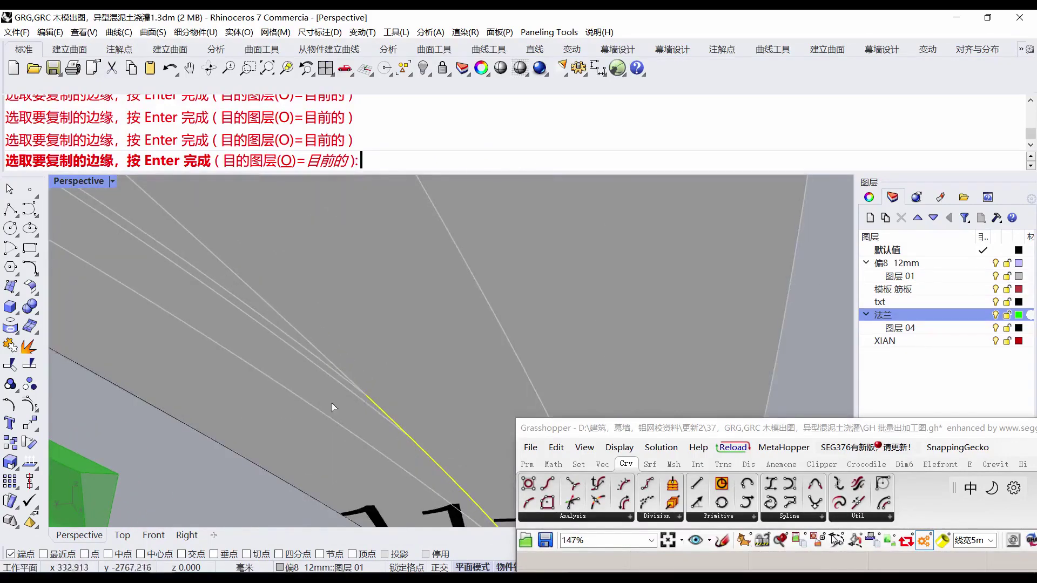
scroll(349, 383, "down", 3)
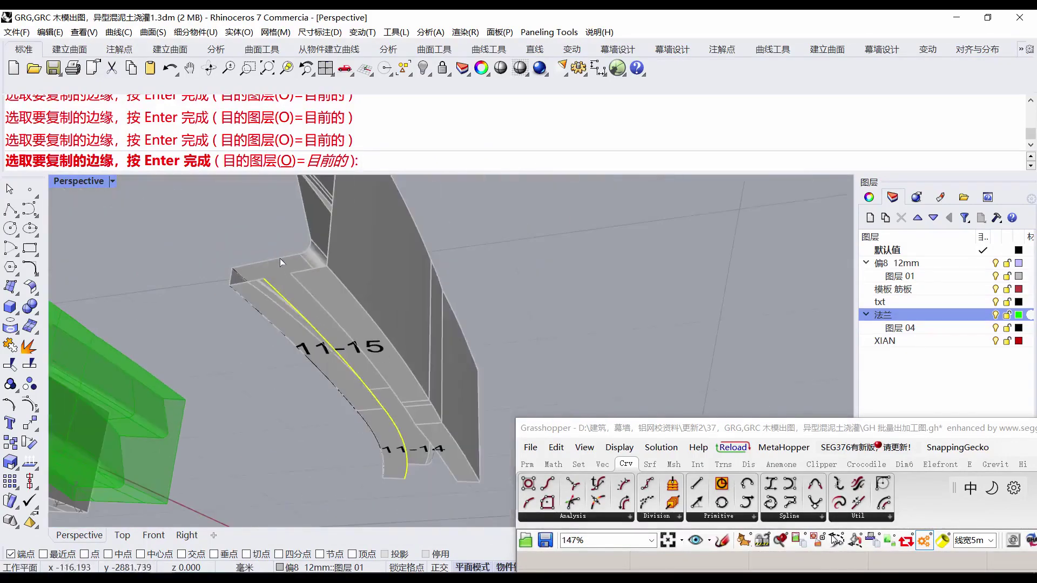
Finish duplicating the underside edges and join the copied edge curves into one curve.
right_click_drag(323, 319, 396, 320)
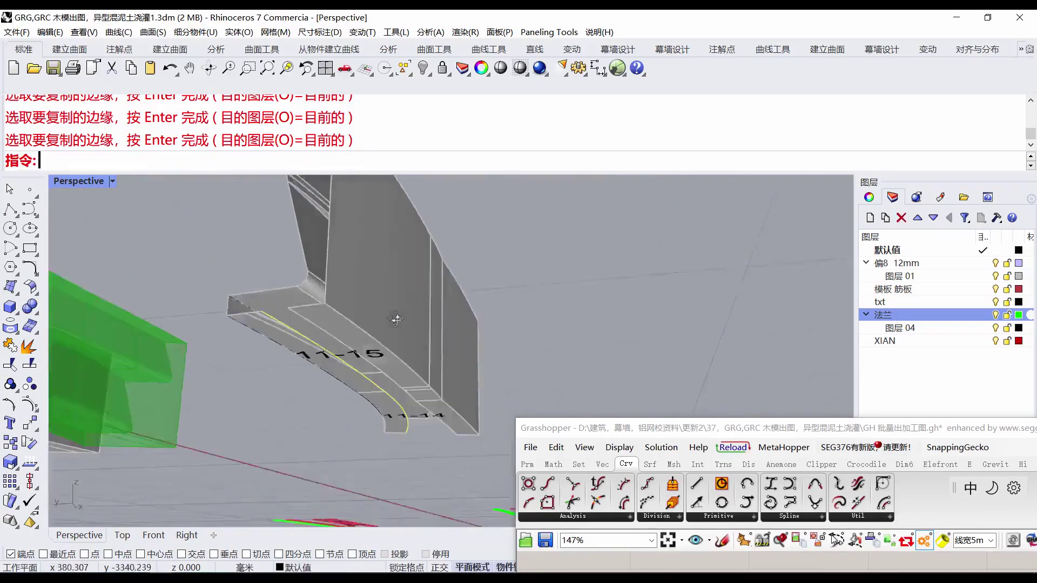
left_click(27, 348)
left_click(515, 327)
Delete the lower strip polysurface under the mould lip, keeping the duplicated edge curves.
scroll(192, 310, "down", 6)
right_click_drag(192, 311, 220, 386)
scroll(345, 355, "up", 6)
scroll(287, 353, "up", 4)
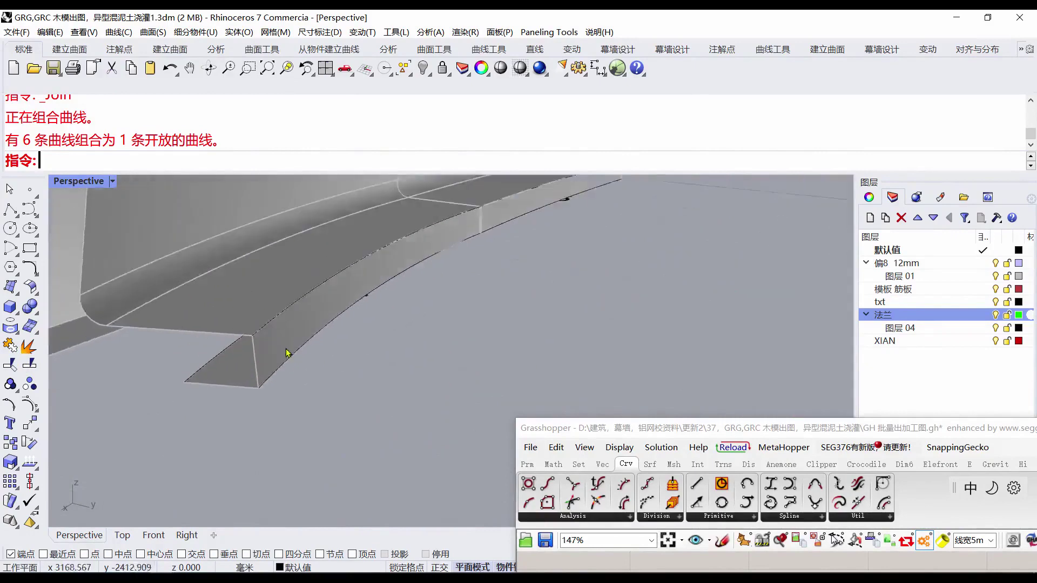
left_click(287, 350)
key("Delete")
key("Return")
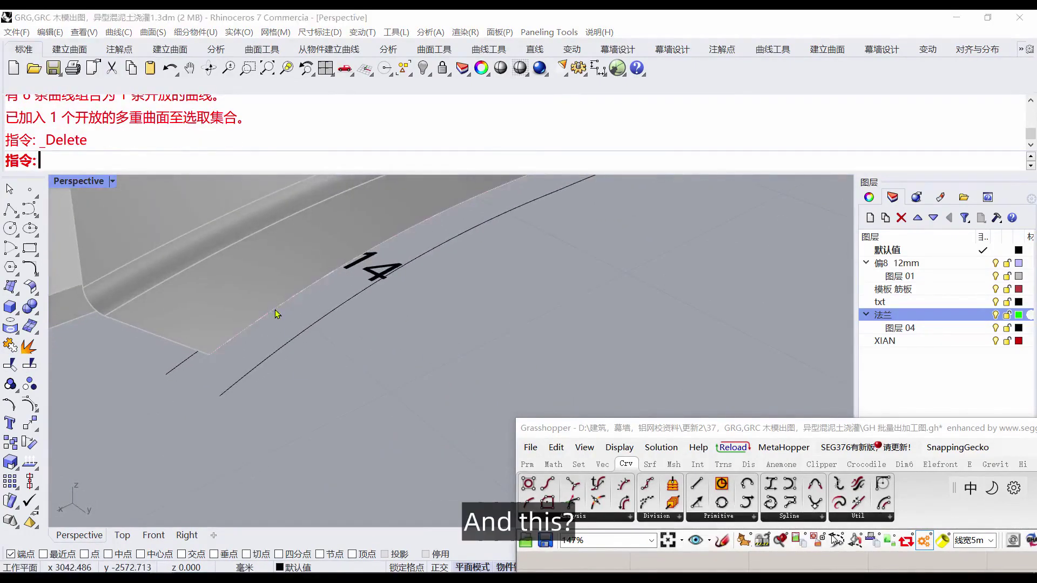
Check the duplicated lip edge curve, then select all visible curves and join them.
left_click(291, 318)
left_click(334, 343)
scroll(331, 359, "down", 5)
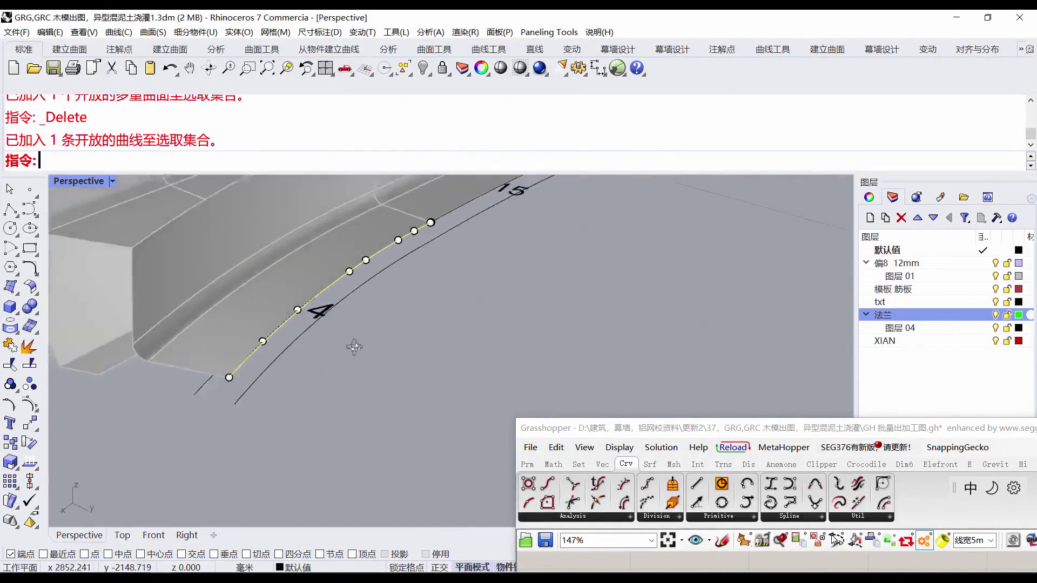
left_click(413, 79)
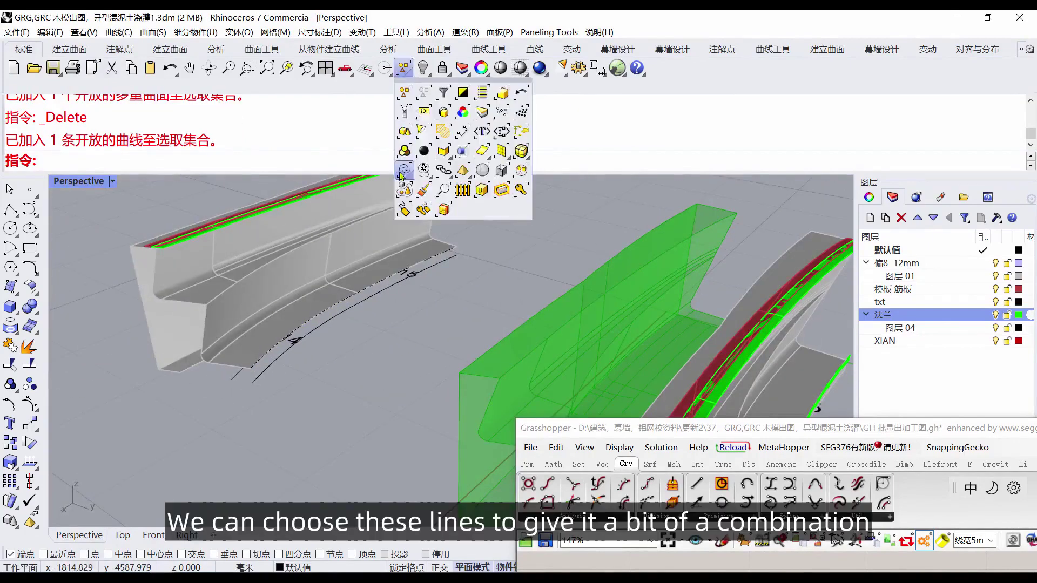
left_click(404, 170)
left_click(12, 348)
left_click(517, 329)
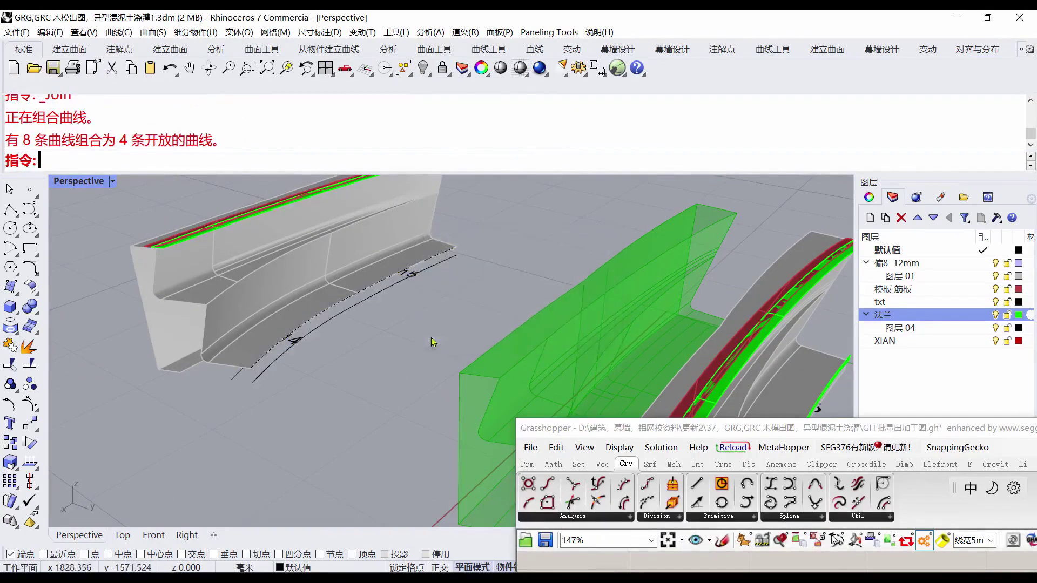
Select the joined outer bottom edge curve and examine its control points.
scroll(252, 393, "up", 3)
left_click(264, 369)
right_click_drag(264, 370, 379, 336)
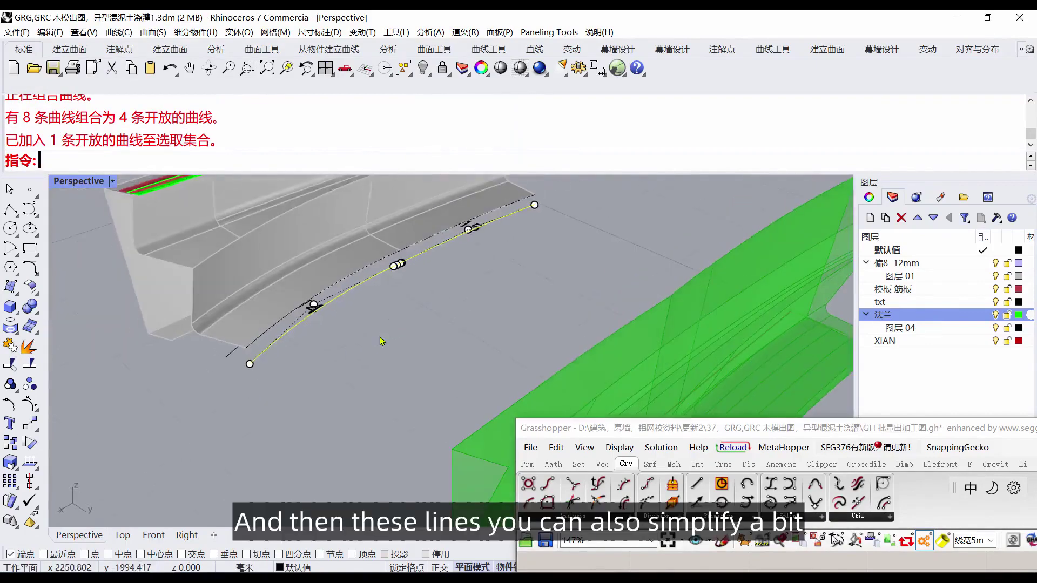
Rebuild the selected outer bottom edge curve with 6 points and degree 3, deleting the input curve.
scroll(385, 269, "up", 3)
left_click(38, 274)
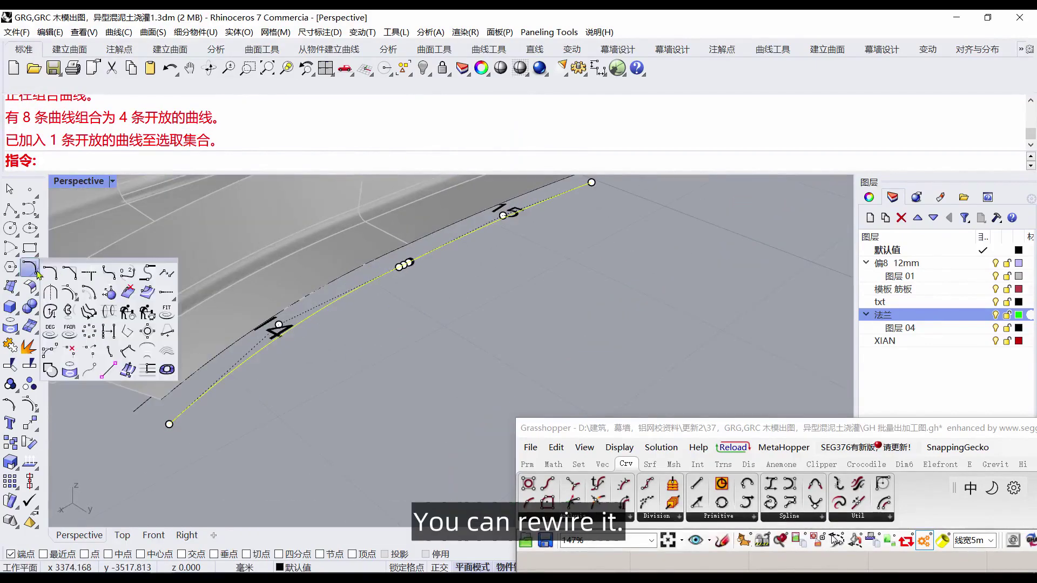
left_click(128, 314)
left_click_drag(413, 151, 627, 184)
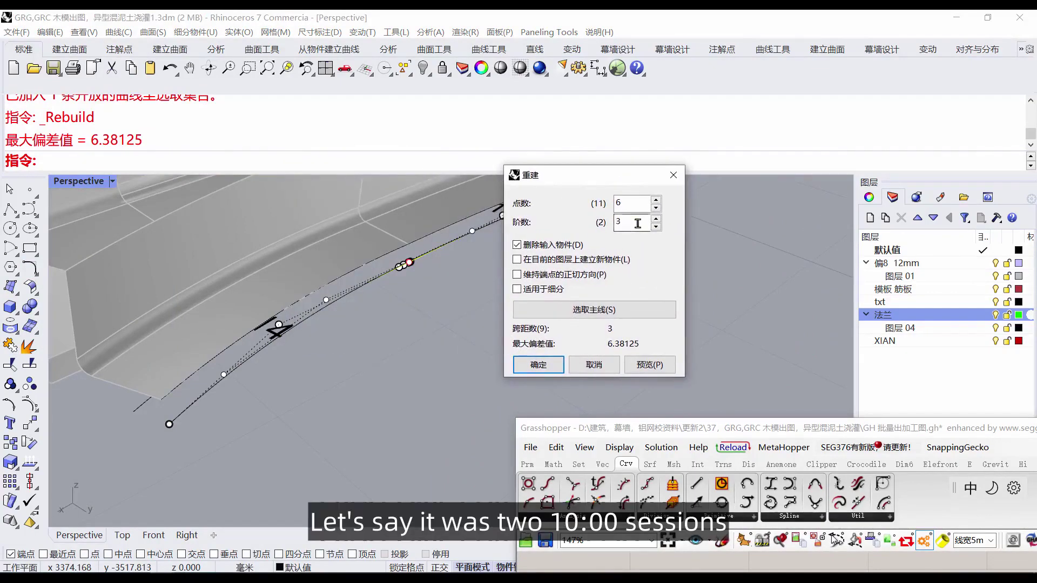
scroll(419, 273, "up", 4)
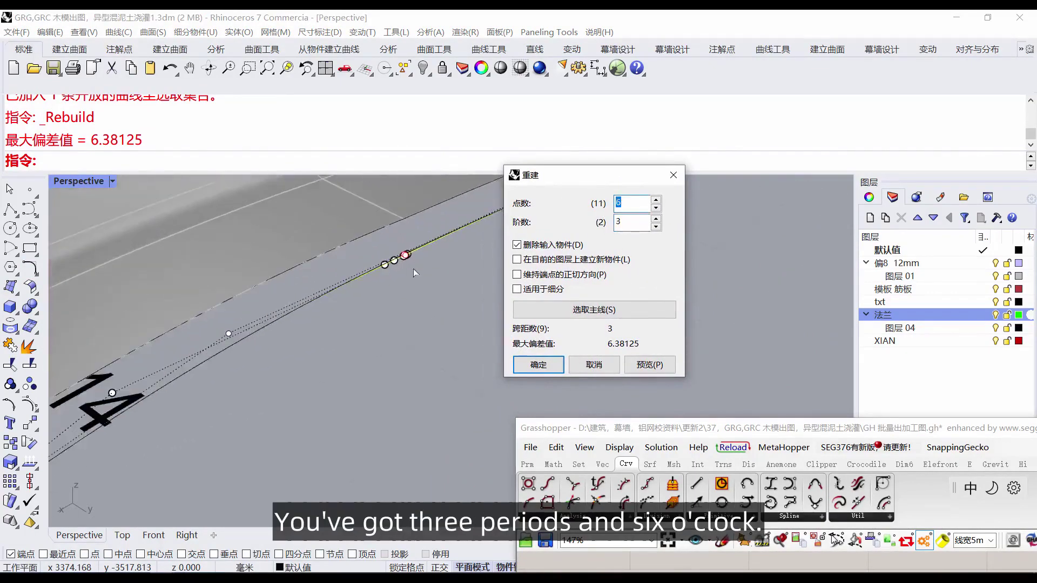
scroll(421, 270, "up", 1)
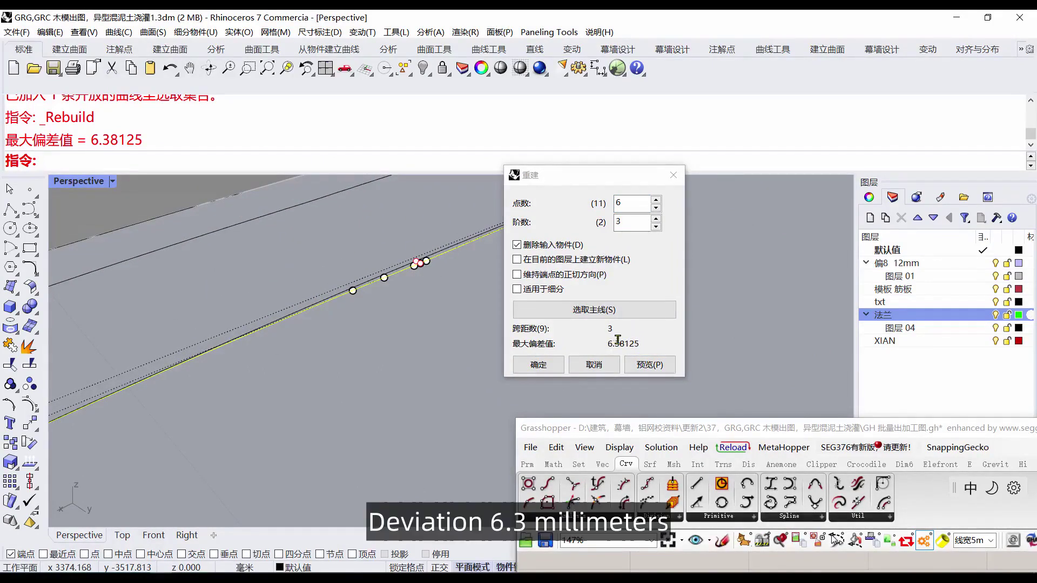
scroll(349, 280, "down", 3)
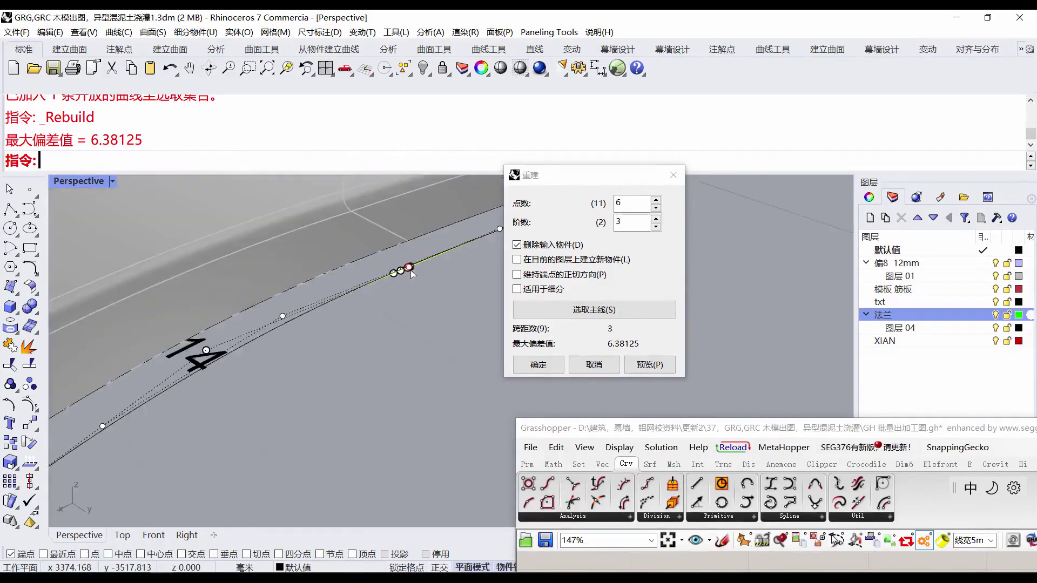
left_click(536, 372)
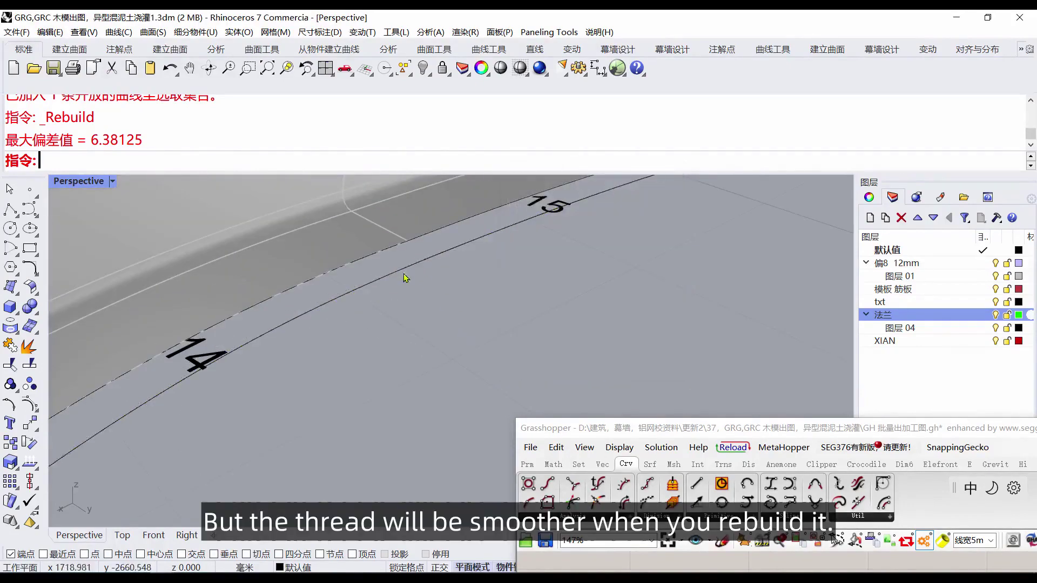
Select the inner bottom edge curve and rebuild it with 6 points and degree 3, deleting the input curve.
scroll(410, 269, "down", 6)
right_click_drag(475, 272, 508, 259)
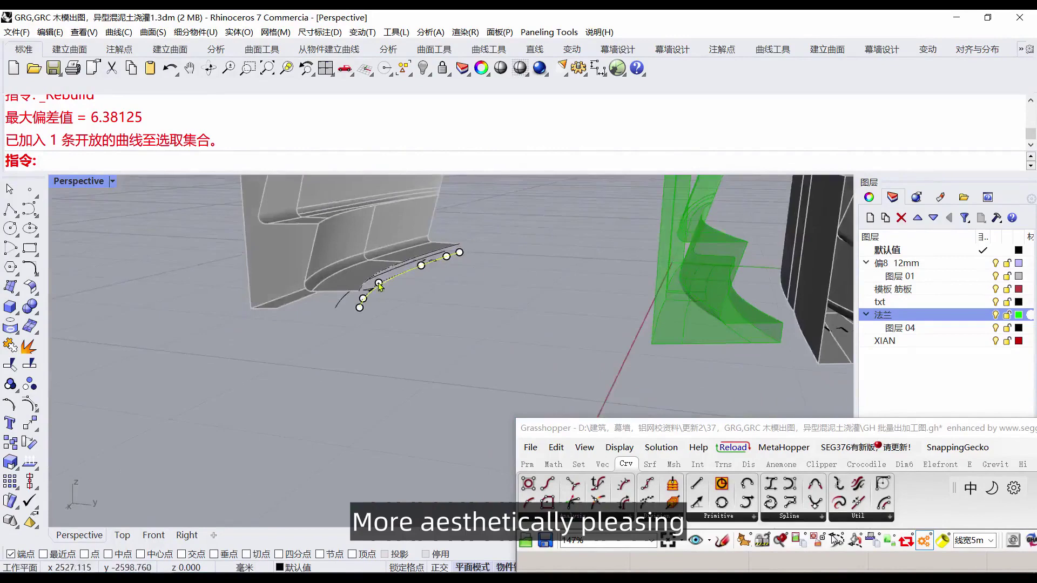
scroll(379, 286, "up", 6)
scroll(368, 331, "down", 5)
right_click_drag(373, 319, 452, 305)
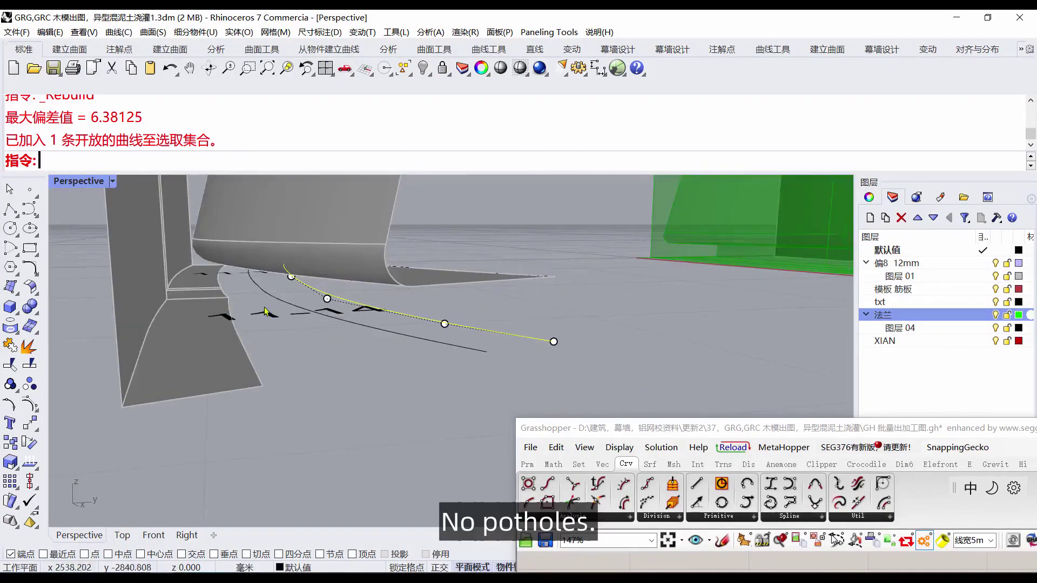
scroll(256, 275, "up", 7)
left_click(256, 274)
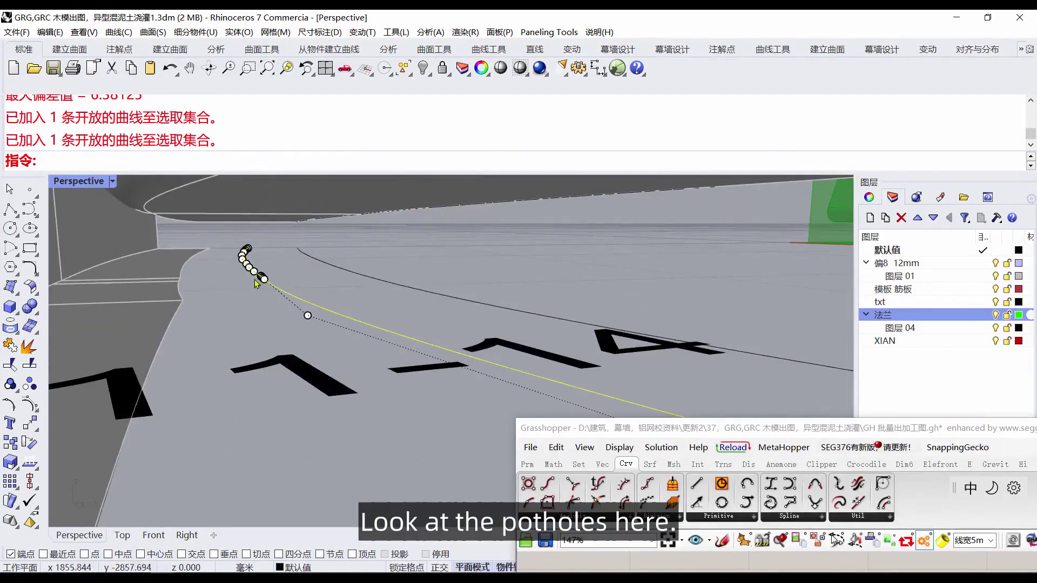
left_click(241, 290)
scroll(265, 283, "up", 4)
right_click(264, 288)
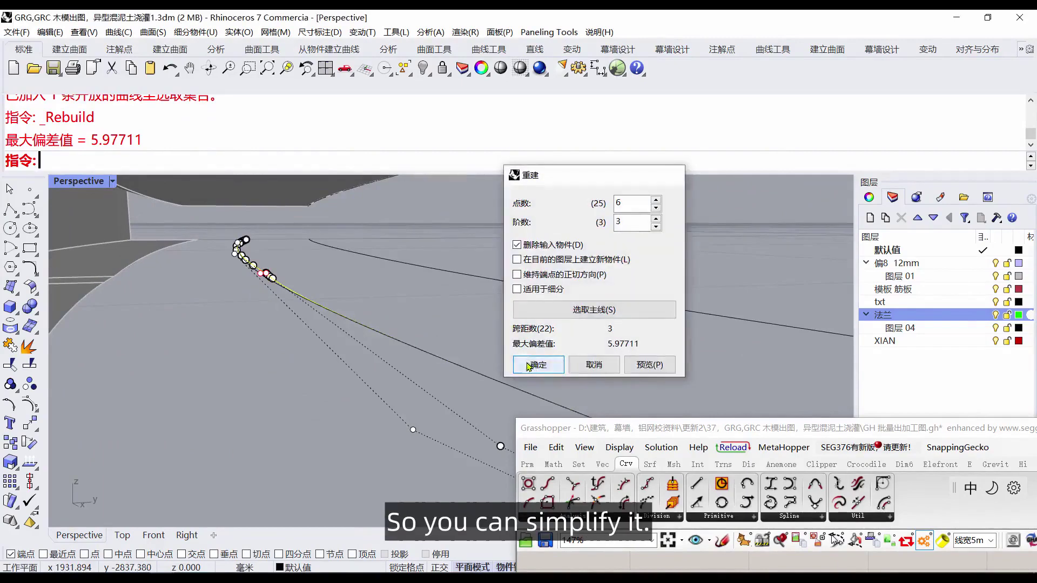
left_click(529, 367)
scroll(281, 287, "down", 5)
right_click_drag(284, 286, 316, 340)
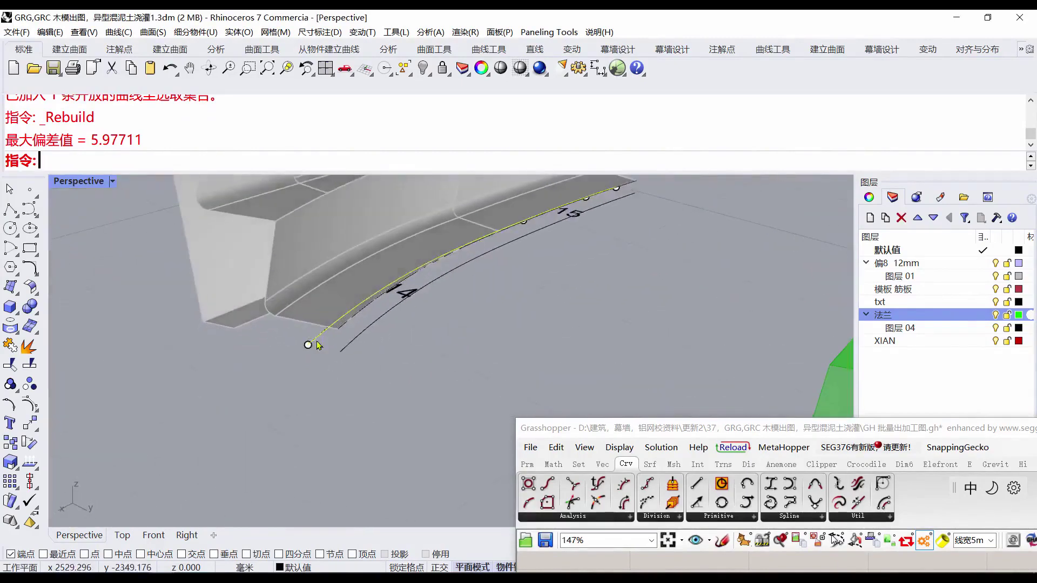
scroll(373, 339, "up", 3)
left_click(12, 288)
left_click(88, 297)
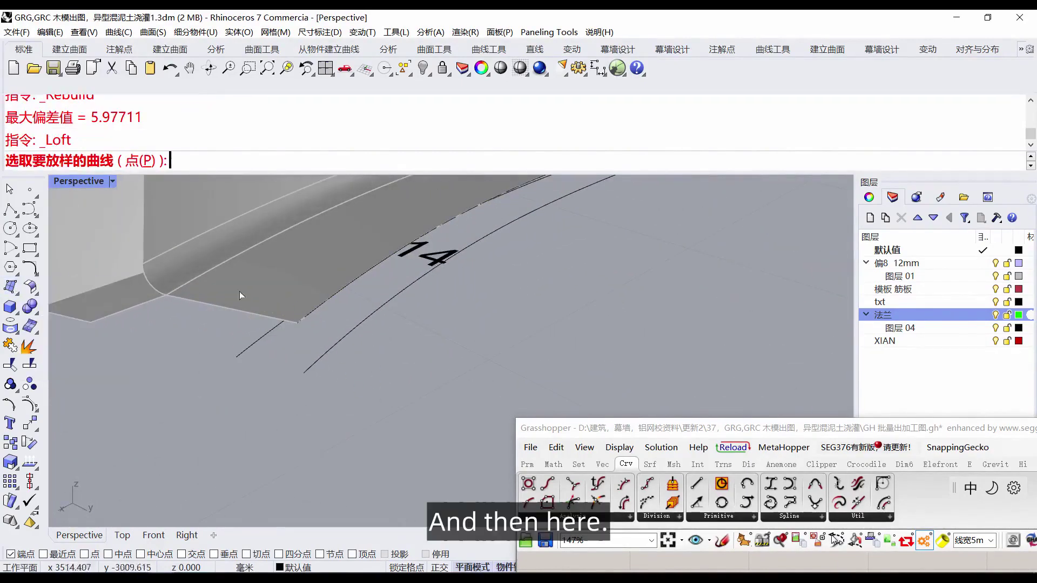
left_click(343, 292)
left_click(374, 336)
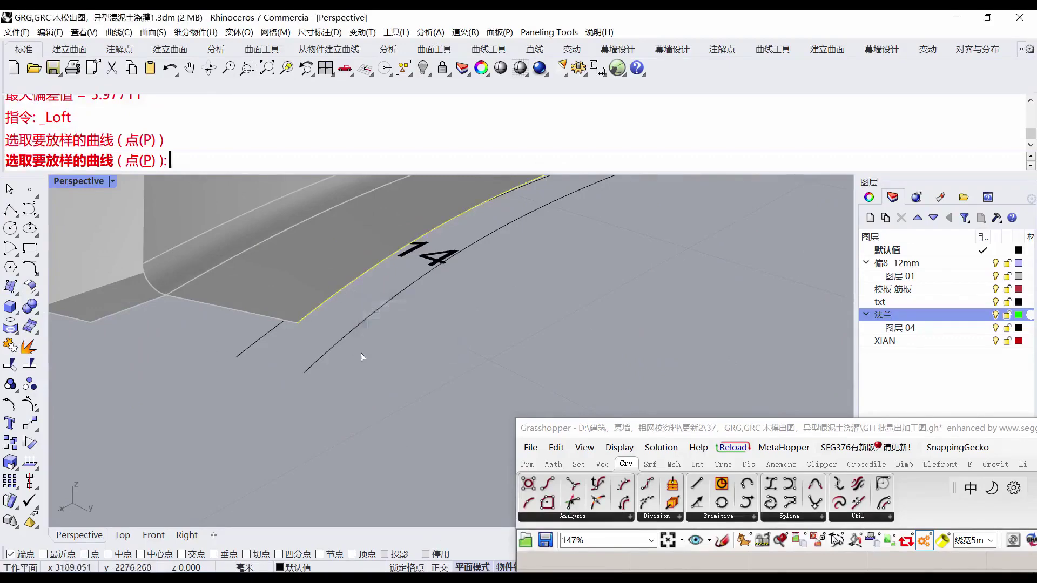
scroll(364, 355, "down", 5)
key("Escape")
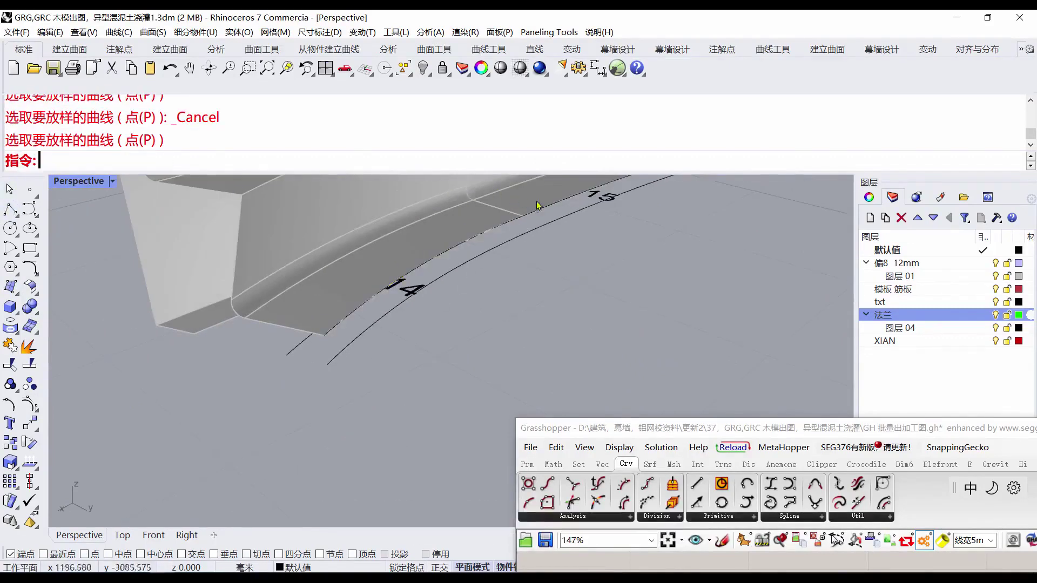
Inspect the seam in the lip edge and try to join the two duplicated edge curves meeting there.
scroll(489, 281, "up", 5)
left_click(505, 247)
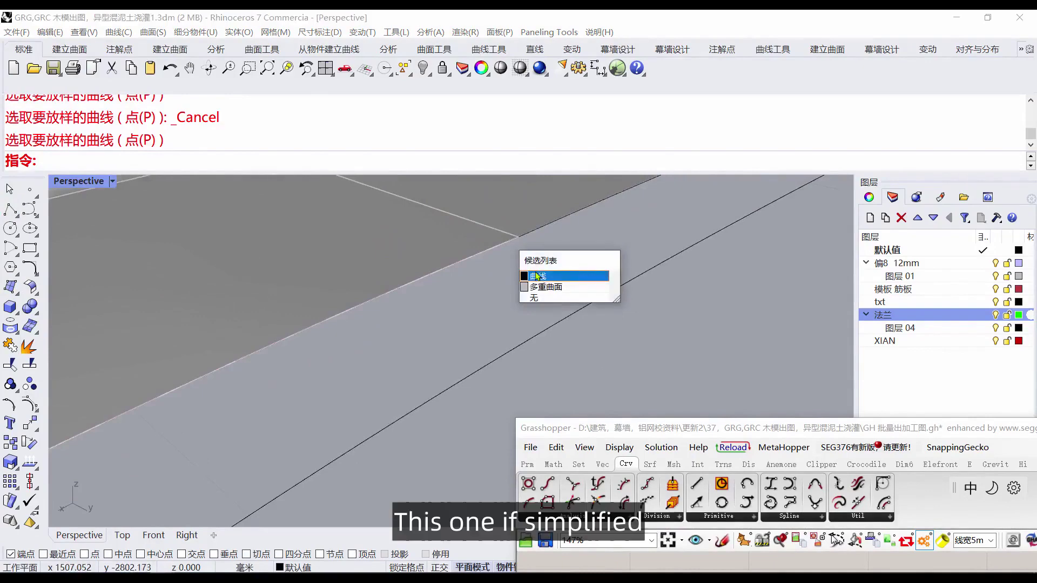
left_click(539, 278)
left_click(246, 67)
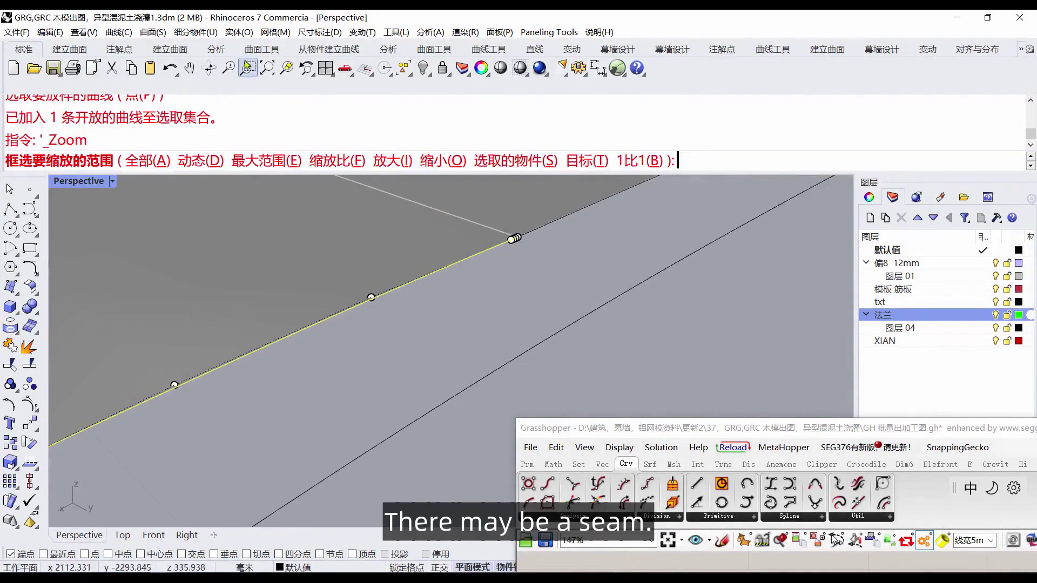
left_click_drag(552, 250, 558, 281)
right_click_drag(570, 342, 525, 359)
key("Escape")
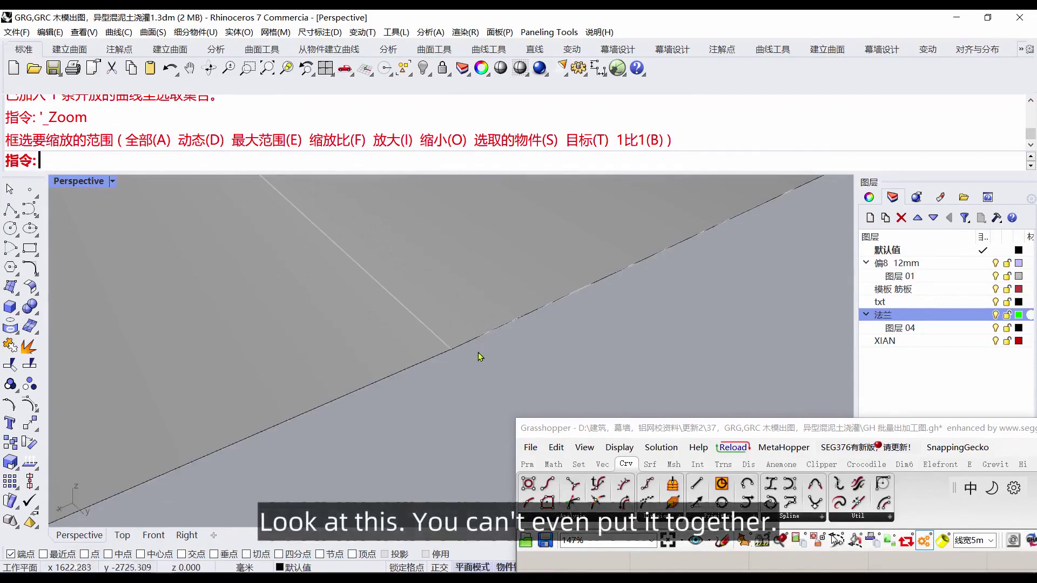
left_click(469, 351)
left_click(505, 381)
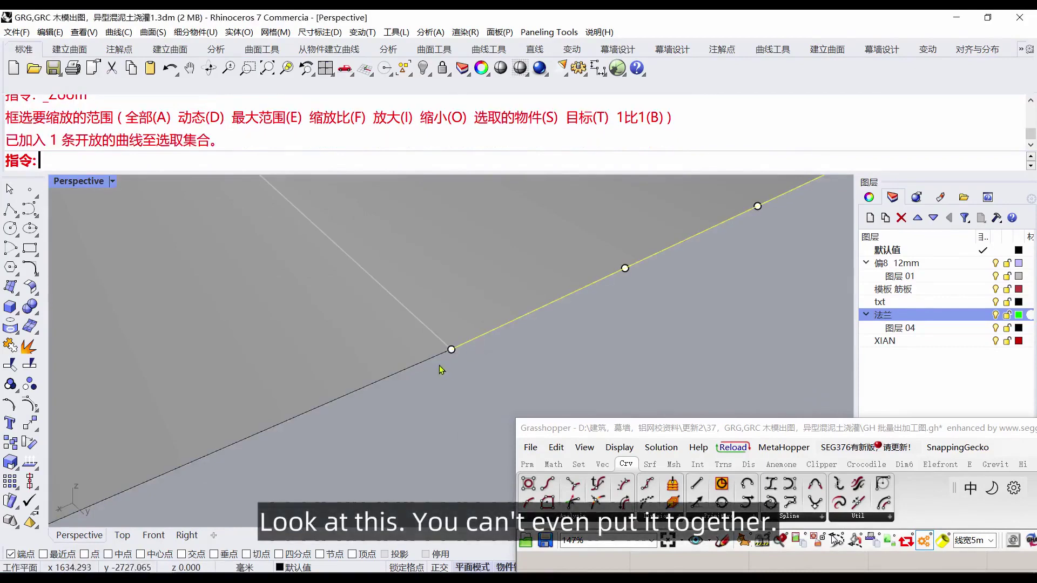
left_click(484, 394)
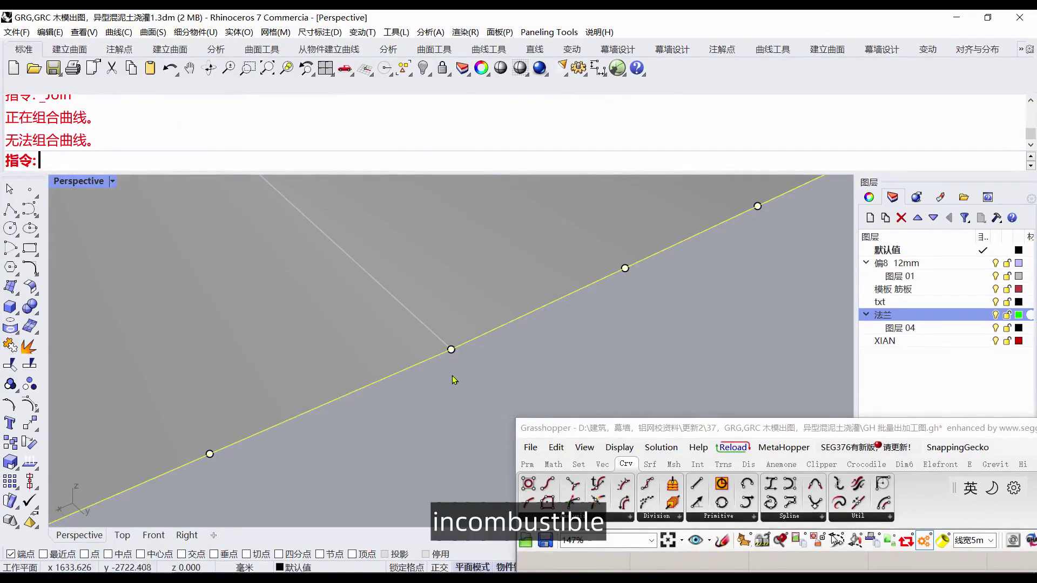
Match the two lip edge curves at the seam with tangency, preserving tangency at the other end and averaging both curves.
left_click(33, 262)
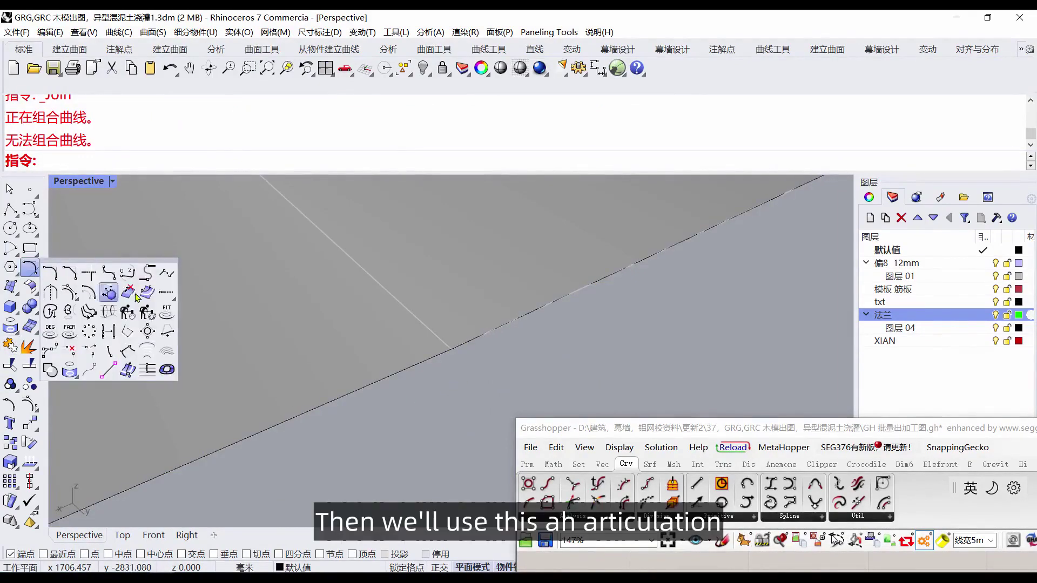
left_click(168, 275)
left_click(450, 366)
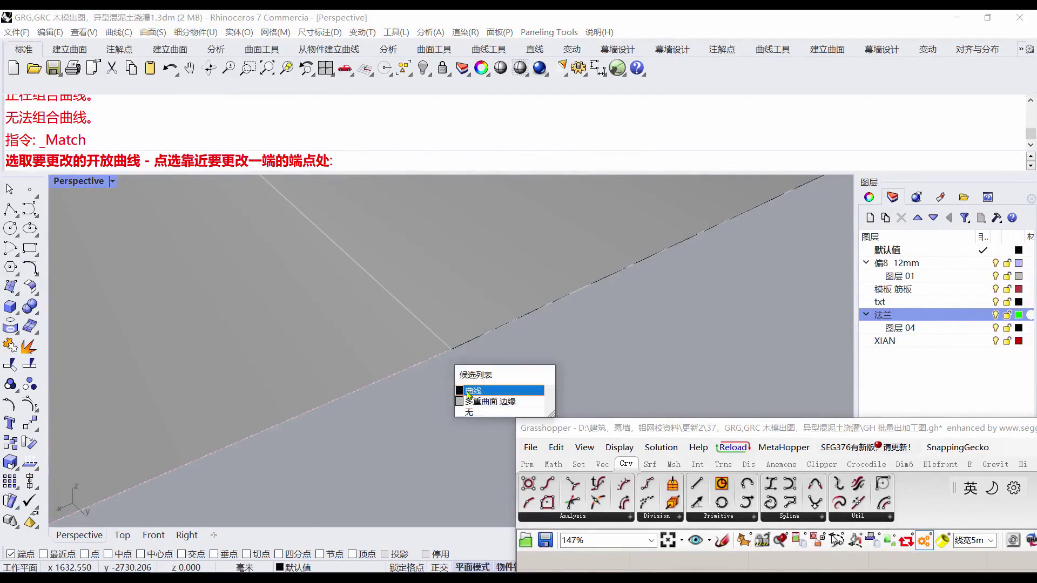
left_click(467, 390)
left_click(469, 352)
left_click(479, 378)
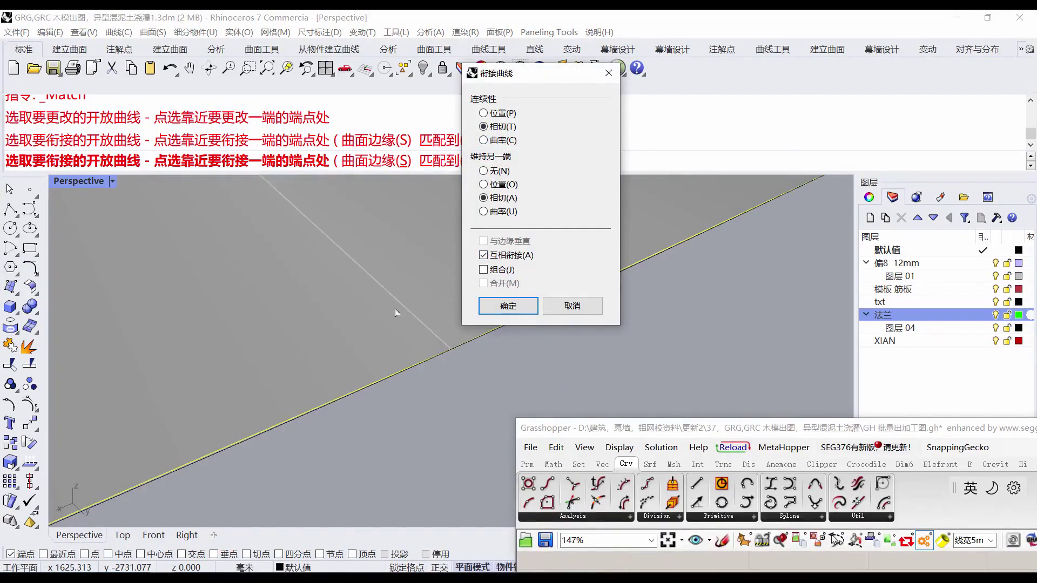
scroll(392, 310, "down", 3)
right_click_drag(390, 320, 400, 338)
scroll(350, 338, "down", 2)
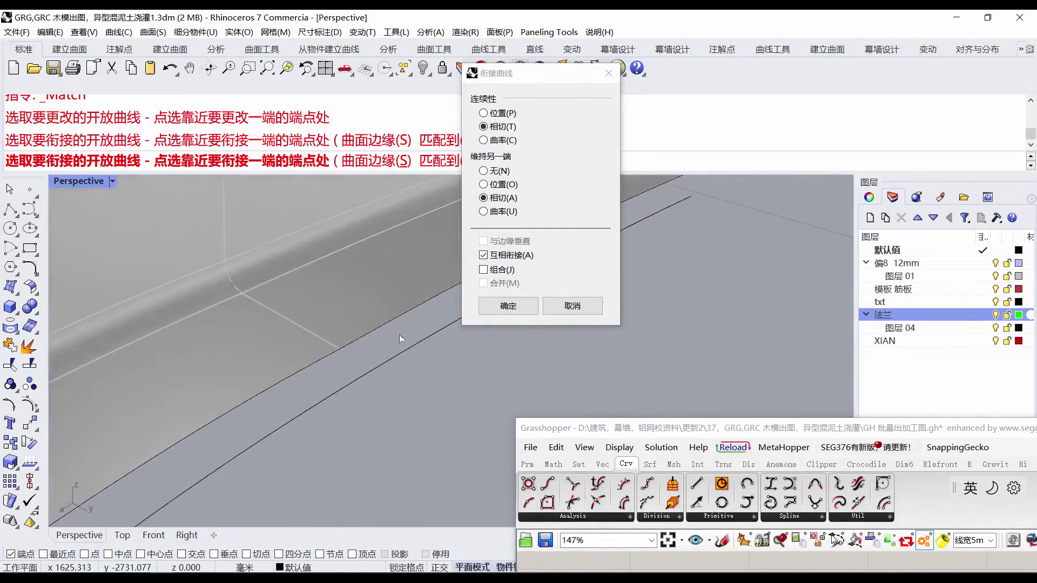
left_click(508, 306)
left_click(518, 326)
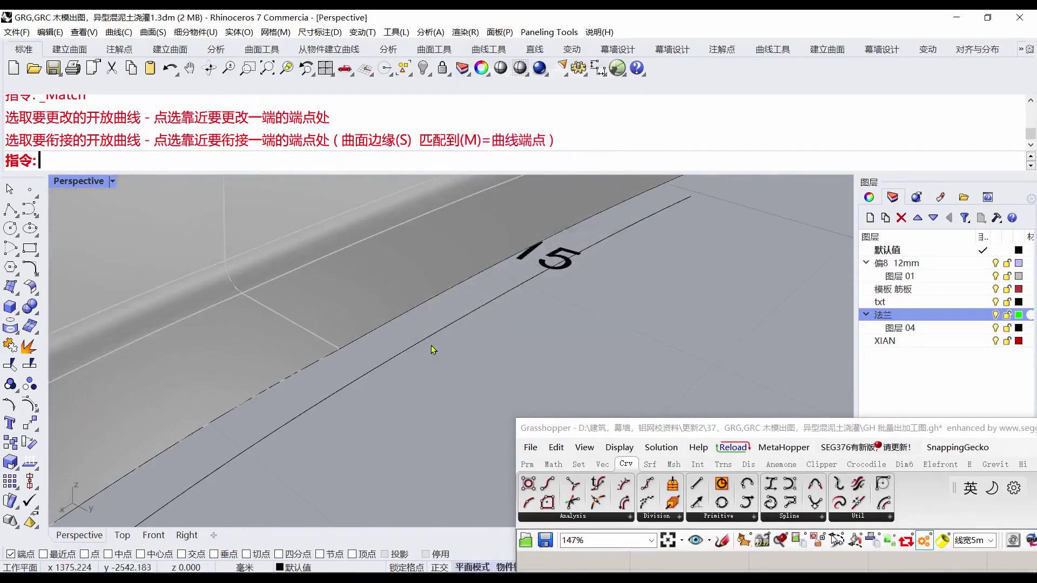
Join the matched lip edge curves into one continuous curve and check it along the lip.
left_click(375, 336)
left_click_drag(355, 356, 307, 347)
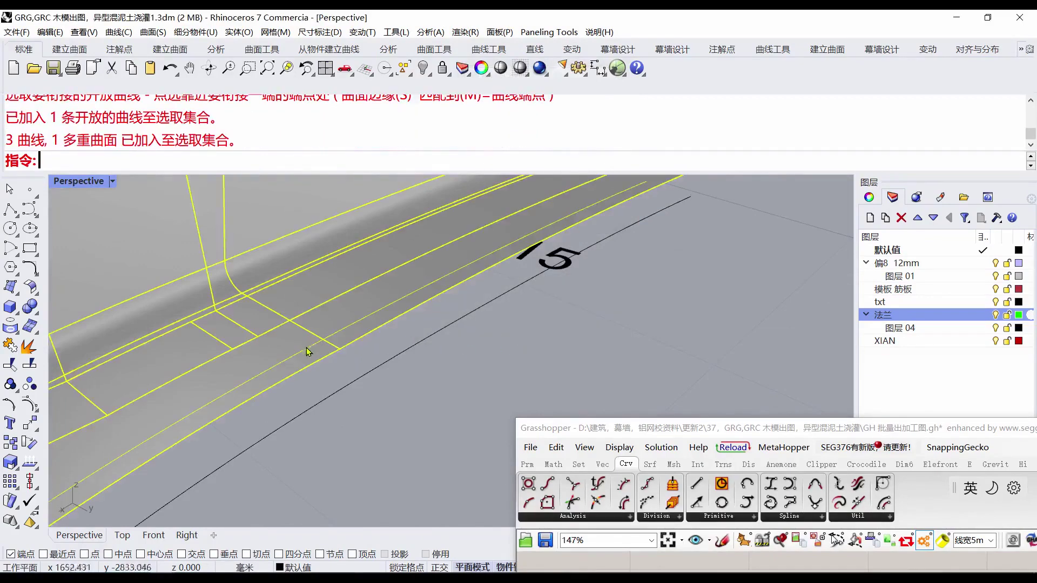
left_click(424, 395)
left_click(340, 350)
left_click(361, 393)
scroll(469, 315, "down", 10)
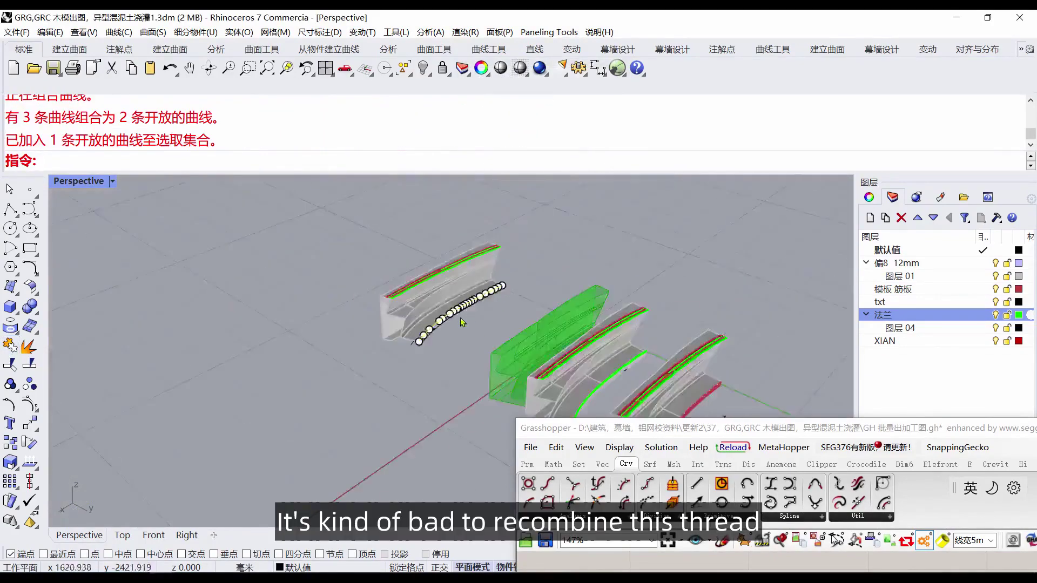
scroll(467, 316, "up", 10)
right_click_drag(463, 319, 471, 335)
scroll(419, 293, "up", 5)
scroll(421, 297, "down", 10)
left_click(470, 312)
scroll(469, 313, "down", 5)
scroll(393, 372, "up", 5)
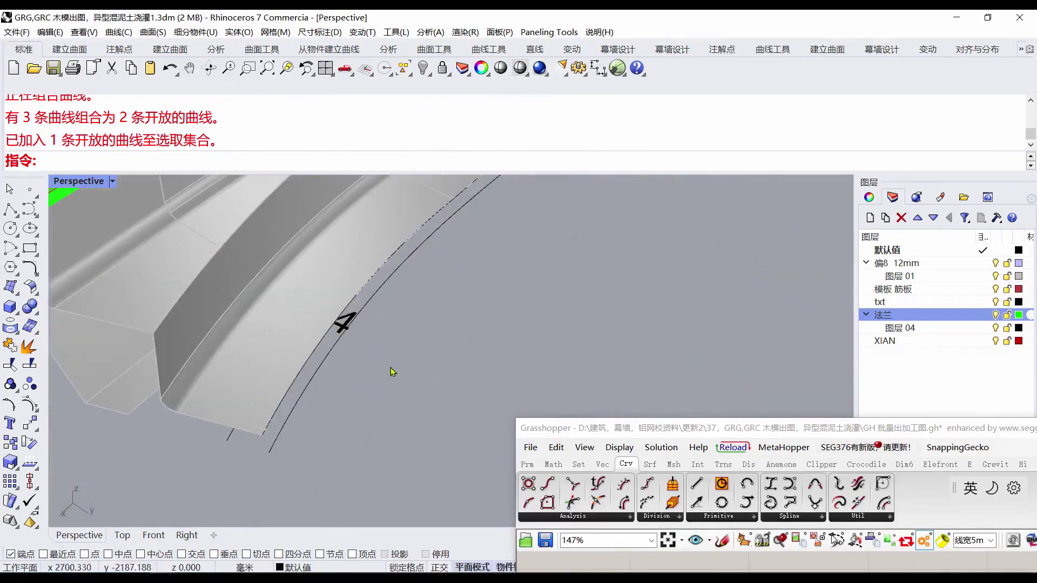
Loft between the joined lip edge curve and the rebuilt outer bottom curve, using the standard style without simplification.
left_click(16, 290)
left_click(90, 294)
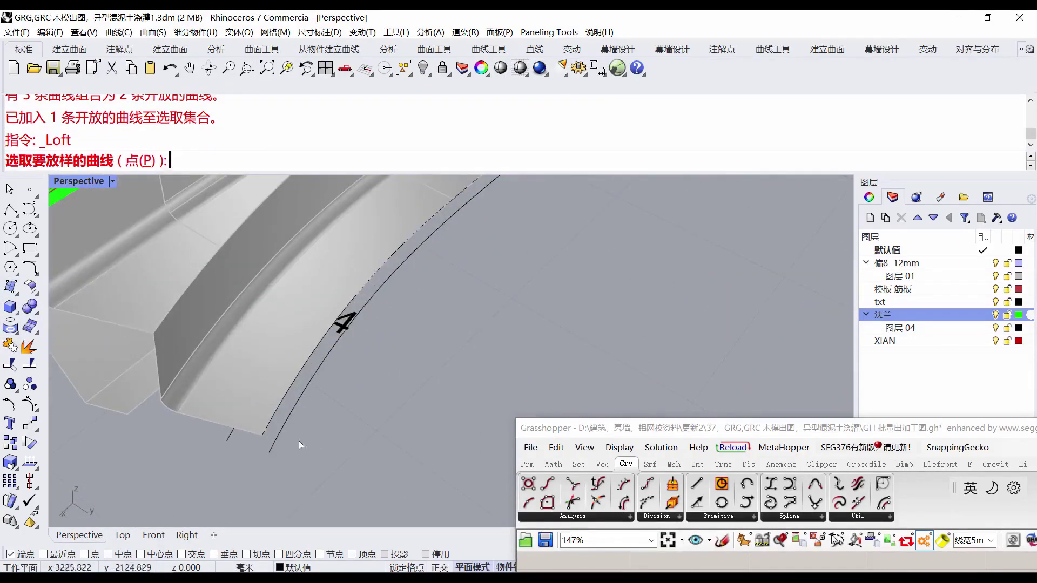
left_click(274, 417)
left_click(309, 449)
left_click(286, 424)
right_click(311, 414)
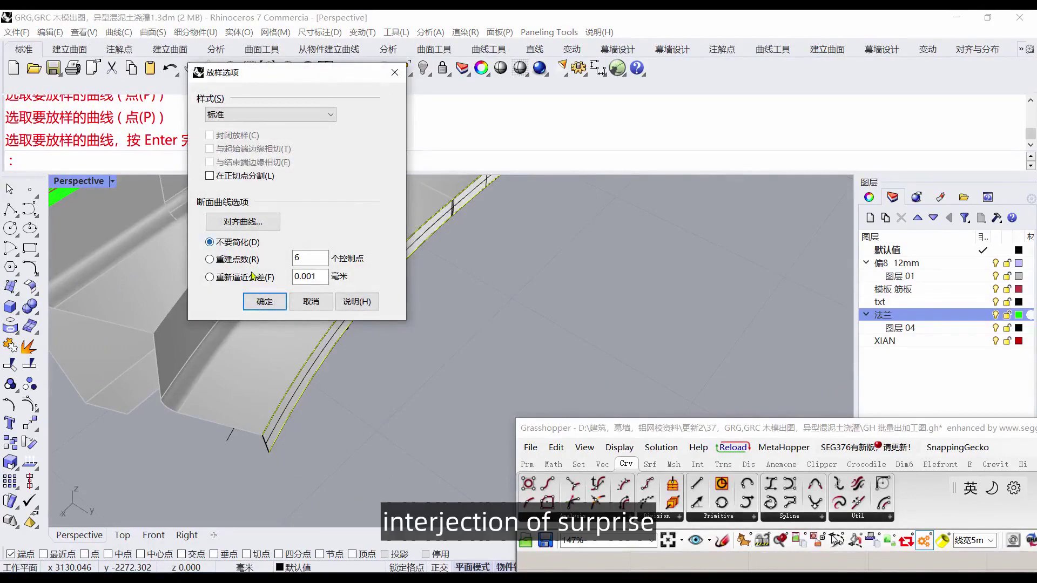
left_click(264, 301)
left_click_drag(378, 393, 271, 343)
left_click(10, 345)
left_click(520, 326)
right_click_drag(521, 326, 440, 318)
left_click(451, 320)
right_click(354, 323)
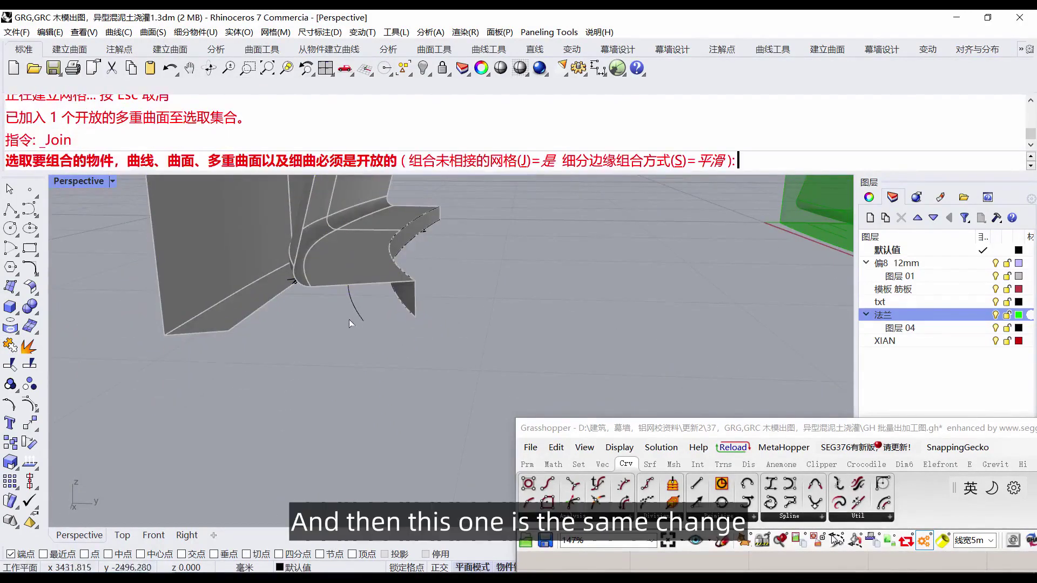
left_click(360, 314)
left_click(442, 344)
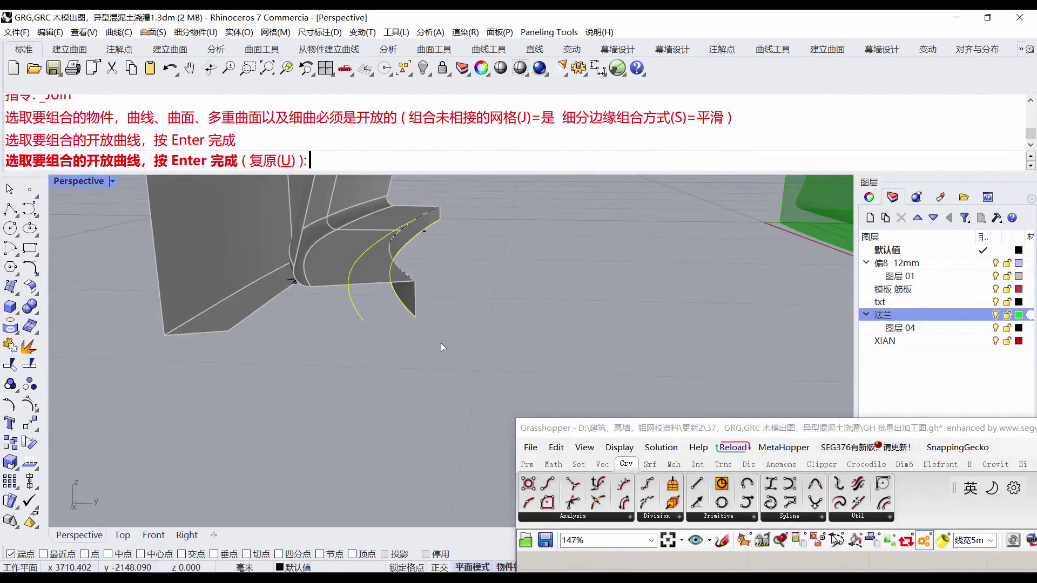
Loft between the inner bottom curve and the outer bottom curve to form the strip's underside surface.
left_click(17, 294)
left_click(87, 295)
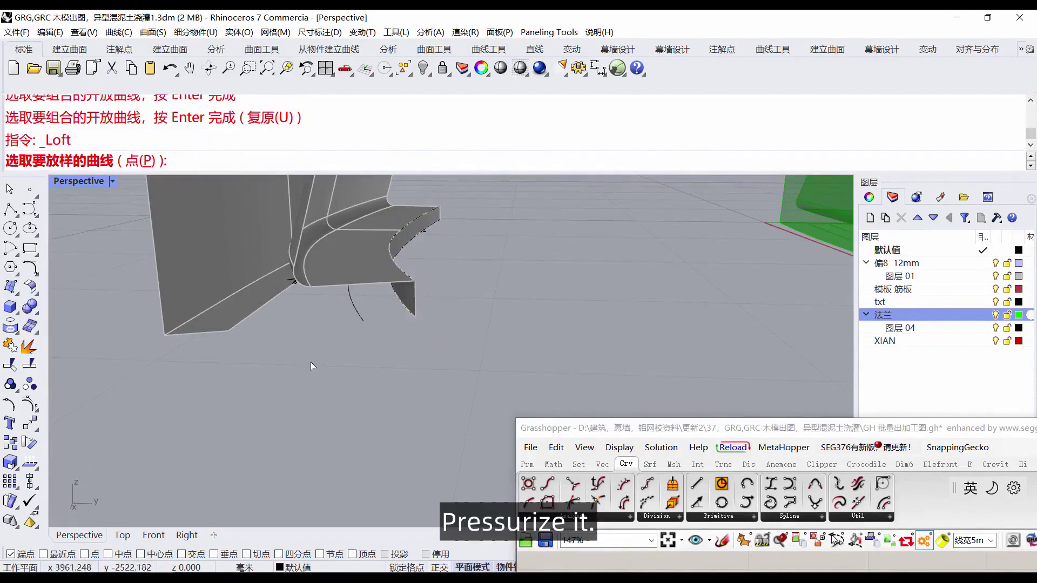
left_click(362, 322)
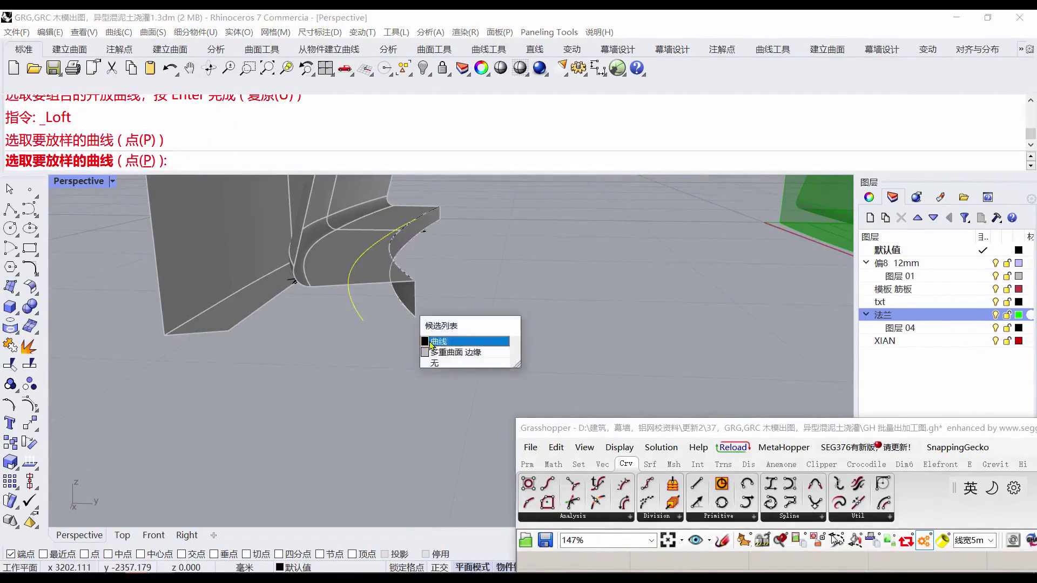
left_click(432, 344)
key("Return")
left_click(261, 300)
right_click_drag(392, 353, 331, 241)
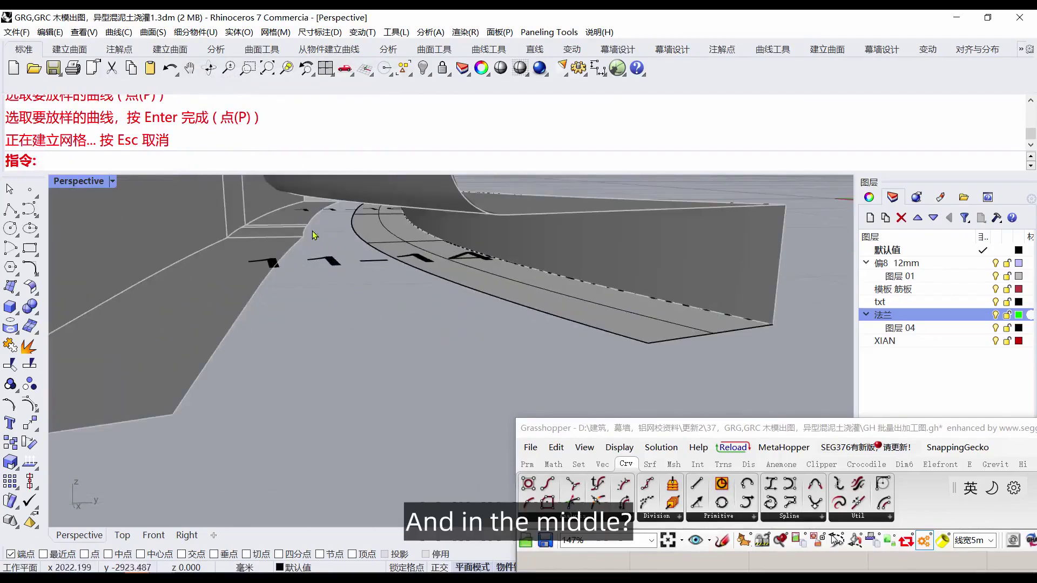
Duplicate the chain of bottom edges along the mould wall facing the open gap beside the lower strip.
left_click(247, 67)
left_click_drag(289, 229, 378, 319)
right_click_drag(378, 320, 347, 213)
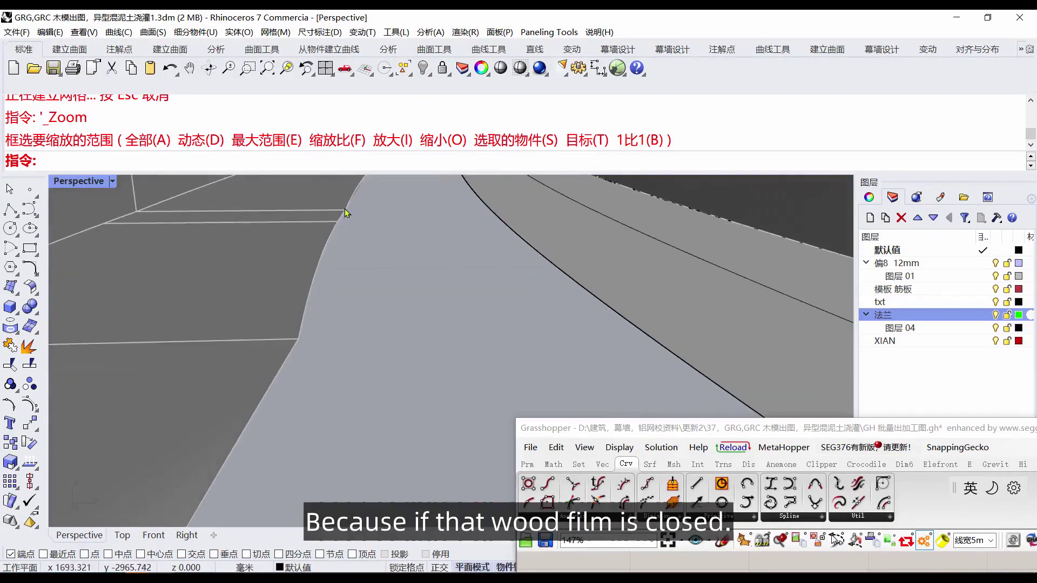
left_click(18, 296)
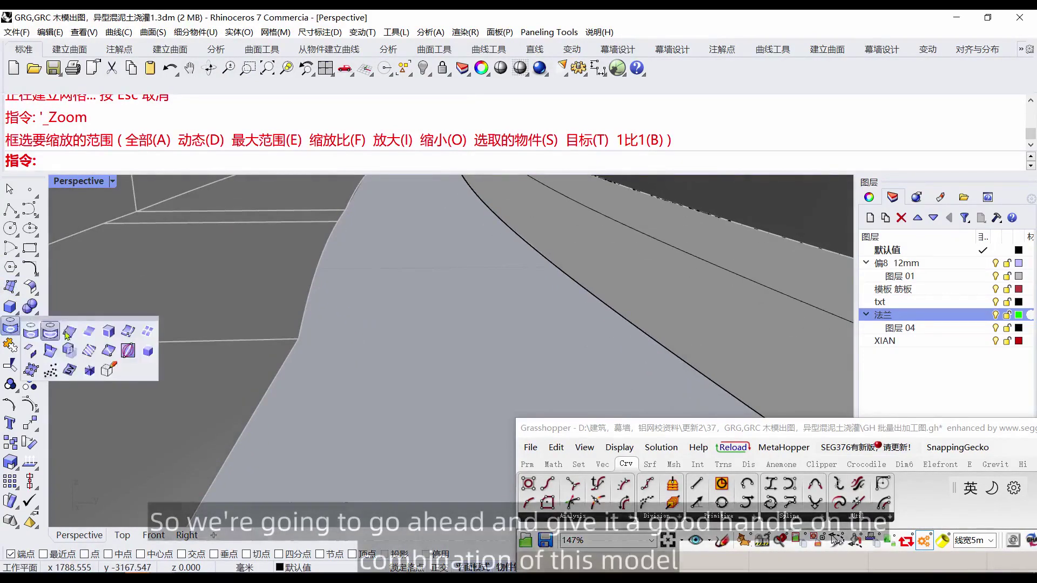
left_click(69, 312)
left_click(342, 236)
left_click(363, 250)
scroll(302, 334, "up", 2)
left_click(294, 347)
scroll(324, 311, "down", 5)
right_click_drag(324, 312, 360, 305)
right_click(366, 286)
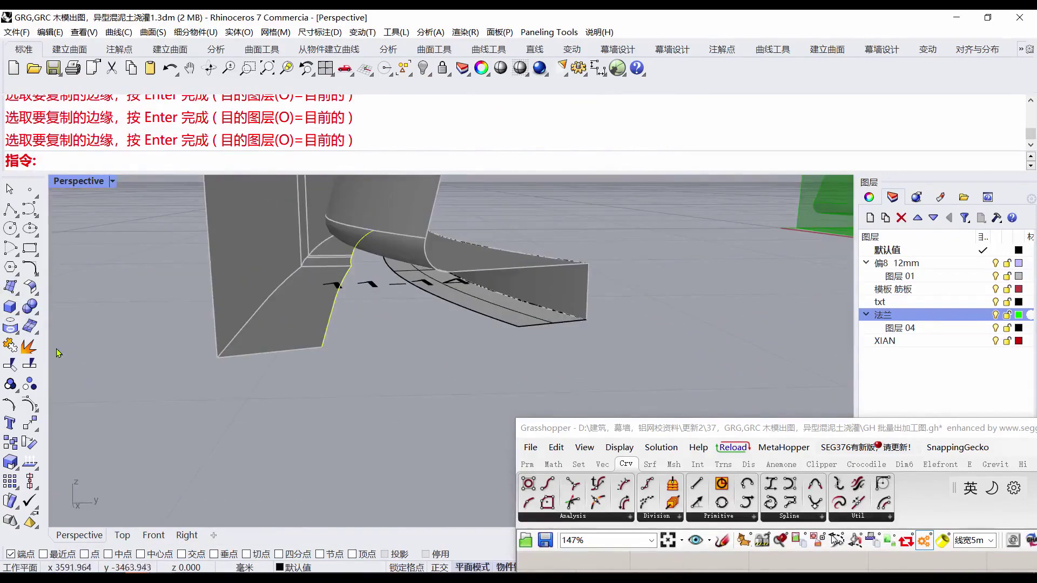
Join the duplicated wall edges into one open curve.
left_click(11, 346)
left_click(523, 328)
left_click(397, 363)
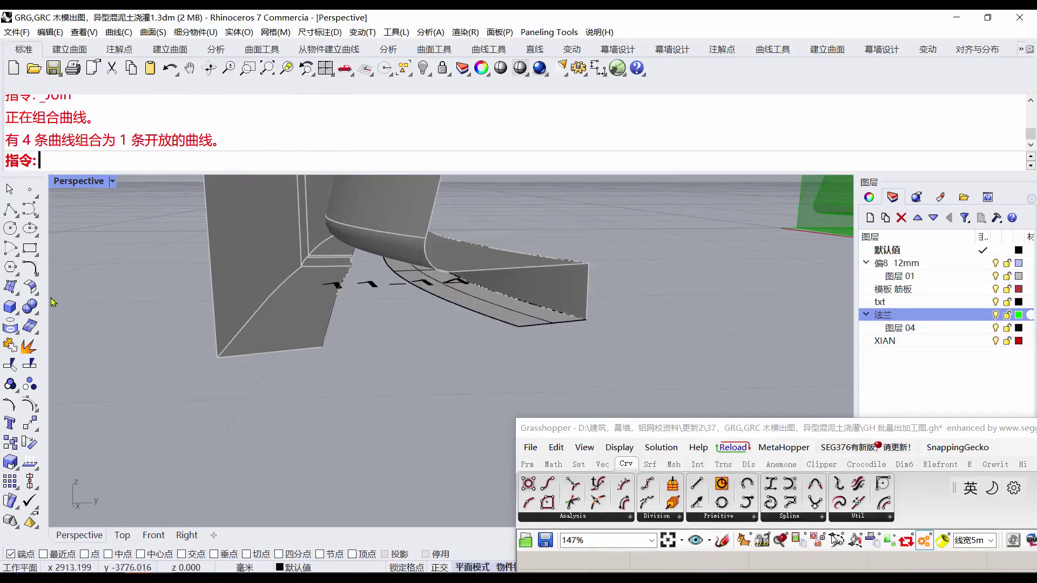
Loft between the joined wall edge curve and the facing edge of the strip's underside to close the mould's bottom.
left_click(17, 292)
left_click(70, 310)
left_click(328, 328)
left_click(359, 362)
left_click(501, 320)
left_click(532, 357)
right_click(533, 357)
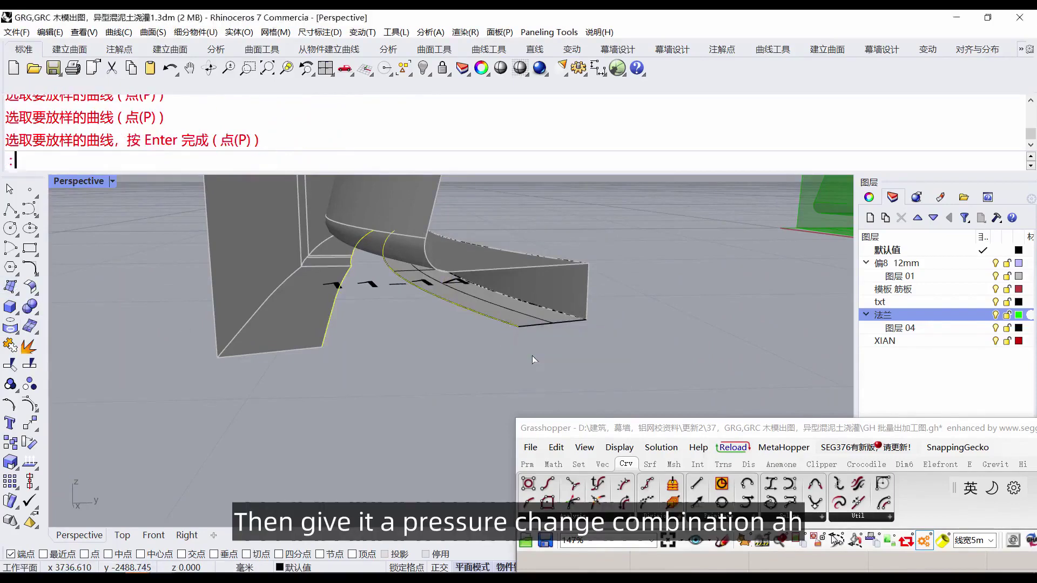
left_click(11, 352)
left_click(519, 327)
left_click(380, 319)
Examine the repaired mould segment and the neighbouring segments from above, behind and the ends.
scroll(380, 320, "down", 10)
right_click_drag(378, 321, 342, 381)
left_click(393, 361)
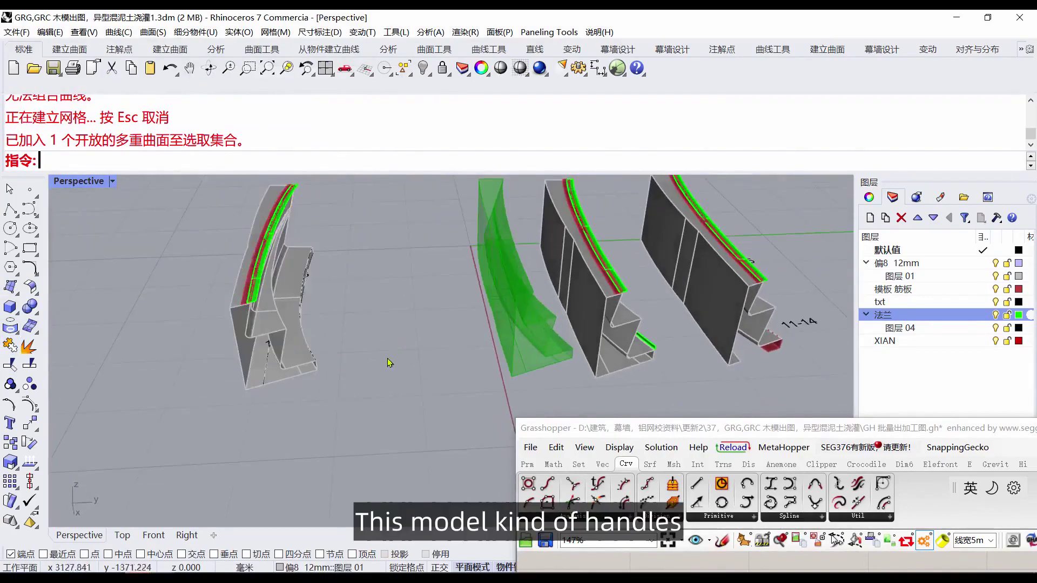
right_click_drag(273, 337, 344, 343)
scroll(241, 309, "up", 10)
scroll(237, 303, "down", 10)
right_click_drag(348, 303, 309, 240)
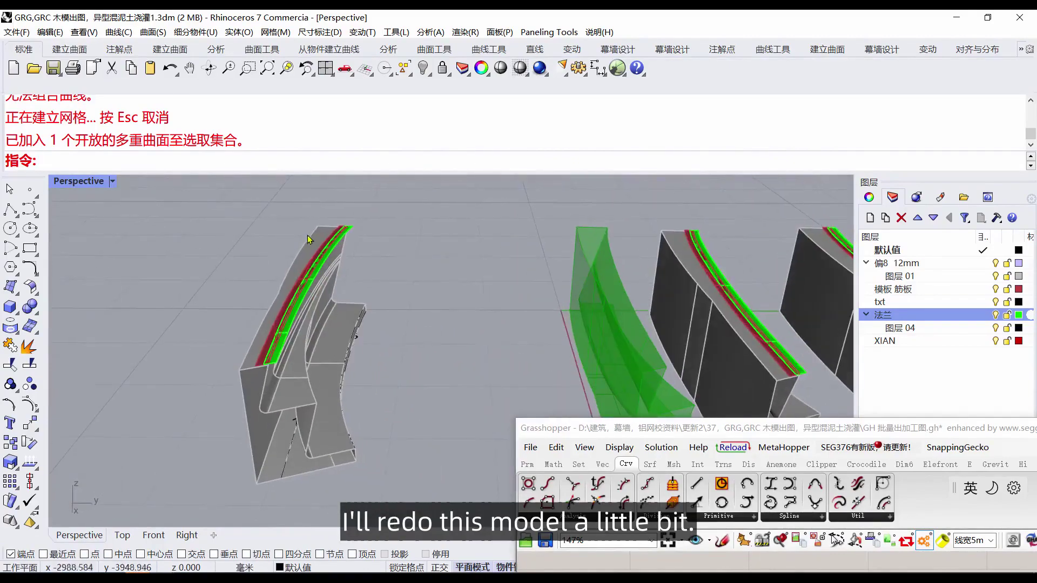
scroll(241, 419, "down", 3)
scroll(265, 280, "up", 6)
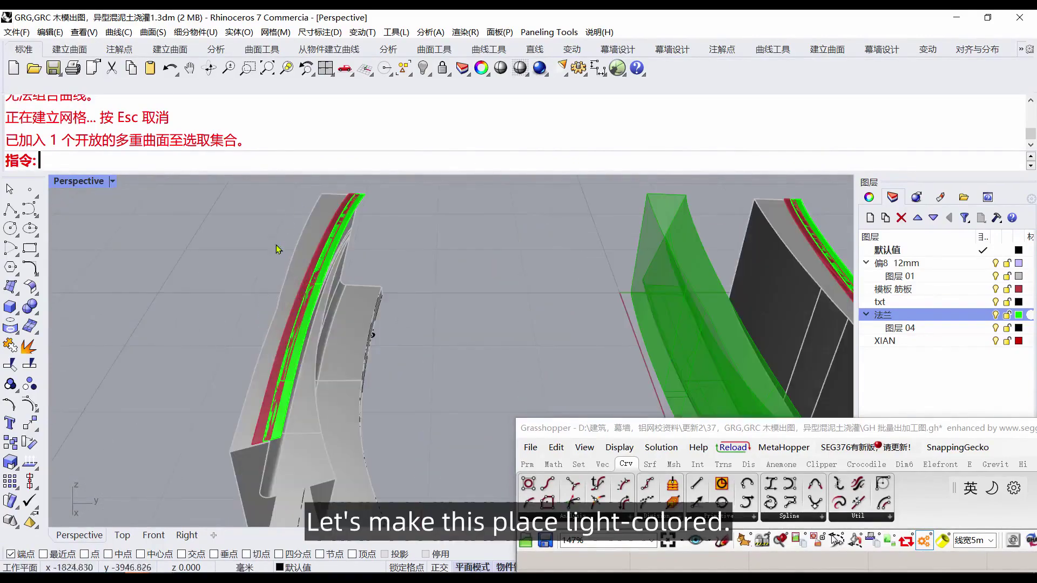
right_click_drag(278, 249, 328, 319)
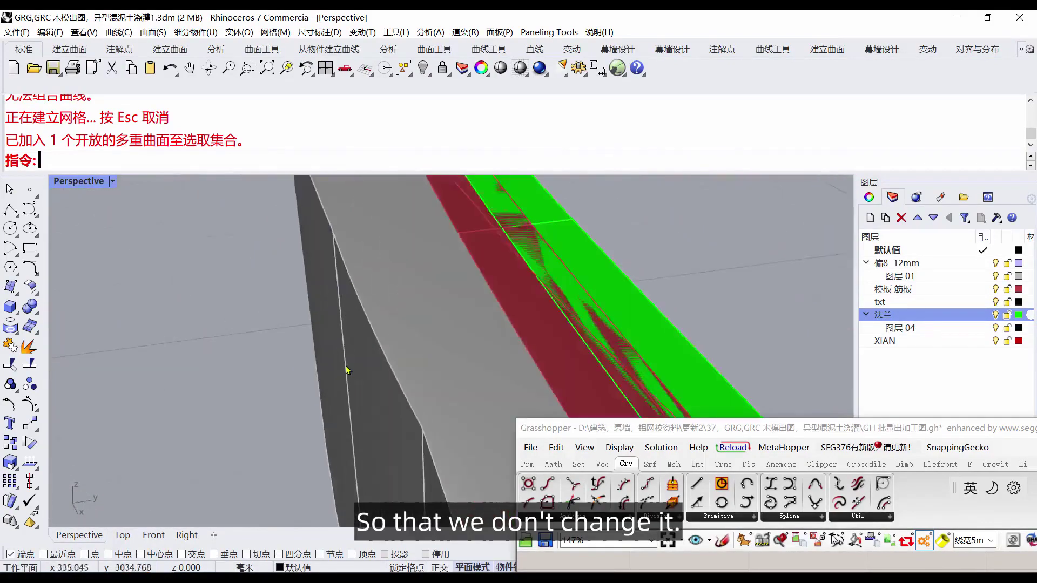
left_click(347, 371)
right_click_drag(347, 371, 276, 301)
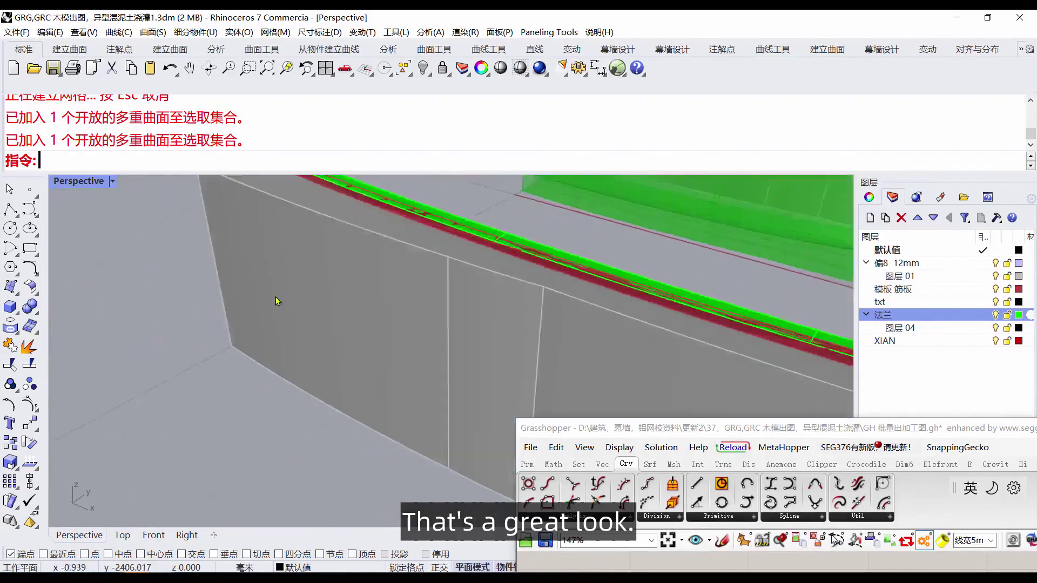
scroll(275, 301, "down", 8)
right_click_drag(387, 347, 284, 325)
scroll(236, 333, "down", 5)
scroll(463, 354, "up", 7)
scroll(463, 354, "down", 3)
scroll(286, 324, "up", 5)
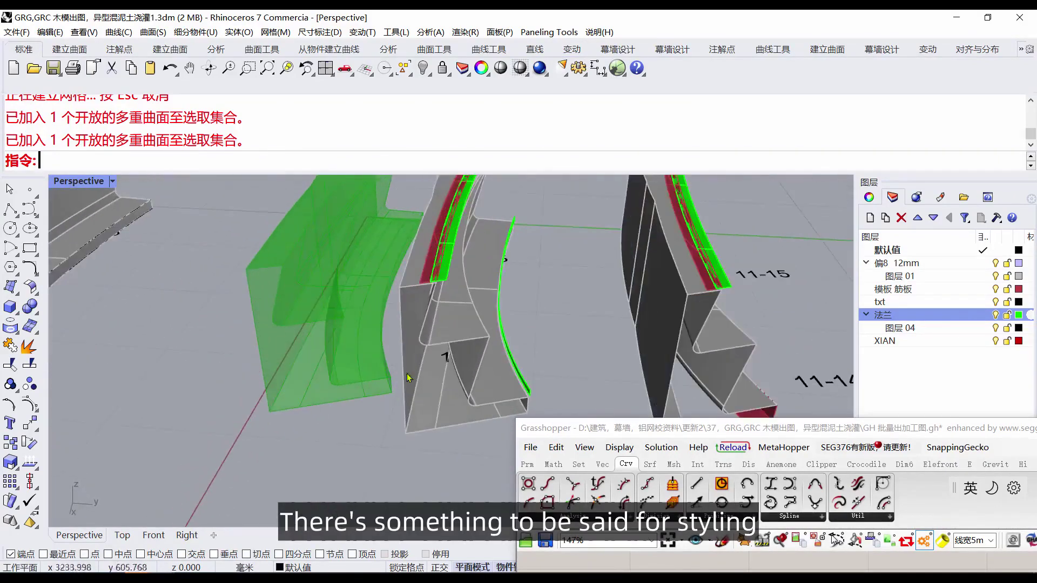
Move the Grasshopper window aside and compare the repaired segment's inner surfaces and lip with the referenced mould model.
left_click_drag(694, 430, 872, 194)
scroll(293, 374, "down", 6)
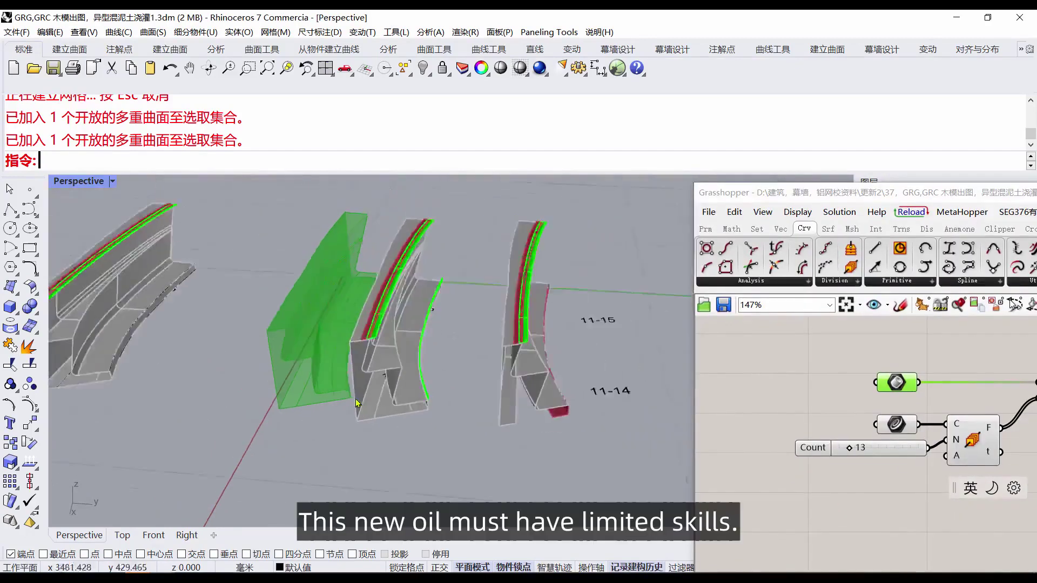
scroll(167, 284, "up", 6)
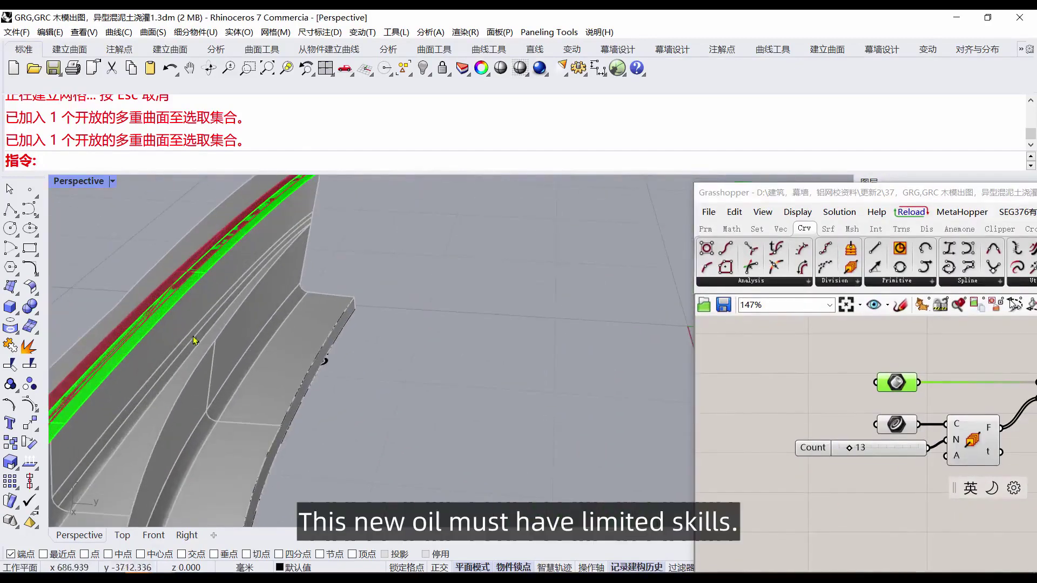
scroll(352, 261, "down", 1)
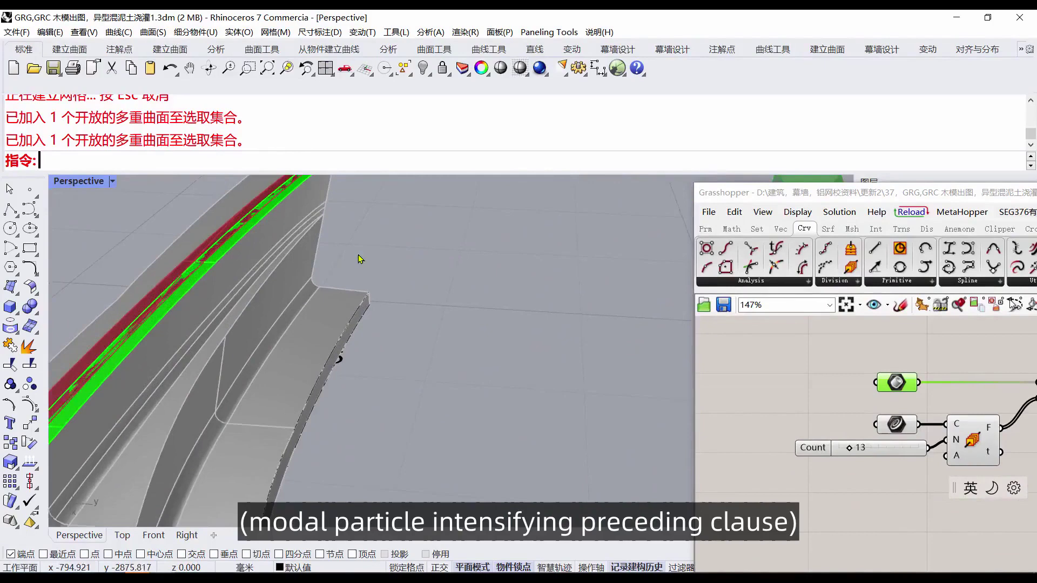
scroll(373, 258, "down", 5)
scroll(274, 336, "up", 3)
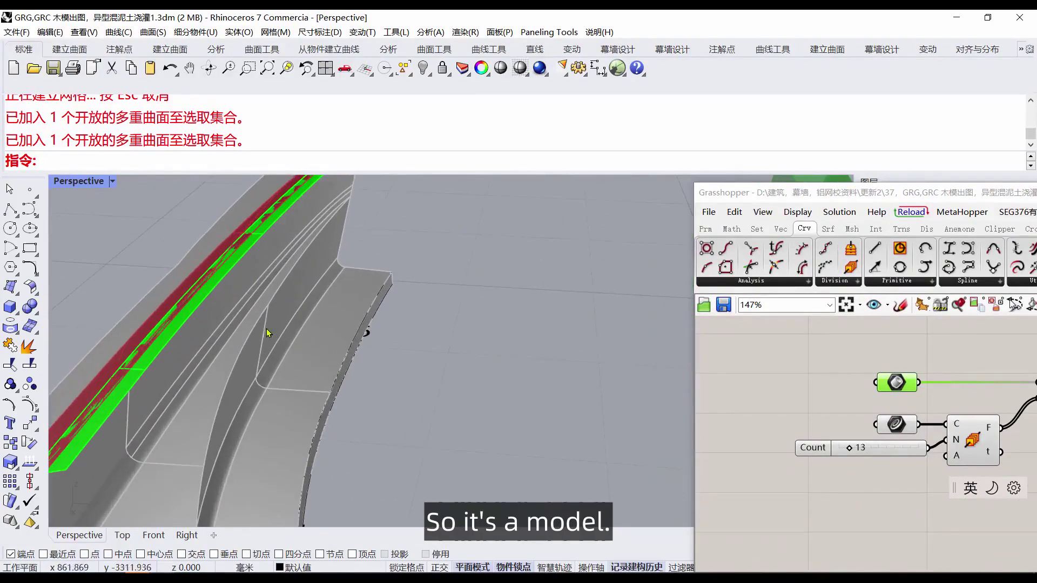
left_click(248, 68)
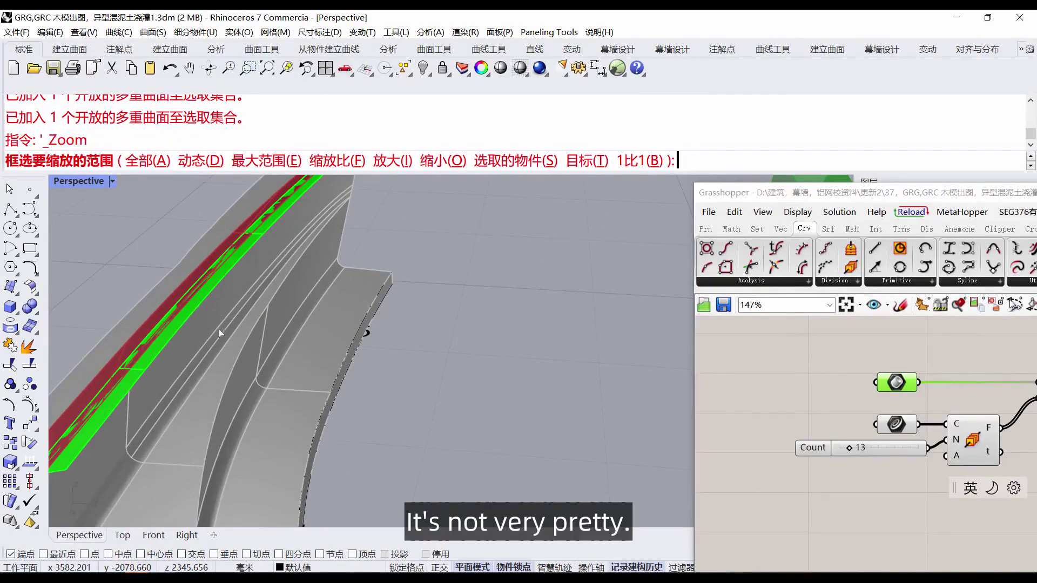
left_click_drag(310, 355, 310, 354)
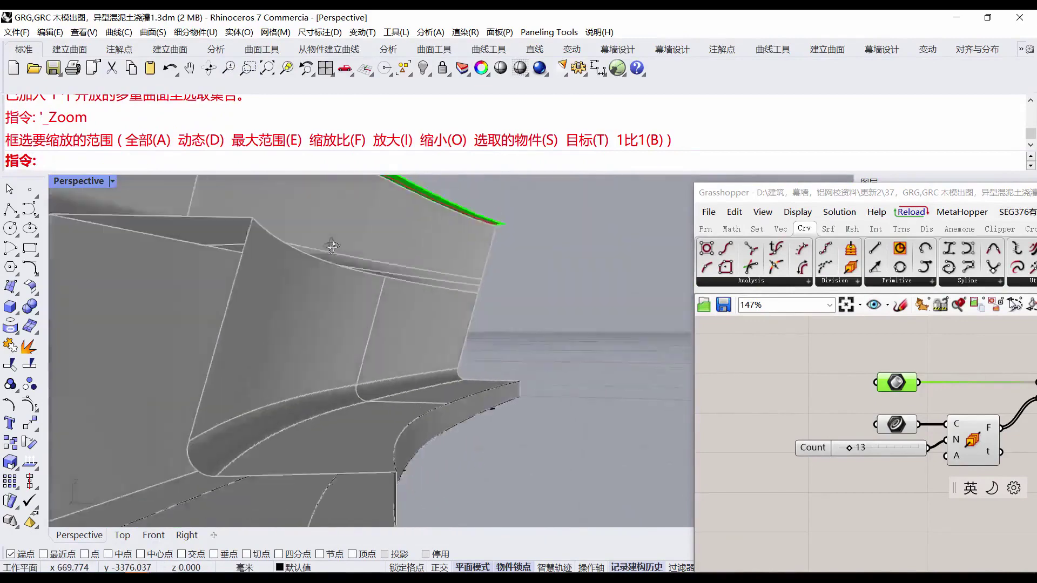
right_click_drag(341, 235, 333, 275)
scroll(238, 302, "down", 10)
right_click_drag(238, 302, 377, 294)
scroll(267, 336, "down", 4)
right_click_drag(368, 377, 513, 372)
scroll(539, 377, "up", 6)
scroll(539, 377, "down", 5)
scroll(278, 398, "up", 5)
scroll(440, 382, "down", 5)
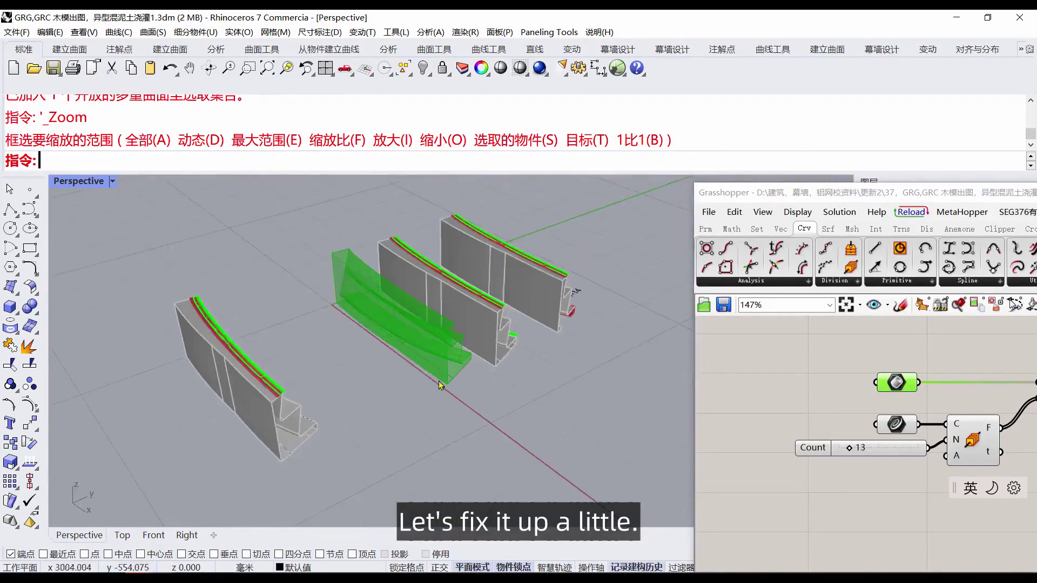
scroll(440, 339, "up", 1)
Check the geometry referenced by the Brep and Curve parameters and view the Brep parameter's Set one Brep option.
left_click(733, 367)
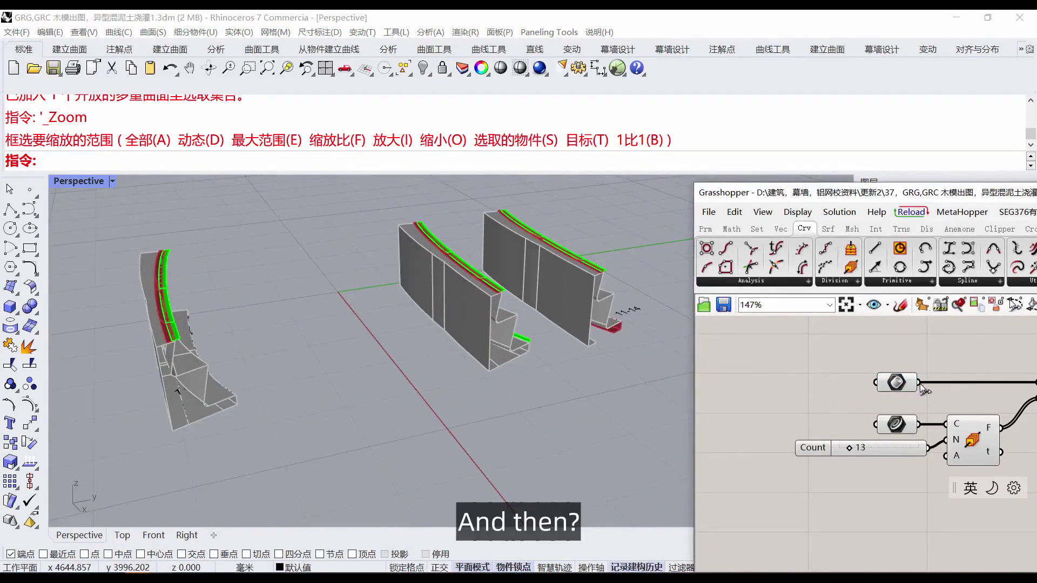
left_click_drag(829, 195, 637, 139)
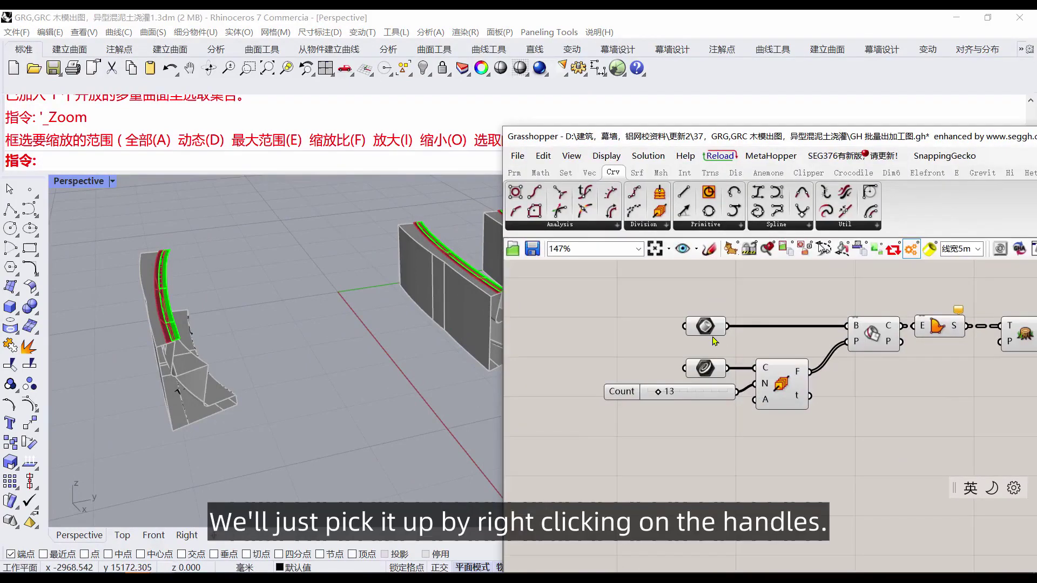
left_click(707, 327)
right_click(707, 328)
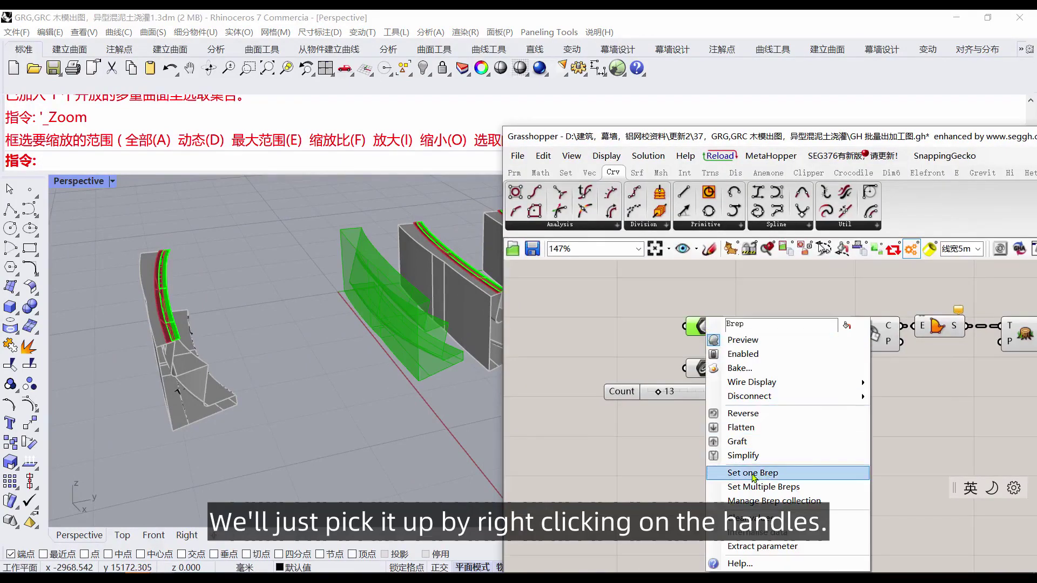
left_click(294, 383)
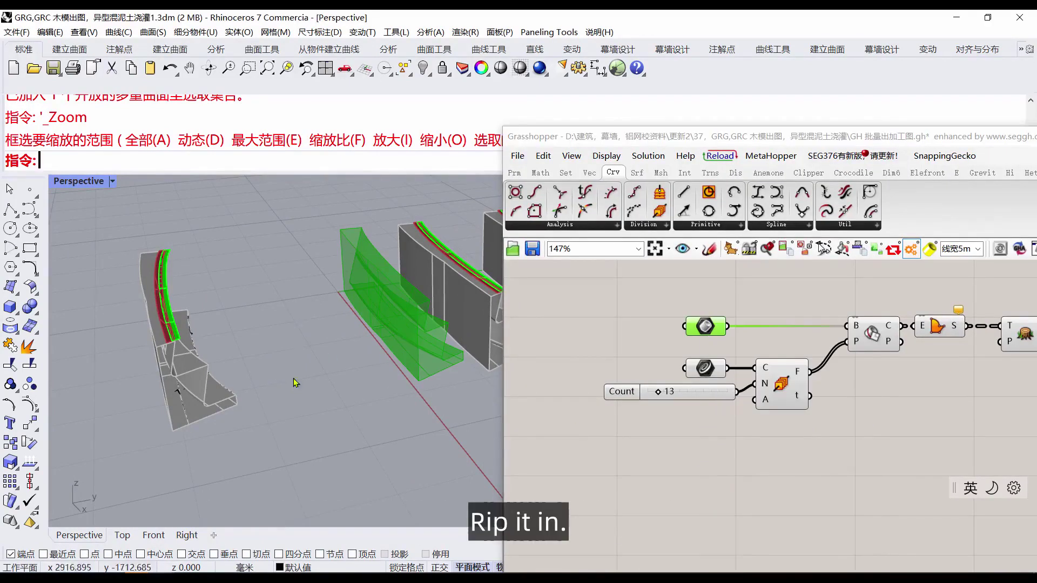
left_click(636, 350)
right_click_drag(461, 371, 365, 382)
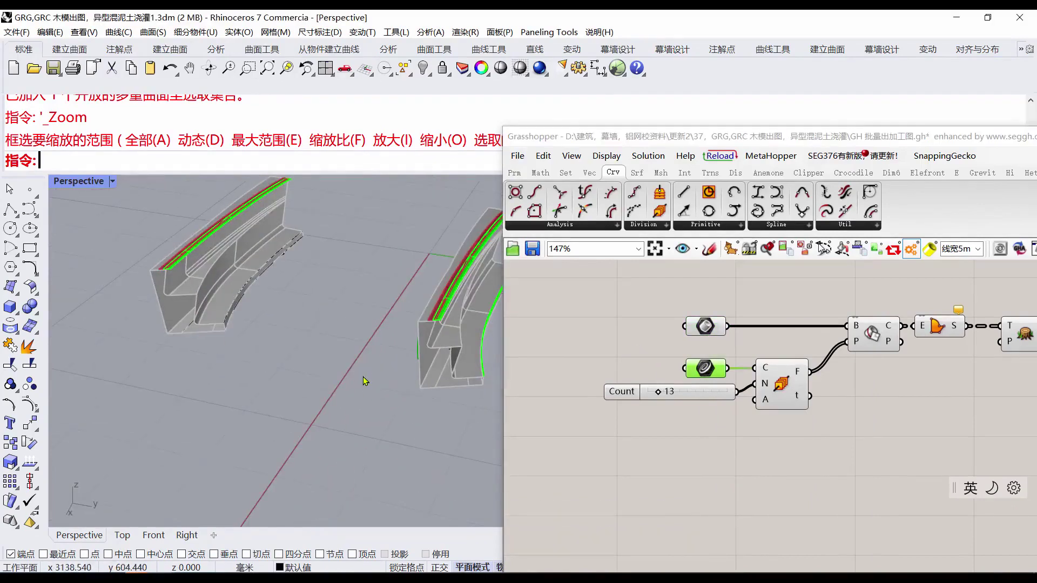
left_click(705, 327)
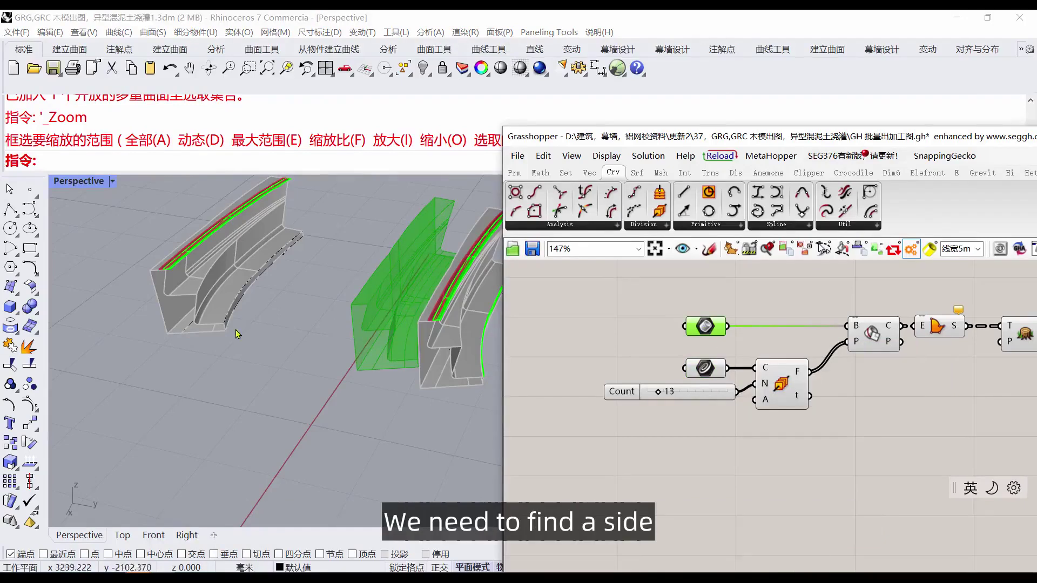
Examine the mould segment's side edges to find the shortest one suitable as the division curve.
scroll(392, 385, "down", 3)
scroll(391, 386, "up", 8)
right_click_drag(391, 385, 227, 351)
scroll(302, 321, "up", 7)
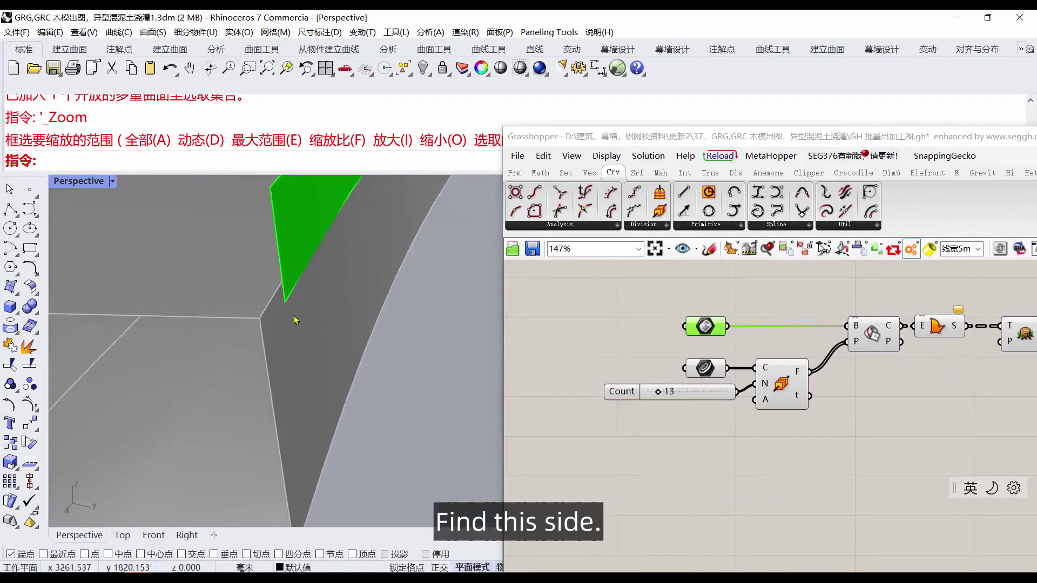
left_click(268, 313)
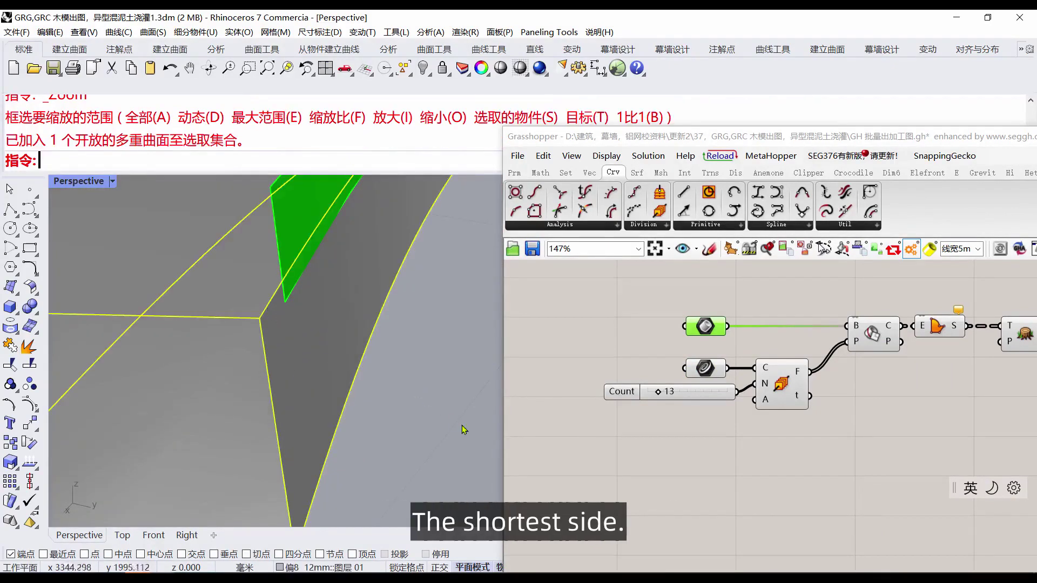
scroll(353, 423, "down", 10)
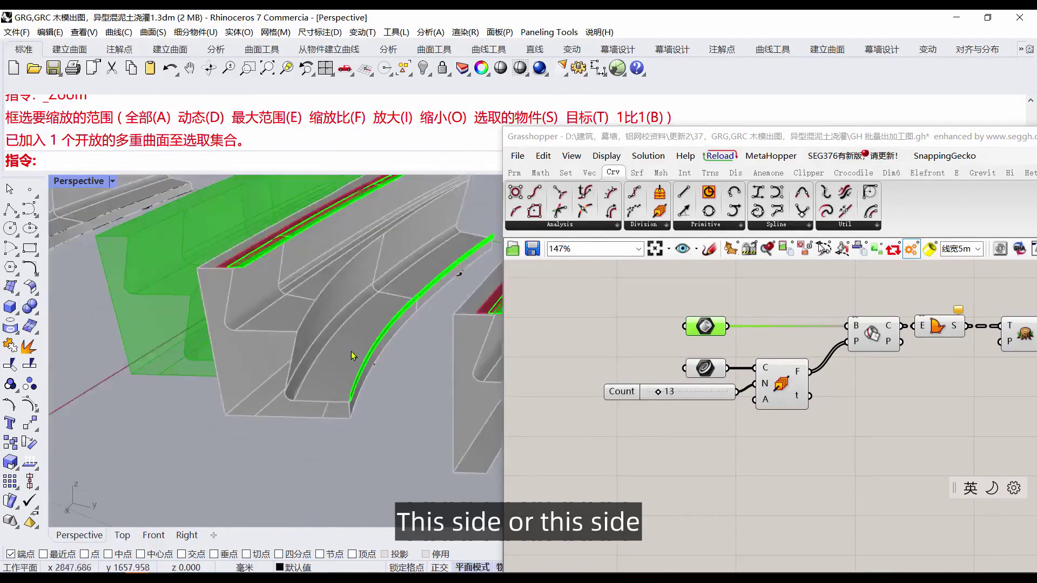
Inspect how the Perp Frames planes divide the referenced curve and cross the mould Brep.
left_click(704, 369)
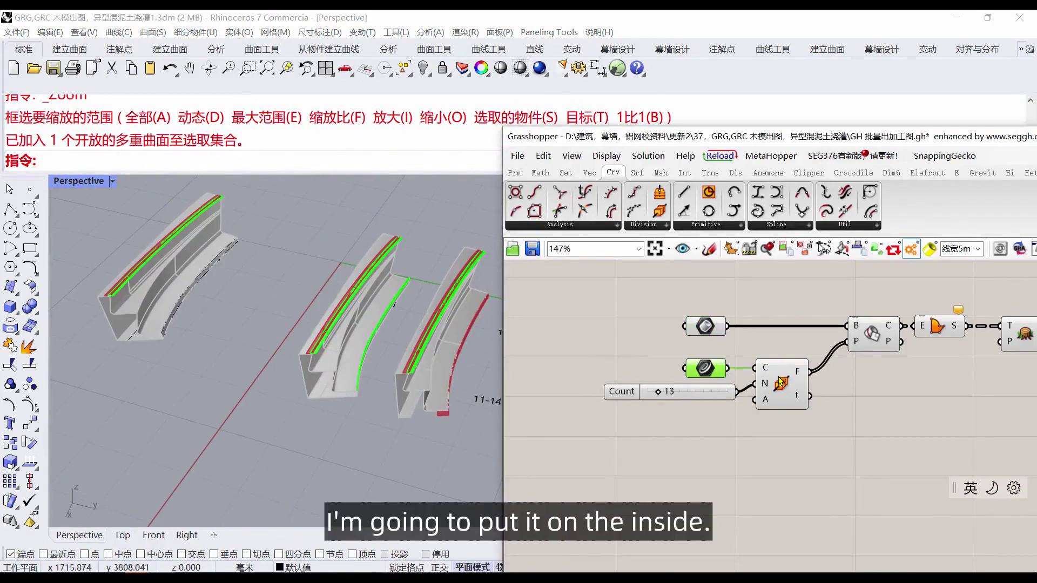
scroll(297, 368, "up", 8)
right_click_drag(302, 368, 376, 361)
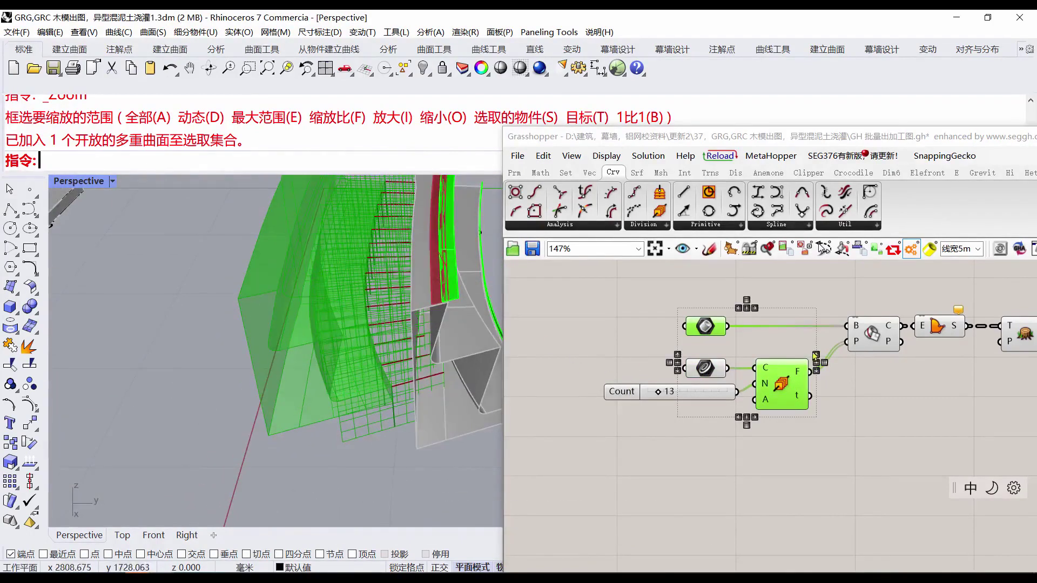
scroll(583, 401, "up", 4)
right_click_drag(352, 376, 314, 443)
right_click_drag(359, 371, 390, 382)
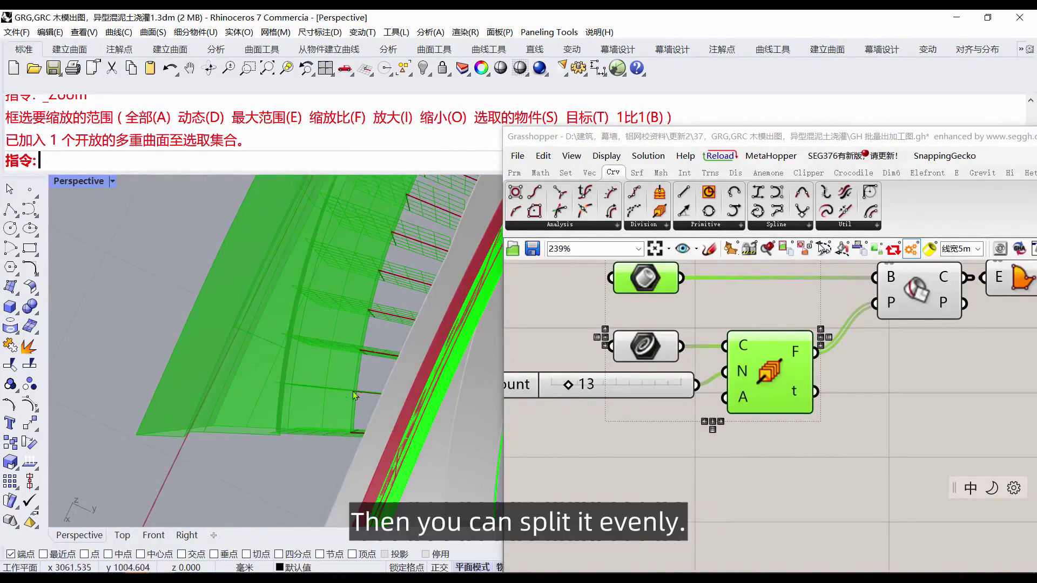
right_click_drag(337, 412, 264, 412)
scroll(341, 324, "up", 4)
mouse_move(340, 324)
right_mouse_down()
mouse_move(327, 260)
mouse_move(376, 266)
mouse_move(351, 348)
mouse_move(345, 330)
right_mouse_up()
scroll(352, 340, "down", 3)
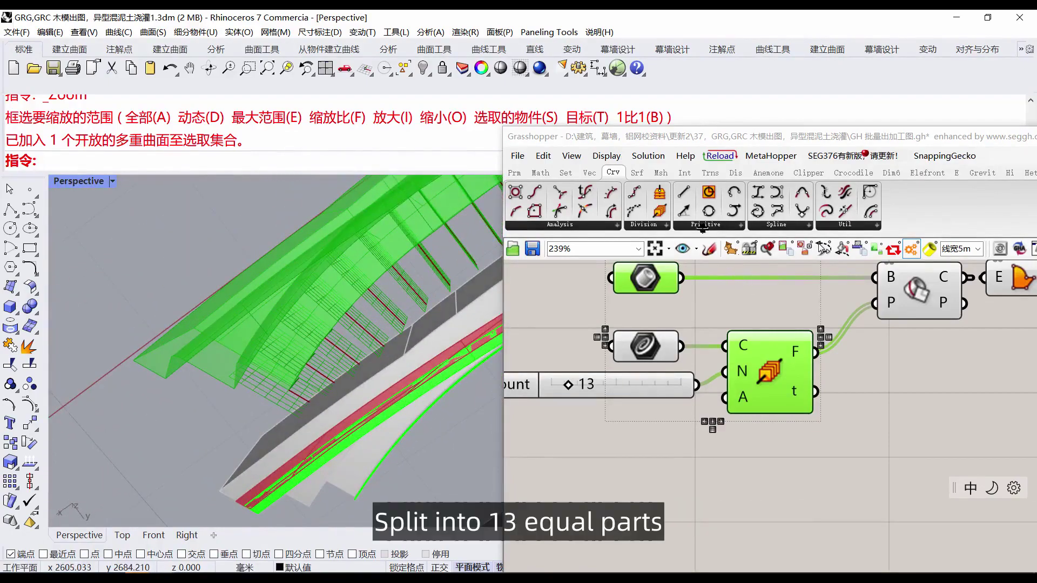
Add a Divide Distance component below Perp Frames and connect the Curve parameter to its C input.
left_click(648, 174)
left_click(659, 174)
left_click(679, 174)
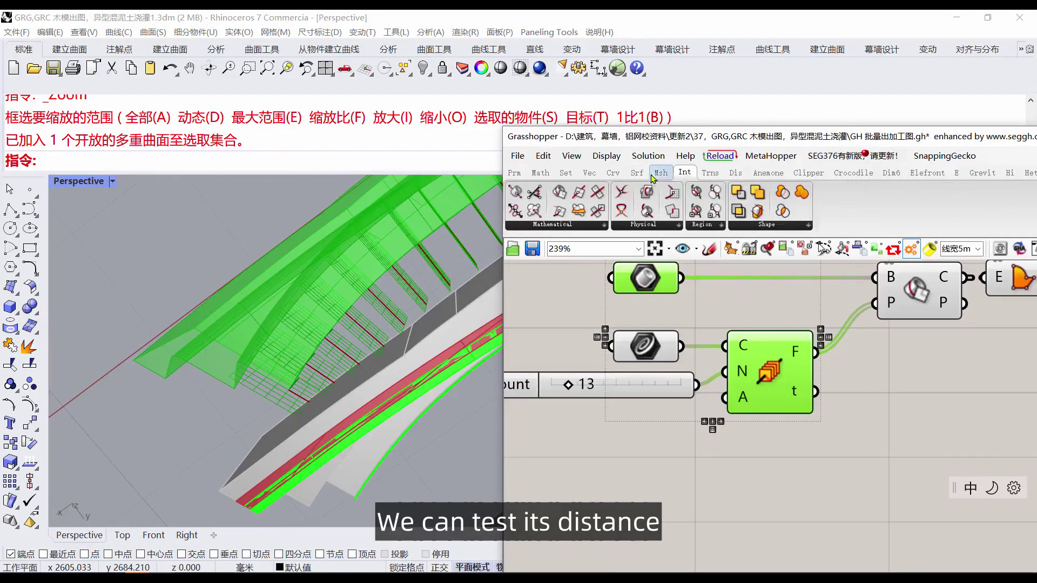
left_click(638, 176)
left_click(616, 177)
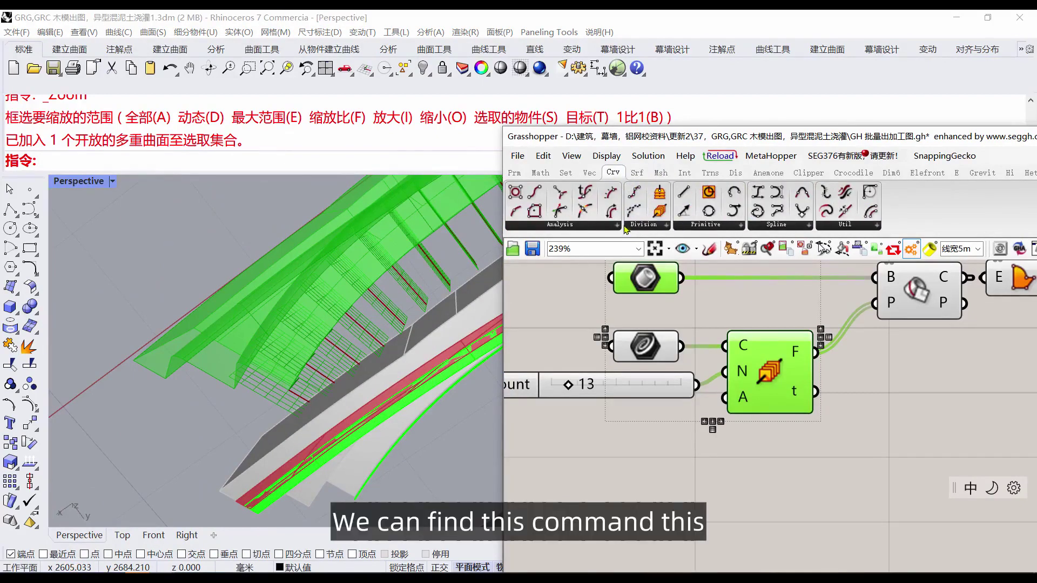
left_click(702, 225)
left_click(648, 224)
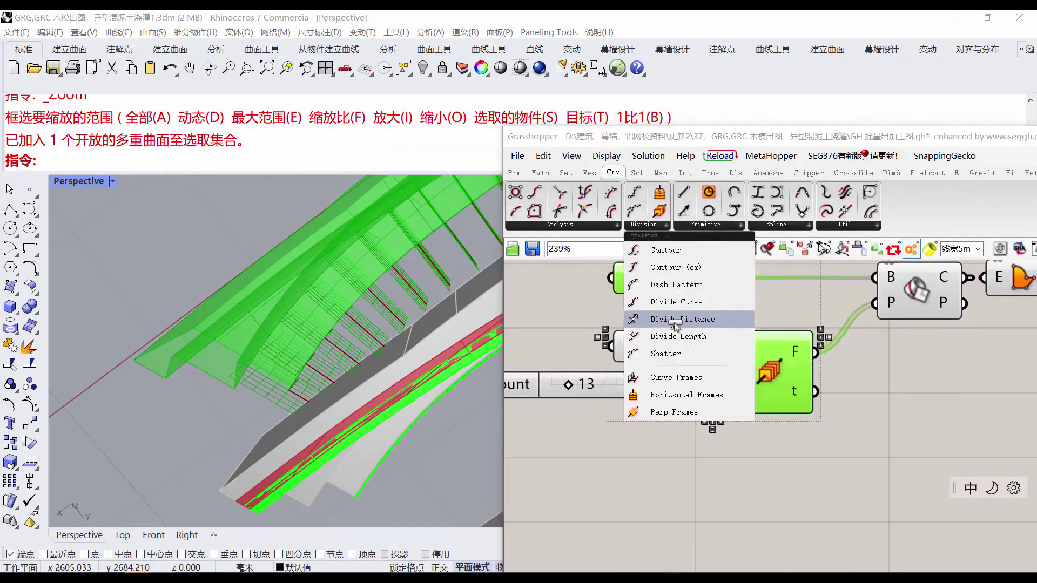
left_click_drag(675, 323, 730, 496)
right_click_drag(641, 488, 701, 426)
right_click_drag(378, 397, 392, 366)
scroll(689, 387, "down", 4)
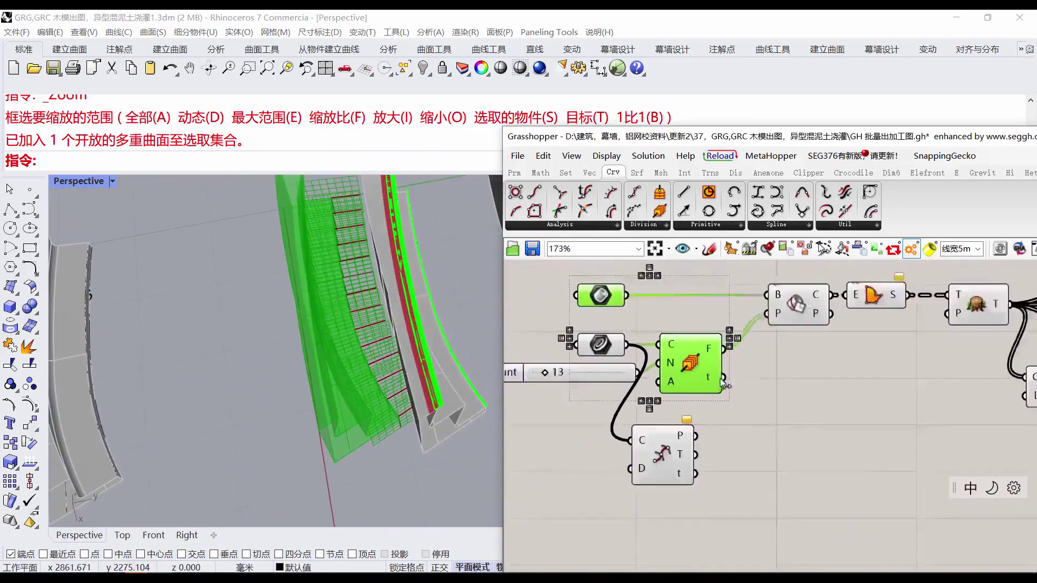
Delete the Divide Distance component and check the curve referenced by the Curve parameter.
left_click_drag(677, 450, 681, 450)
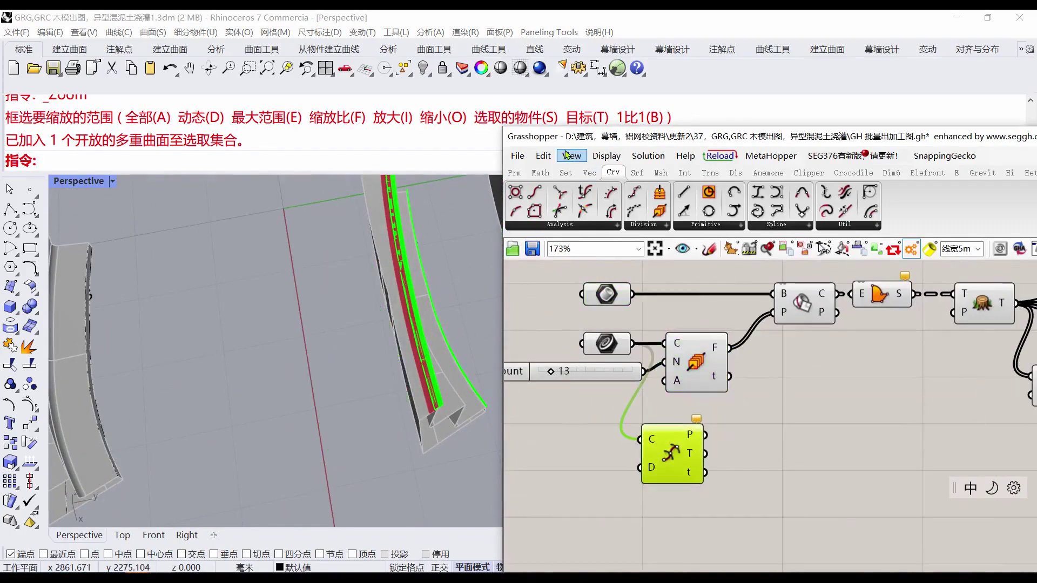
left_click(543, 156)
left_click(620, 356)
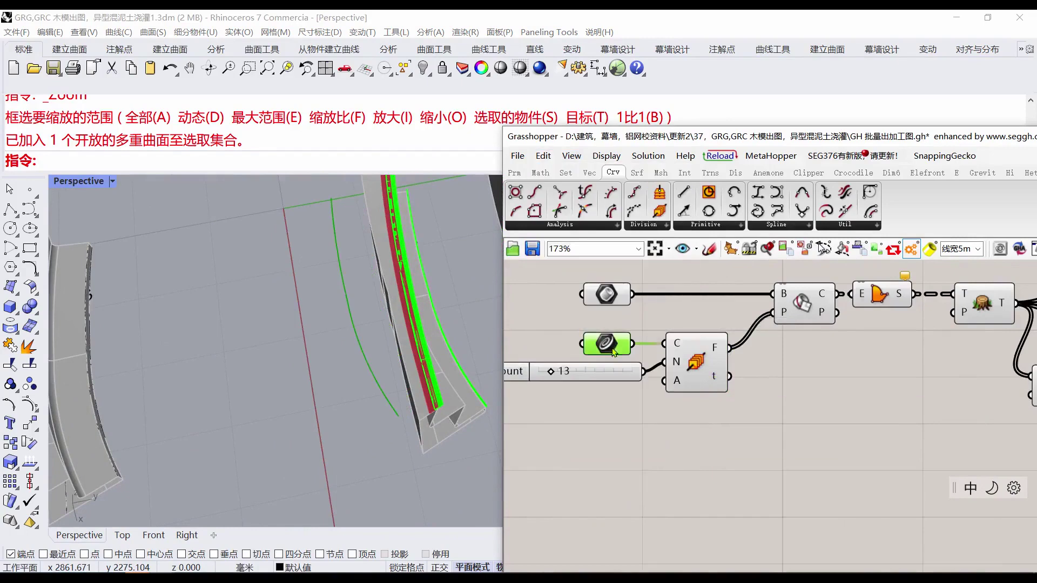
scroll(391, 393, "up", 2)
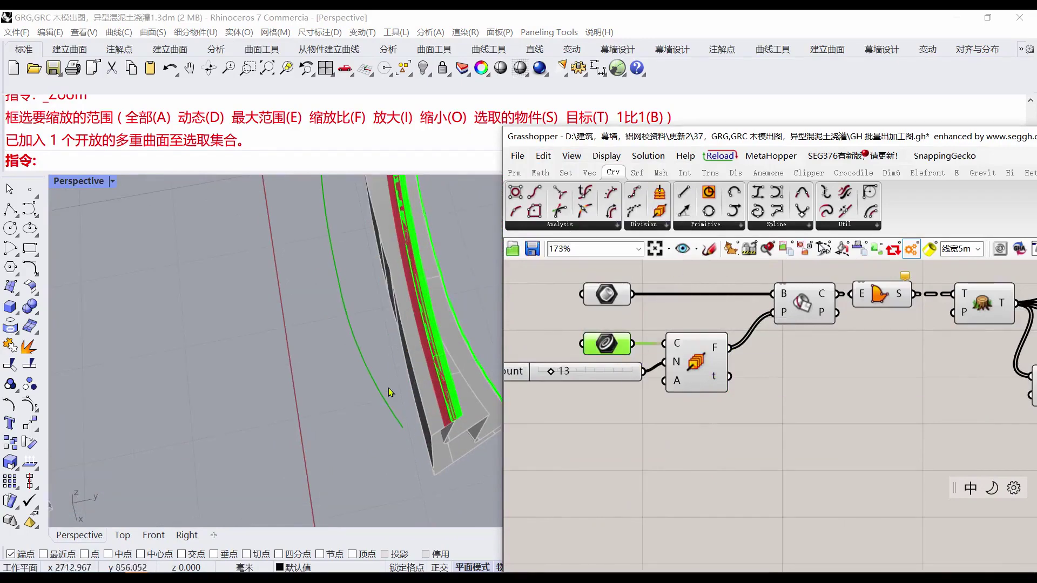
scroll(396, 409, "down", 1)
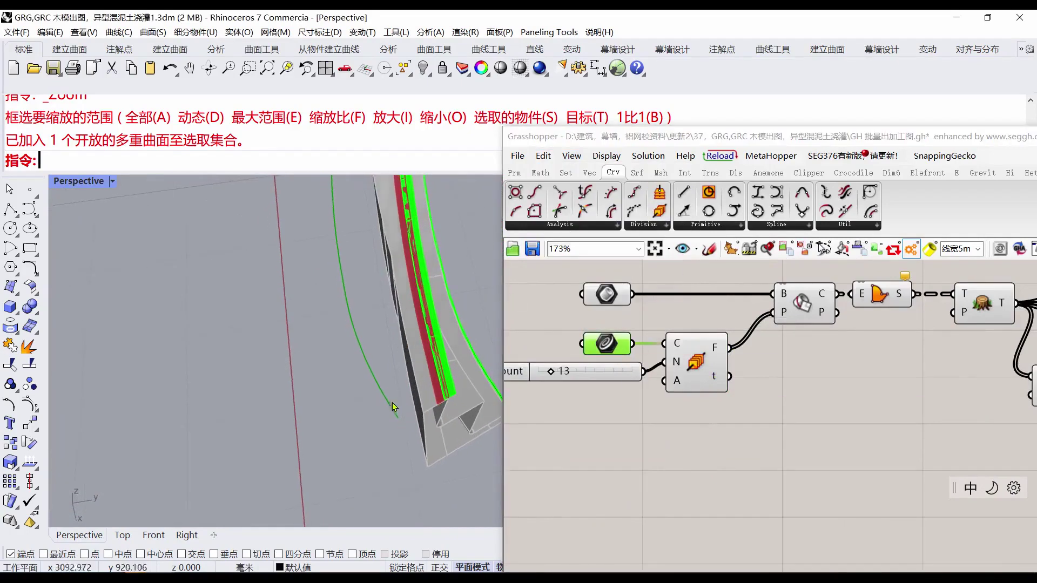
Add a Divide Curve component fed by the Curve parameter, set its count to 13 with a slider, and preview its division points.
left_click_drag(635, 192, 653, 459)
left_click_drag(635, 369, 466, 427)
type("13")
key("Return")
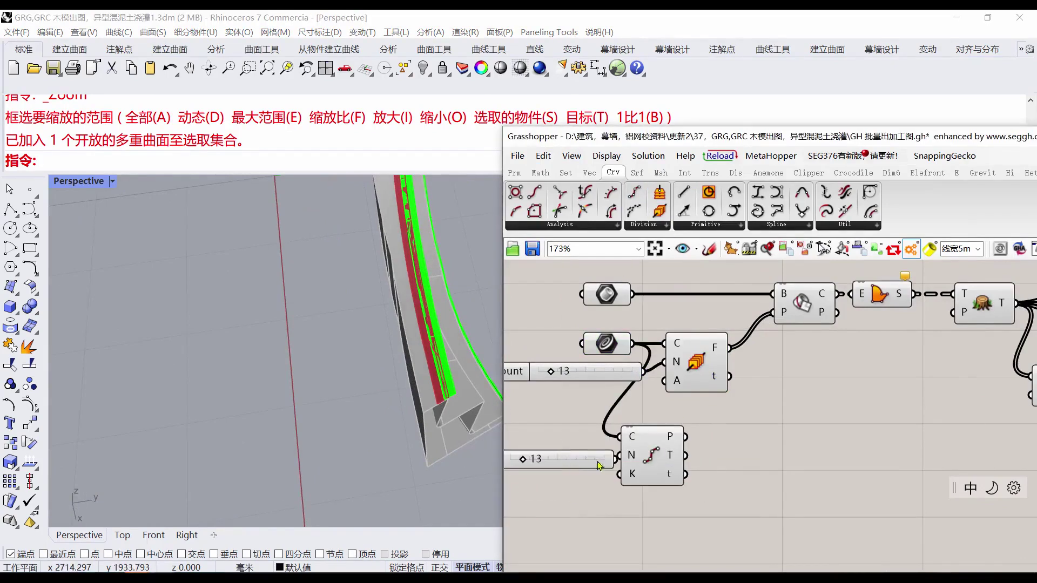
left_click_drag(594, 467, 583, 465)
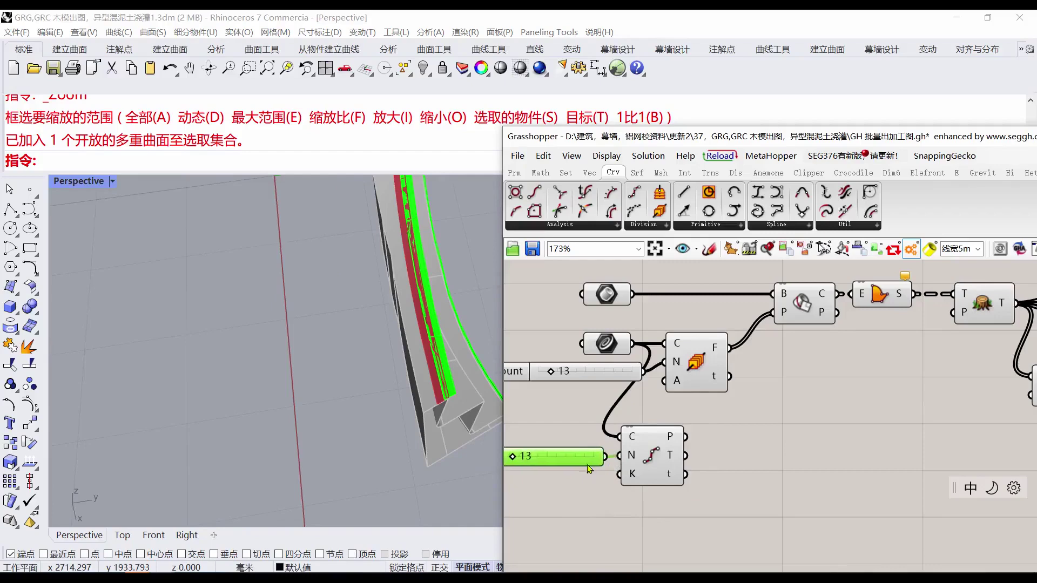
left_click(648, 466)
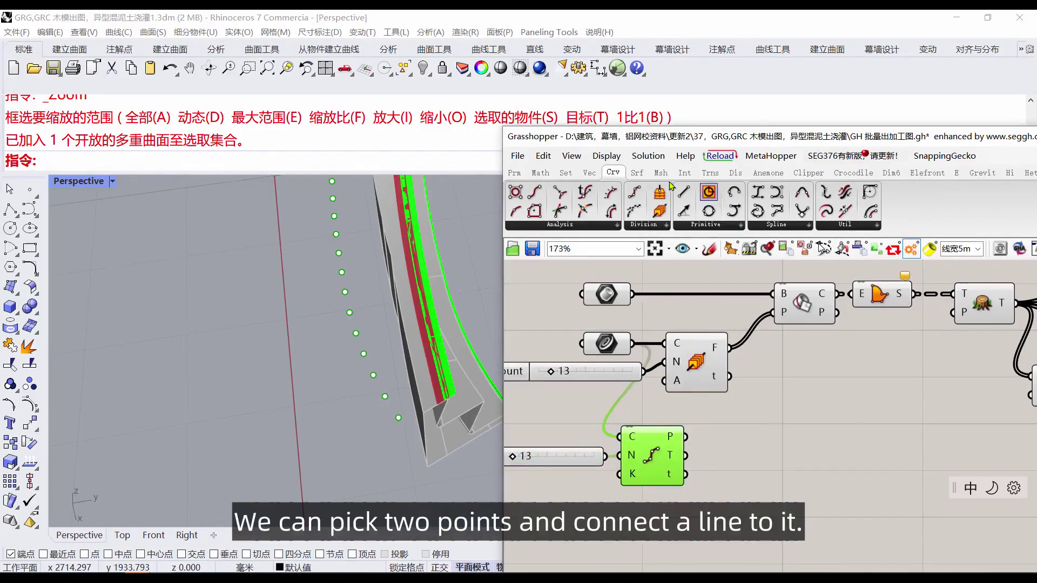
Add a List Item component fed by the Divide Curve points and give it an extra +1 output.
left_click(565, 173)
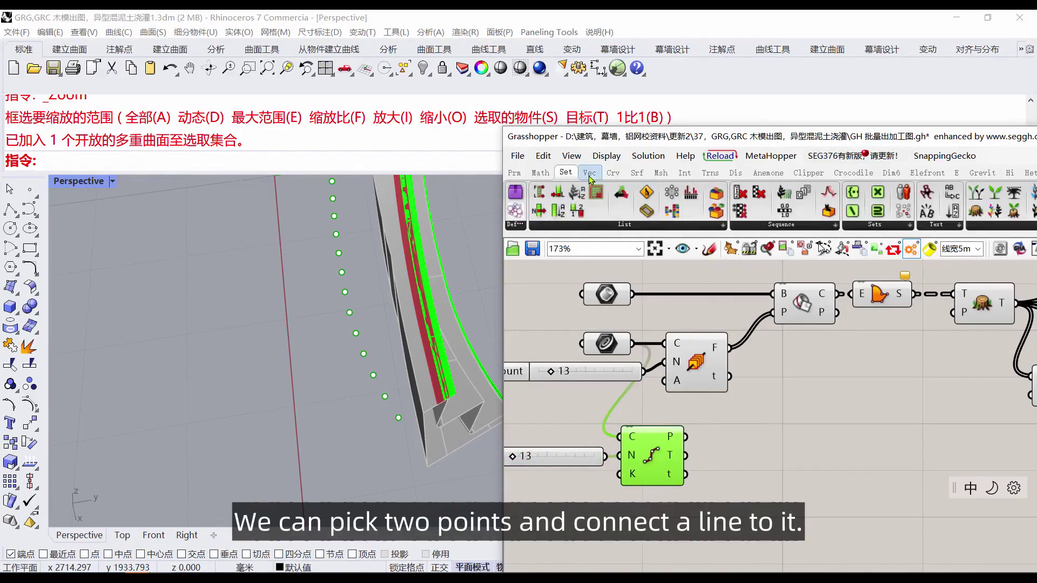
mouse_move(591, 178)
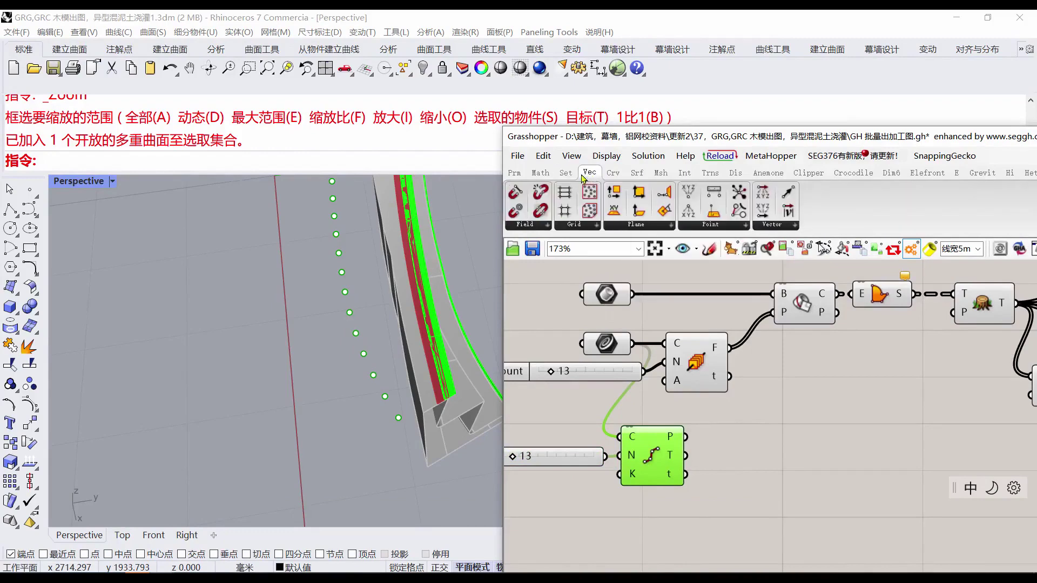
left_click_drag(544, 218, 718, 456)
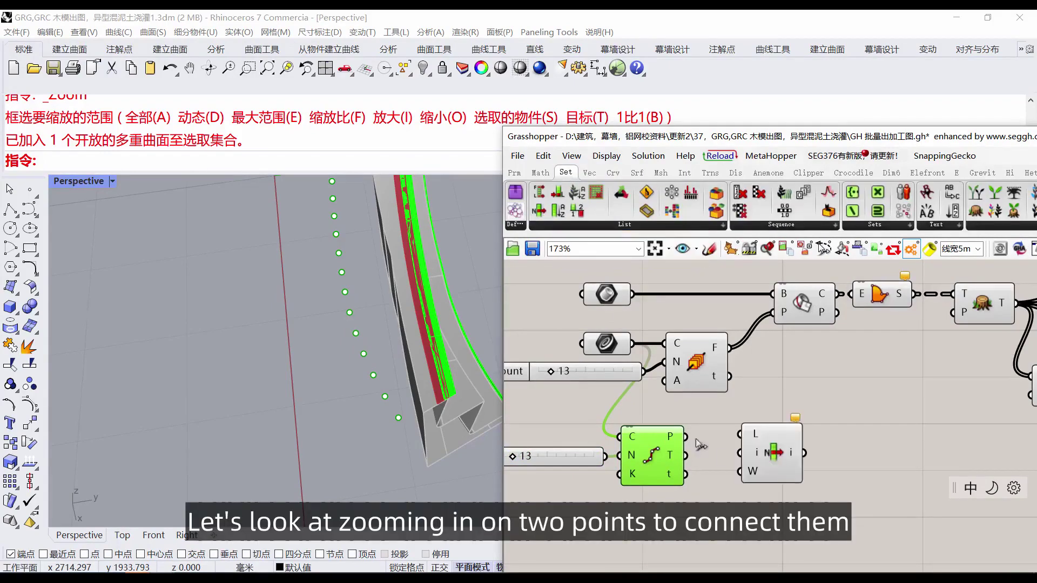
scroll(665, 432, "up", 1)
scroll(647, 429, "down", 1)
Connect the two List Item points with a Line component and show the line's output in a Panel.
left_click(593, 176)
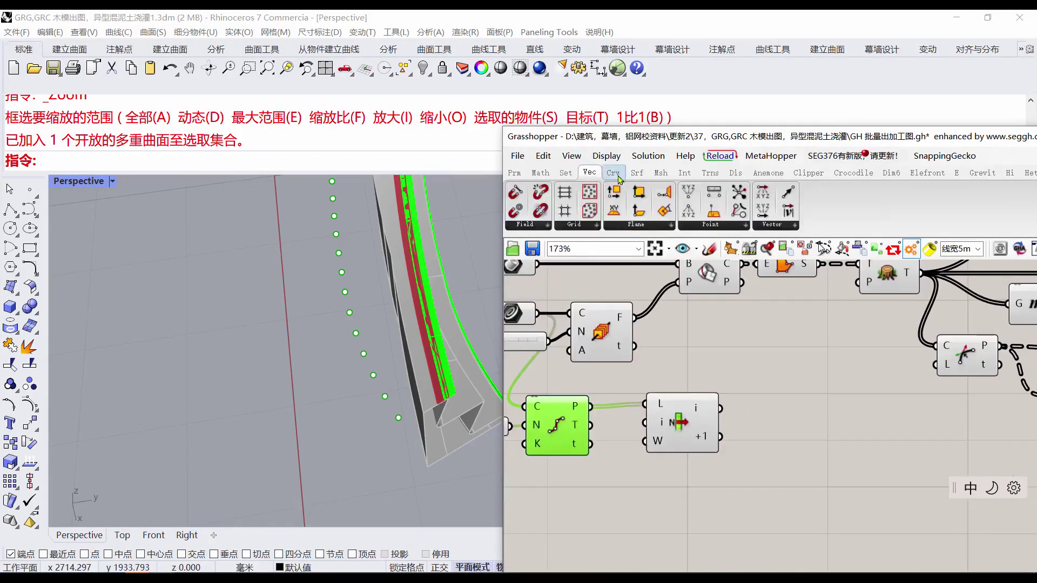
left_click(614, 174)
left_click_drag(684, 191, 754, 434)
left_click(516, 173)
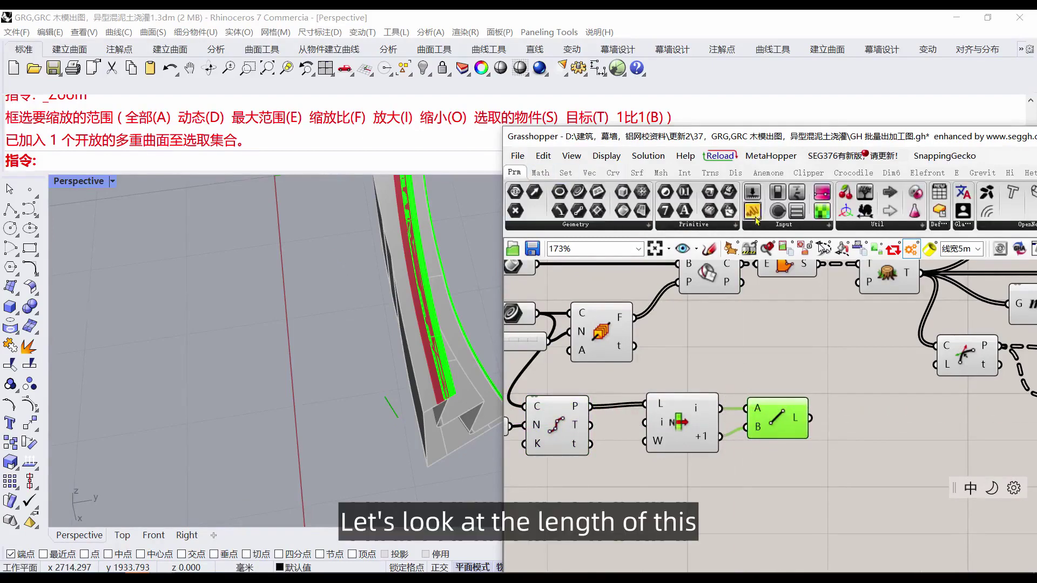
left_click_drag(752, 211, 905, 454)
left_click_drag(811, 420, 849, 462)
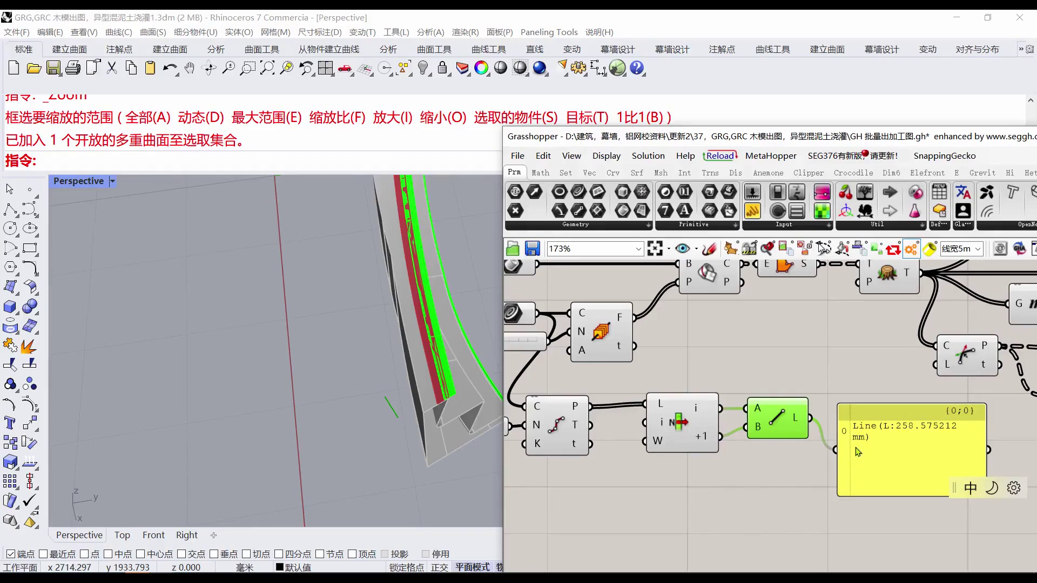
right_click_drag(856, 451, 776, 442)
Insert a curve Length component between the Line component and the Panel.
left_click(612, 173)
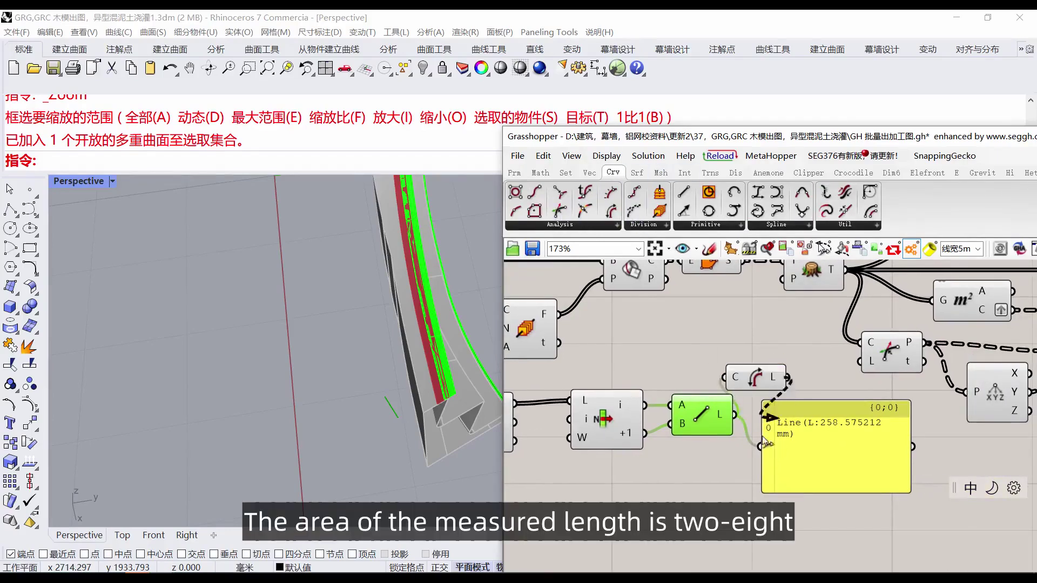
left_click_drag(767, 430, 760, 444)
left_click_drag(775, 431, 858, 431)
left_click_drag(758, 379, 773, 417)
Set the Divide Curve count slider to 10 to test the spacing between neighbouring division points.
scroll(918, 426, "down", 2)
right_click_drag(542, 430, 589, 414)
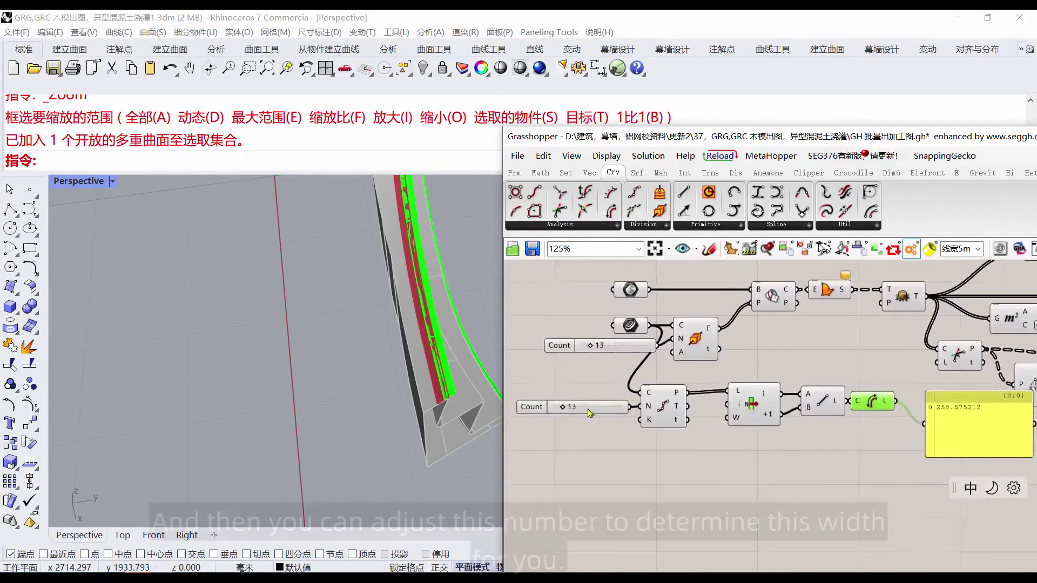
scroll(586, 410, "up", 2)
left_click_drag(671, 133, 424, 113)
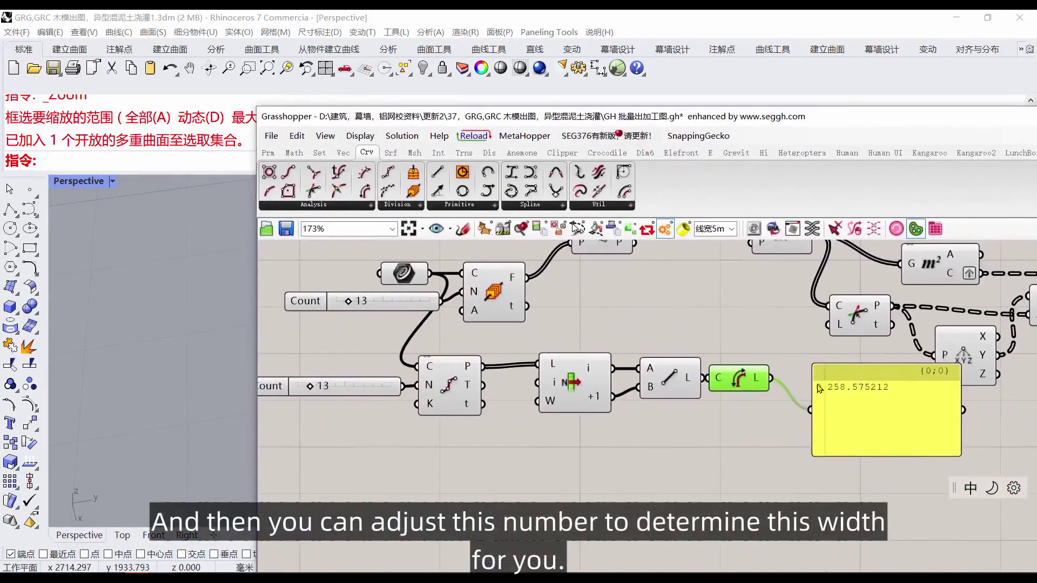
mouse_move(310, 387)
left_mouse_down()
mouse_move(331, 397)
mouse_move(310, 402)
left_mouse_up()
scroll(696, 444, "down", 3)
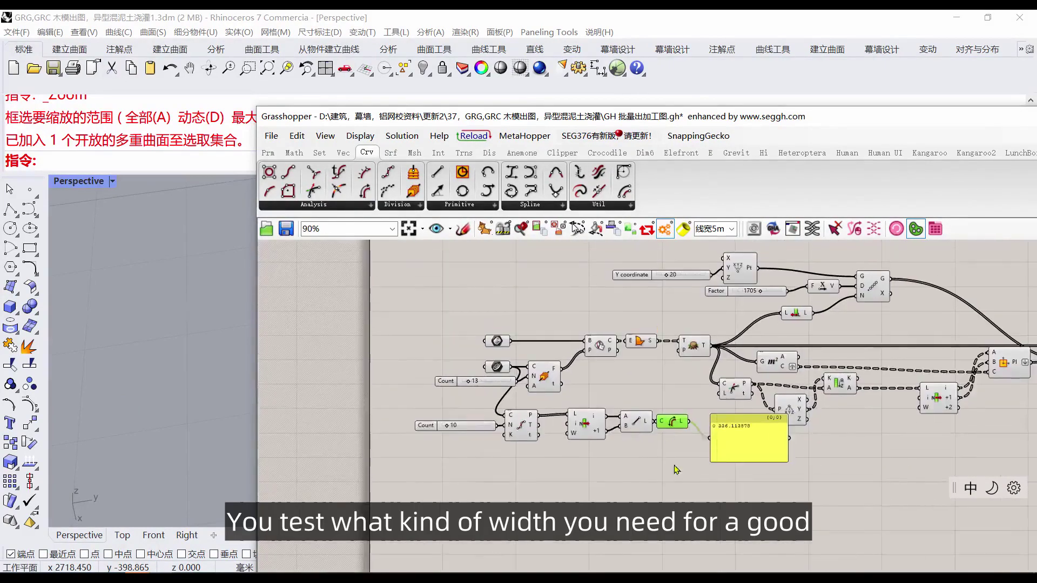
Examine the section curves that the Brep and Perp Frames planes produce in the Brep | Plane intersection component.
scroll(591, 352, "up", 3)
left_click(594, 345)
left_click_drag(439, 123, 756, 172)
scroll(330, 418, "up", 3)
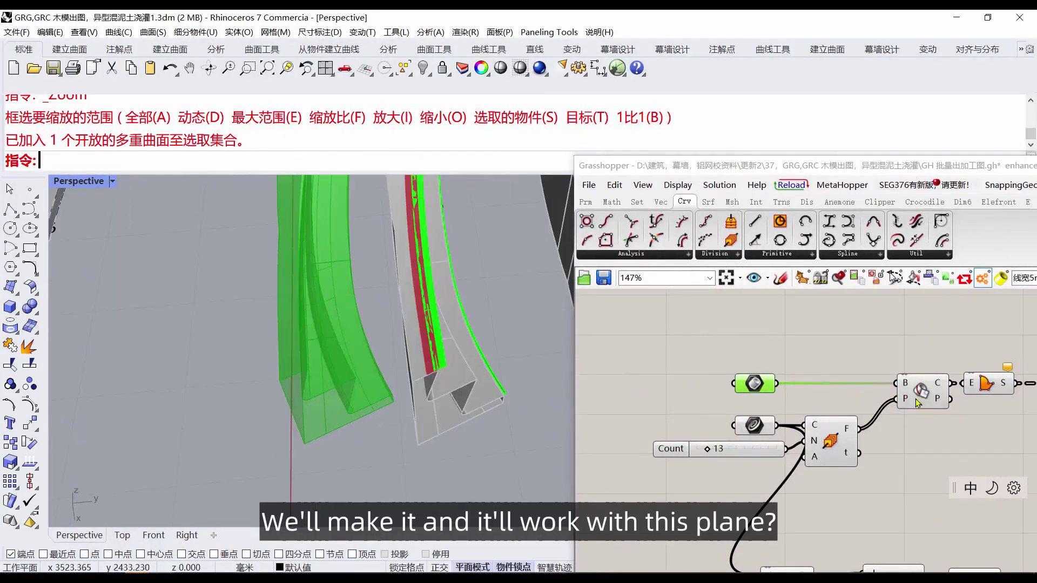
left_click(927, 397, "shift")
left_click(833, 445)
left_click(921, 381, "shift")
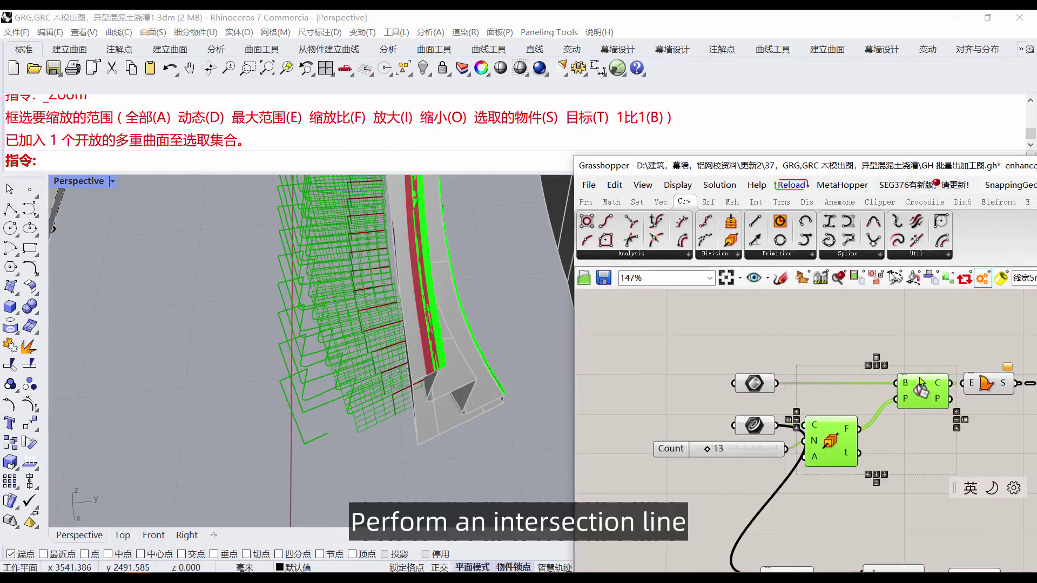
left_click(921, 392)
scroll(312, 415, "down", 4)
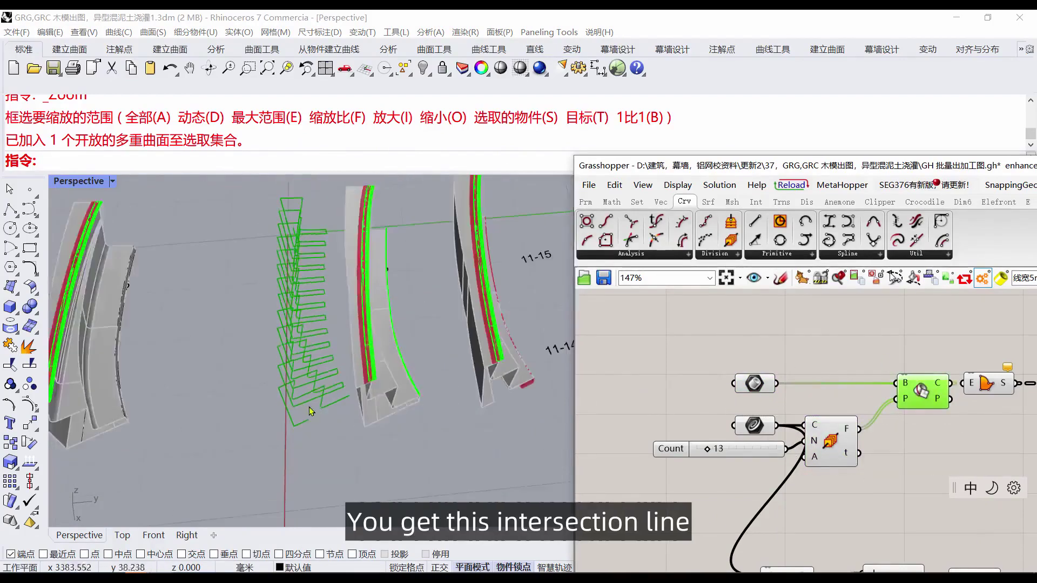
right_click_drag(311, 417, 322, 443)
scroll(322, 443, "up", 5)
Compare the mould Brep with its intersection curves and inspect the model's end for gaps in the last section.
right_click_drag(989, 387, 850, 384)
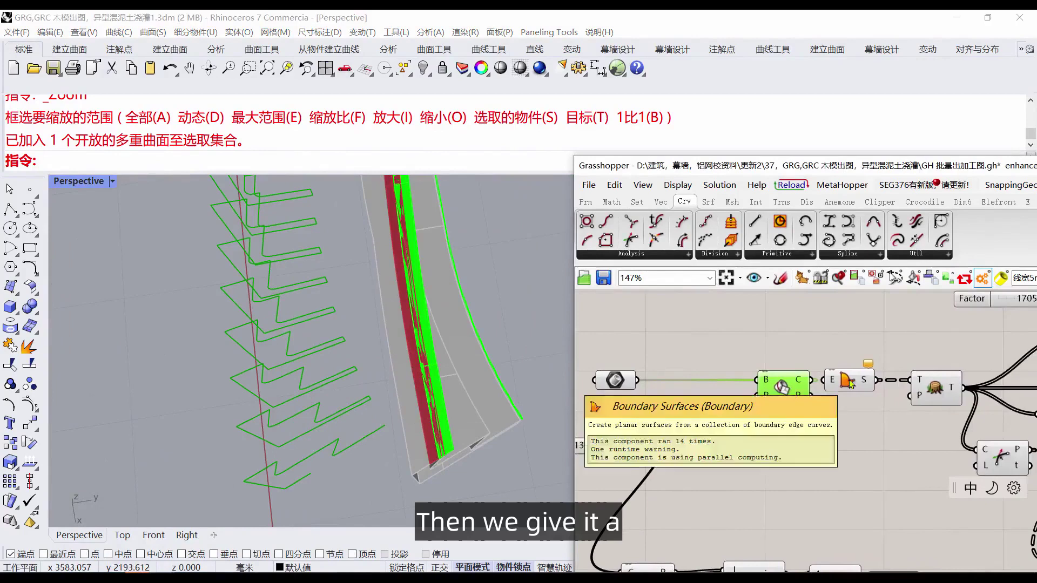
left_click(617, 382, "shift")
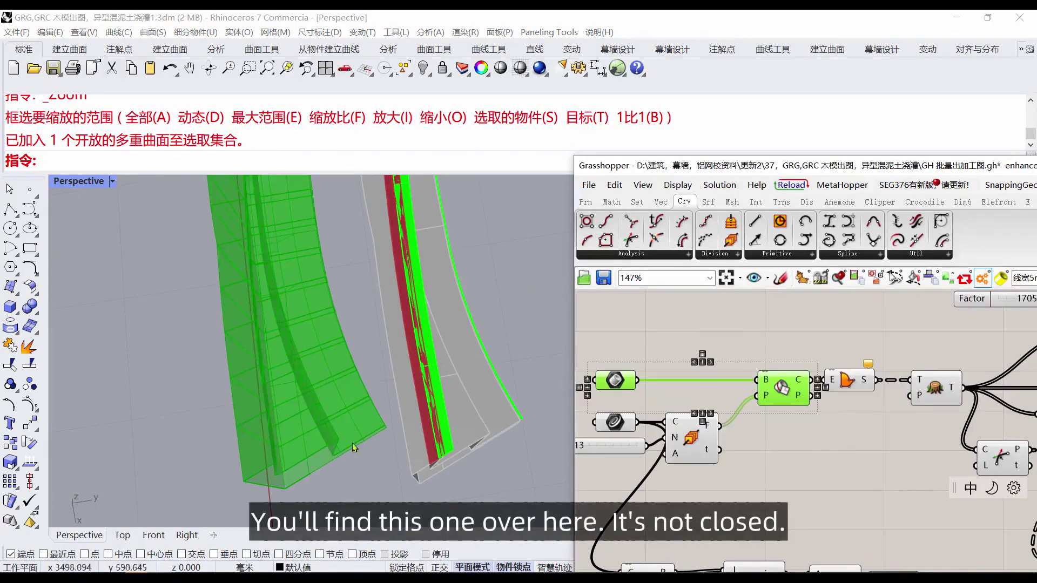
right_click_drag(299, 485, 312, 460)
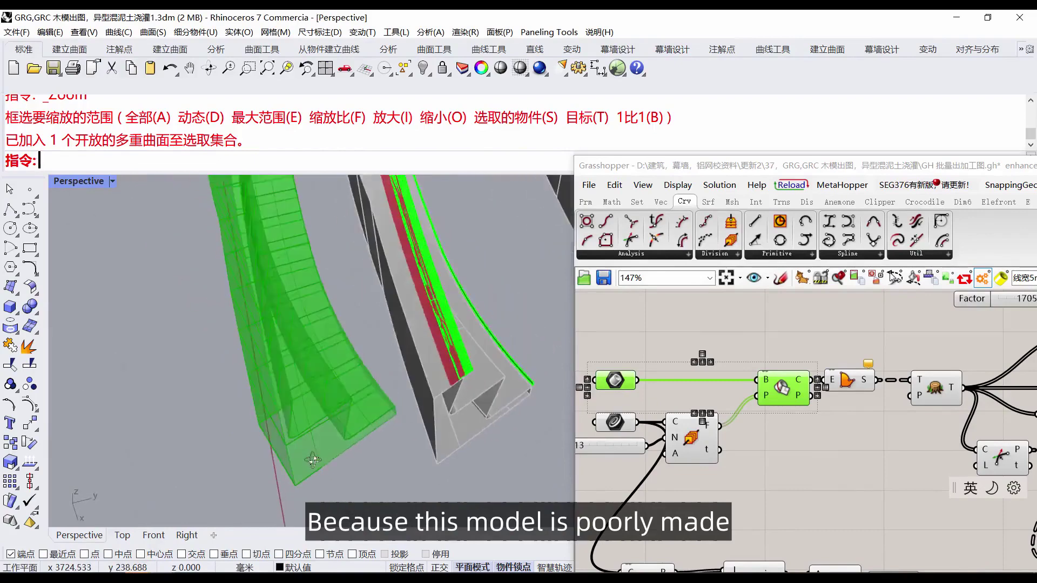
right_click_drag(380, 424, 244, 455)
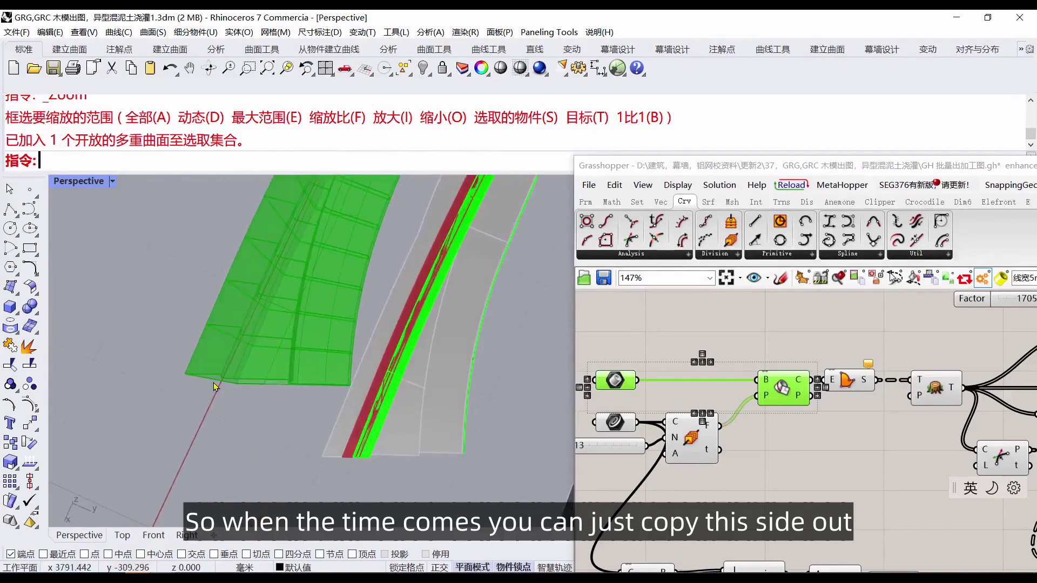
right_click_drag(319, 406, 344, 385)
Examine the planar section surfaces made by Boundary Surfaces and the components that process them downstream.
right_click_drag(833, 387, 740, 401)
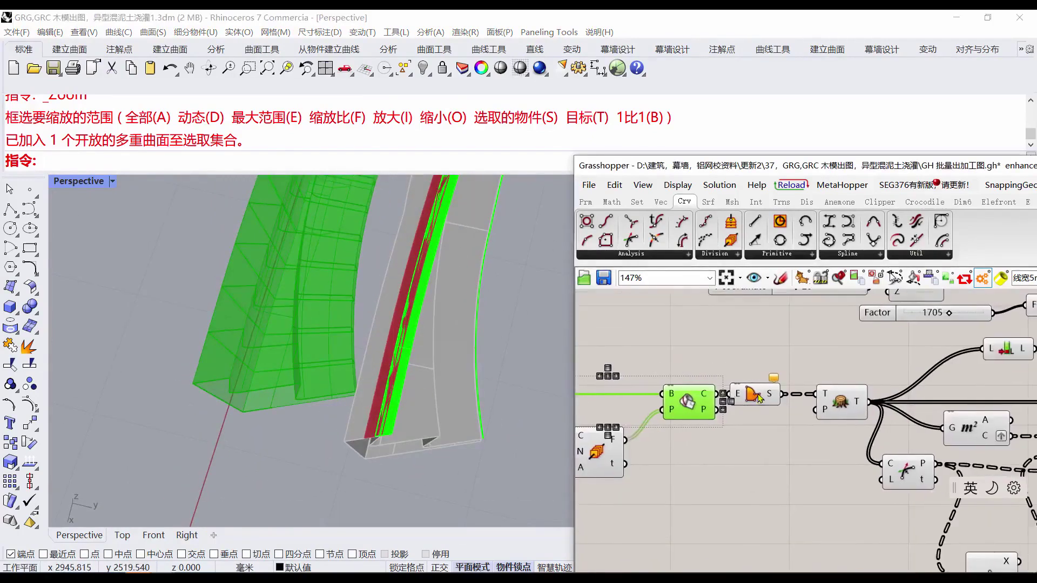
left_click(756, 397)
scroll(341, 438, "down", 6)
right_click_drag(291, 332, 280, 324)
scroll(278, 320, "up", 3)
right_click_drag(695, 337, 559, 345)
left_click(714, 418)
right_click_drag(776, 486, 662, 378)
scroll(640, 402, "down", 1)
scroll(682, 385, "up", 3)
scroll(682, 385, "down", 3)
Preview the Orient component's flattened ribs and place points at the first rib's two base corners and near its centre.
right_click_drag(993, 349, 688, 391)
left_click(887, 384)
scroll(398, 324, "down", 7)
scroll(349, 428, "up", 10)
right_click_drag(398, 324, 362, 449)
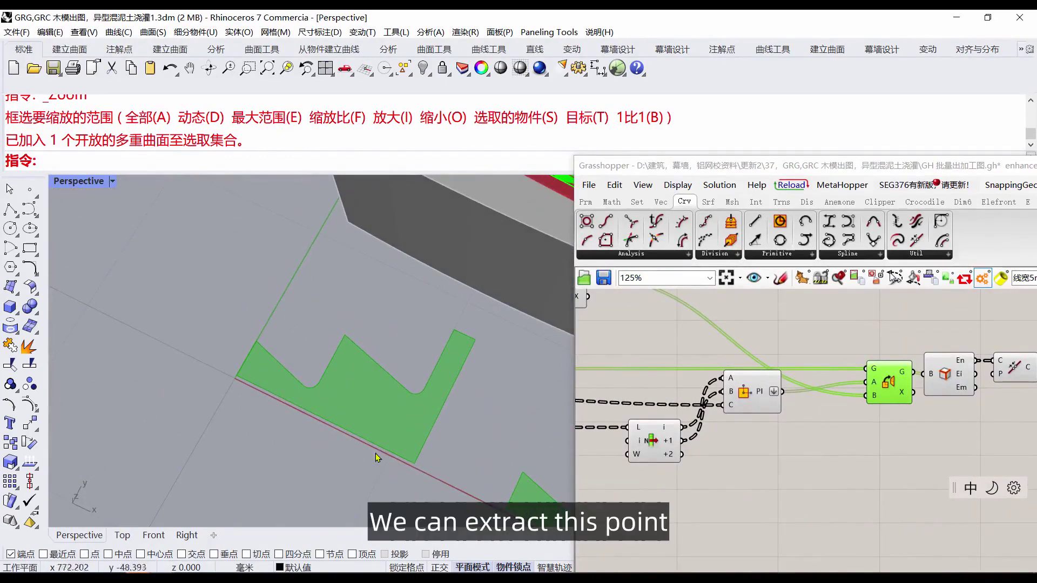
left_click(29, 190)
left_click(416, 463)
right_click(414, 462)
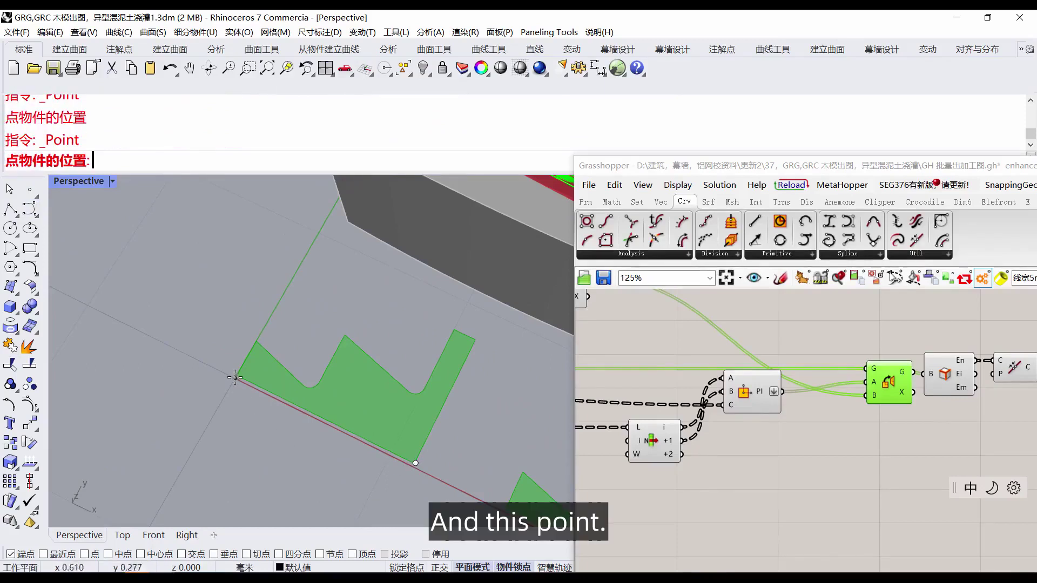
left_click(235, 378)
right_click(406, 417)
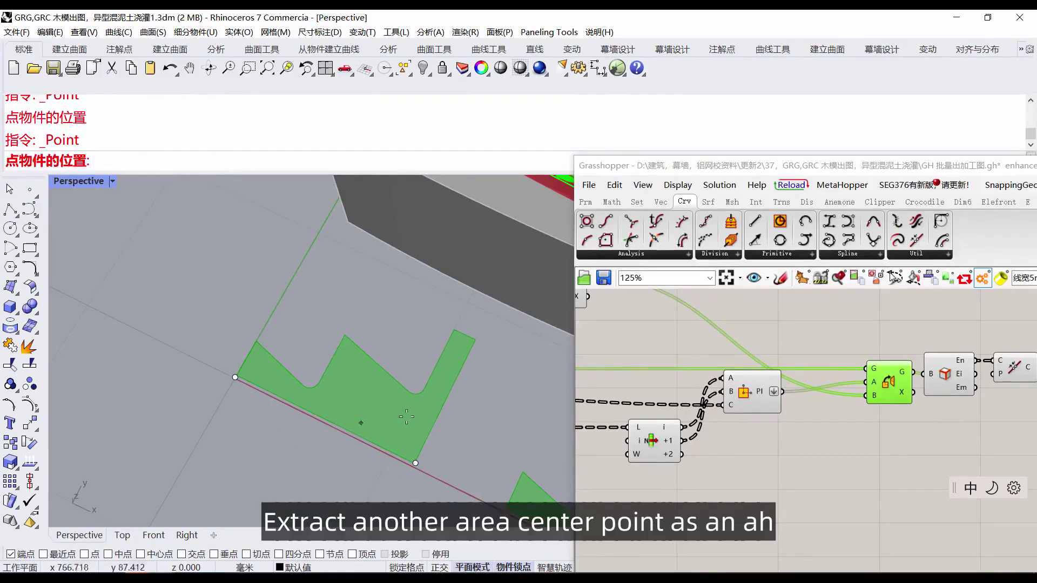
left_click(359, 395)
Examine the rib corner points from the Discontinuity component and how their Y coordinates feed the Sort List component.
right_click_drag(801, 401, 972, 374)
scroll(810, 403, "down", 3)
right_click_drag(730, 417, 804, 401)
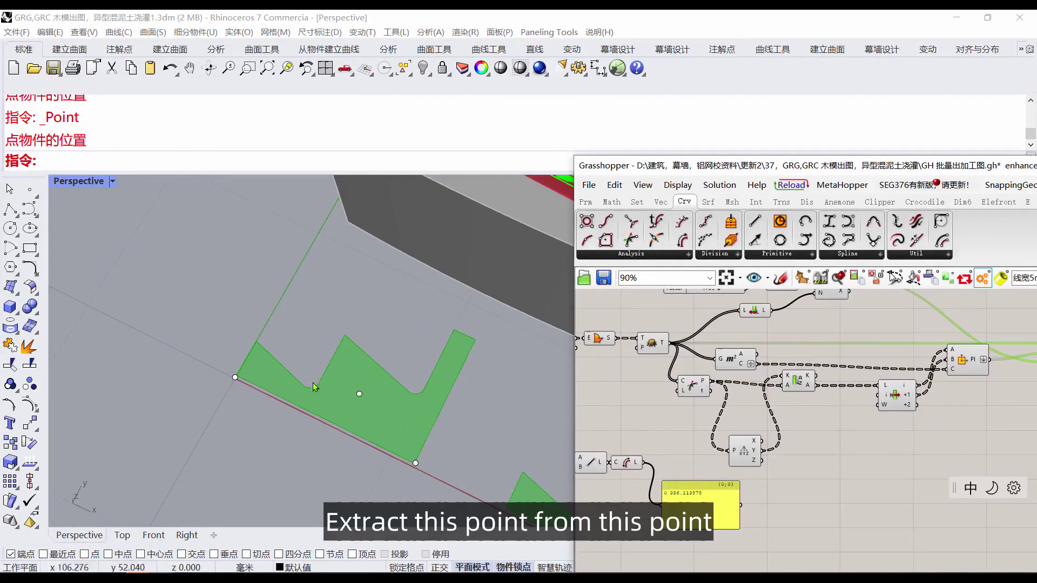
left_click(694, 388)
scroll(400, 431, "down", 4)
right_click_drag(400, 429, 399, 386)
mouse_move(454, 458)
right_mouse_down()
mouse_move(435, 460)
mouse_move(459, 455)
right_mouse_up()
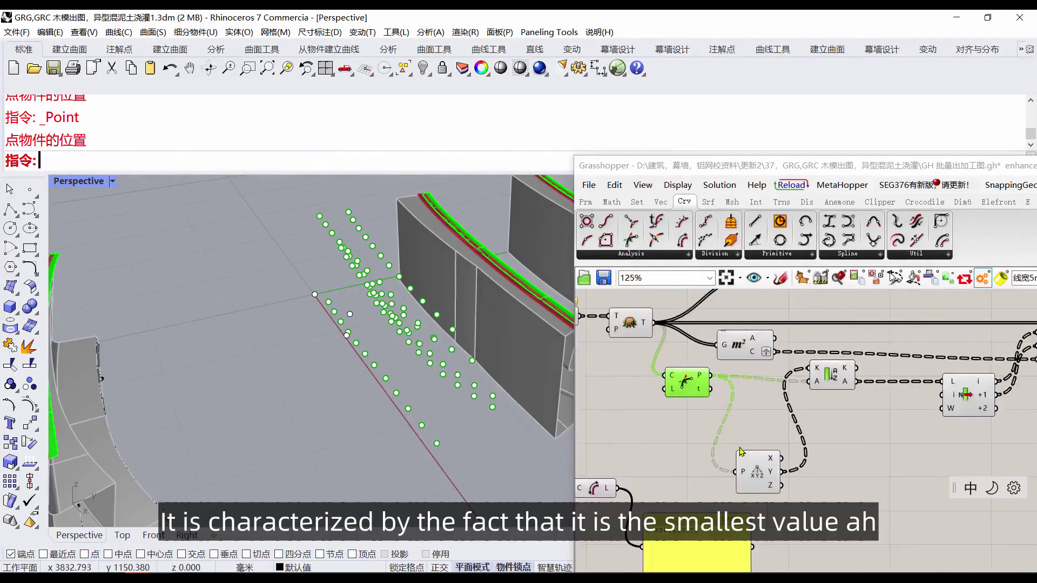
scroll(713, 443, "up", 5)
mouse_move(768, 477)
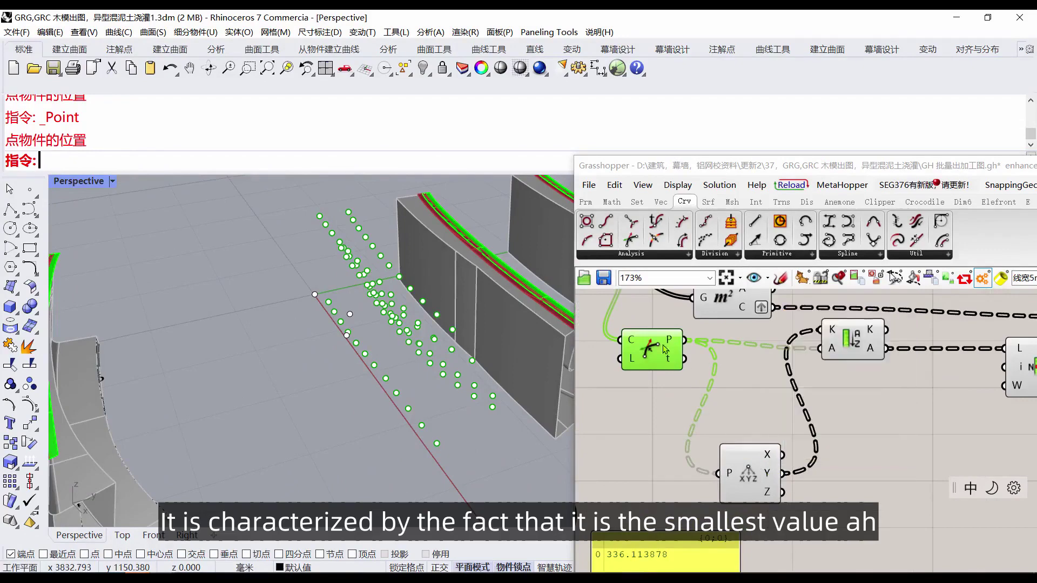
right_click_drag(798, 468, 676, 484)
Preview the rib surfaces together with their corner points and trace the sorted points through List Item to the plane component.
right_click_drag(379, 454, 398, 412)
scroll(422, 384, "down", 4)
right_click_drag(632, 390, 749, 386)
right_click_drag(581, 306, 639, 335)
left_click(632, 324)
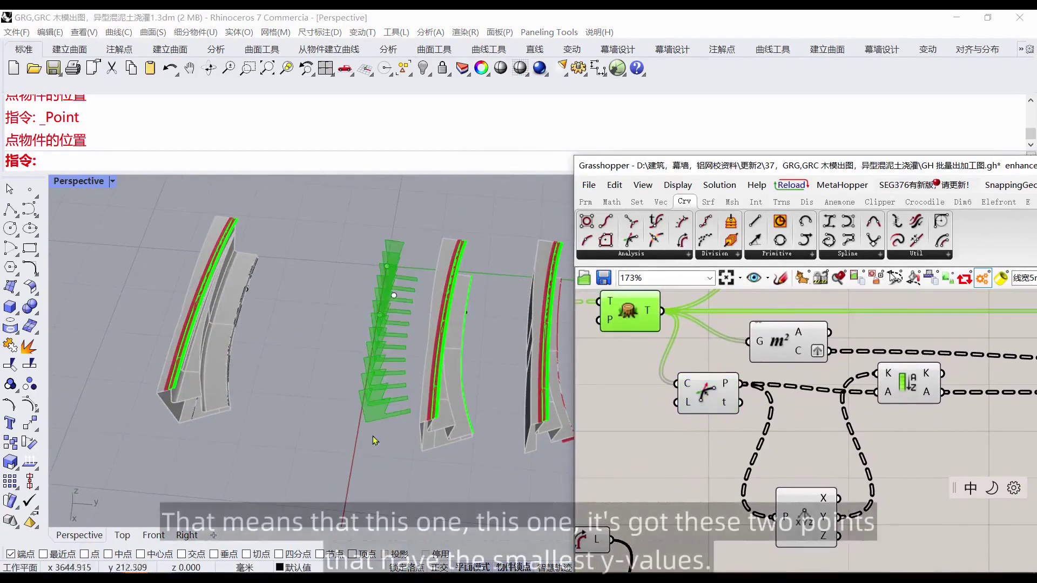
scroll(383, 383, "up", 3)
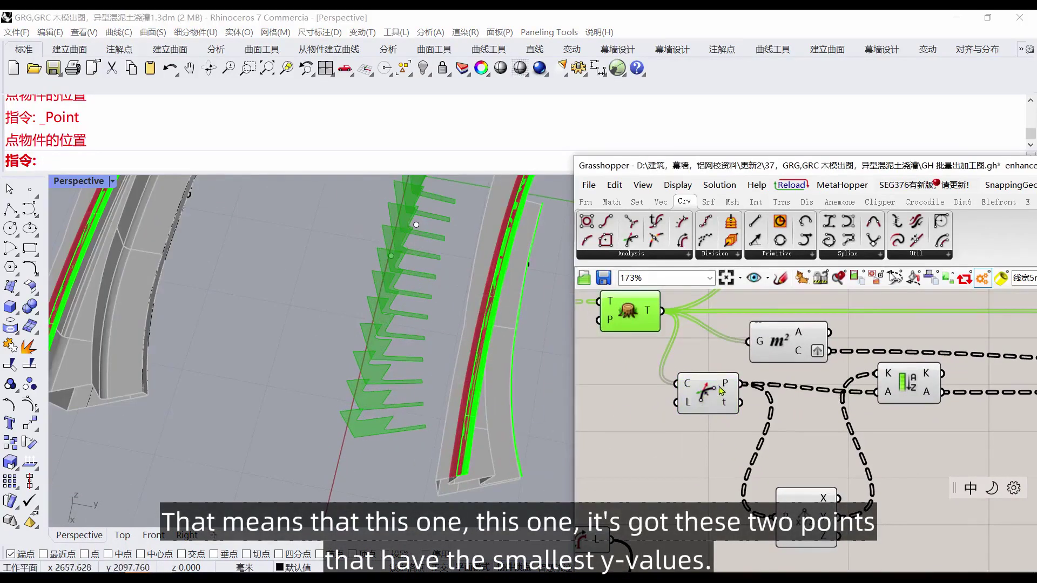
left_click(689, 399, "shift")
scroll(382, 407, "up", 3)
scroll(419, 448, "up", 2)
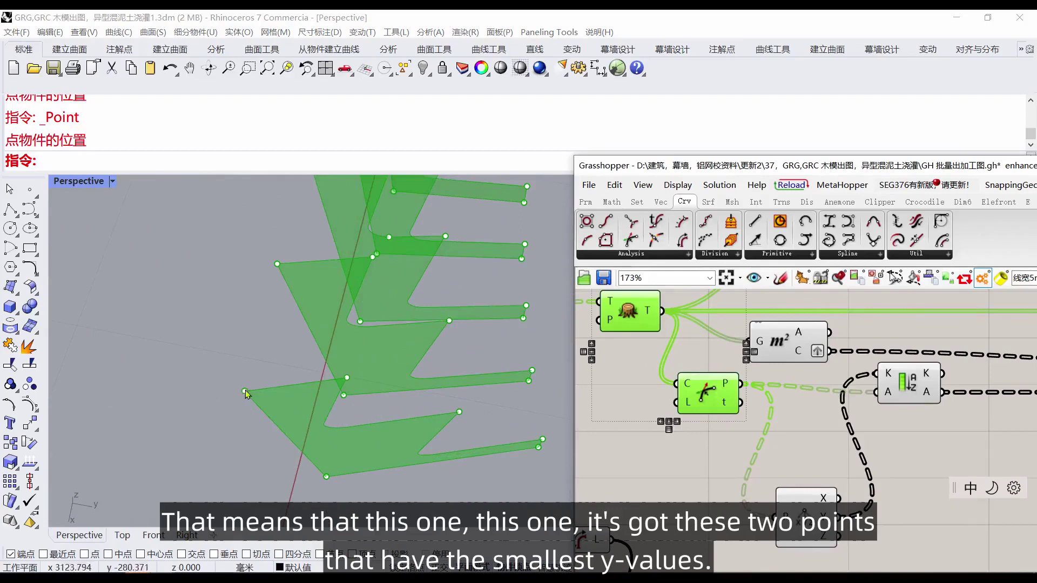
scroll(860, 400, "down", 2)
right_click_drag(860, 400, 692, 407)
scroll(900, 405, "up", 3)
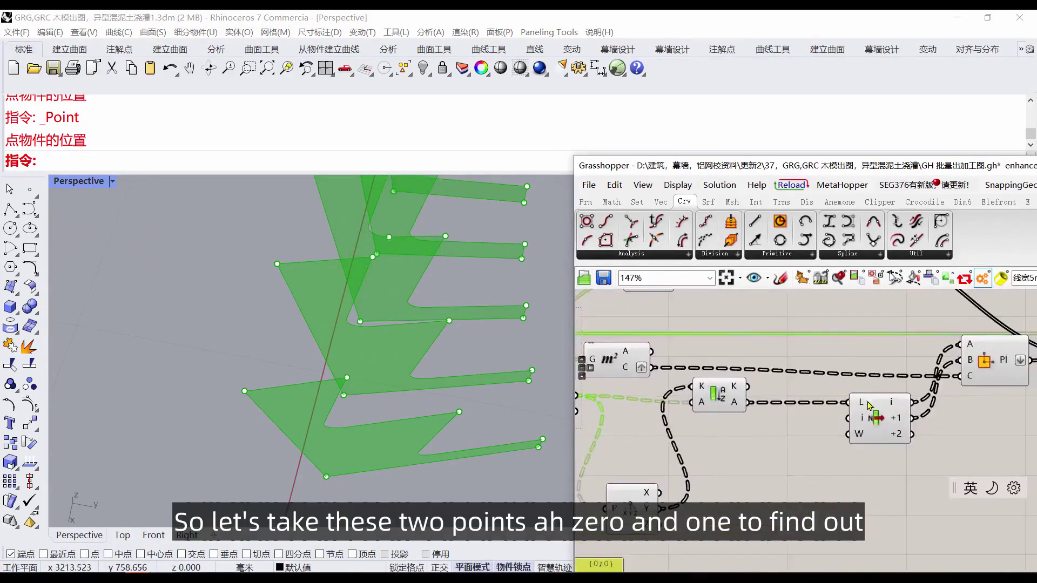
Examine the three point inputs of the plane component, including the grafted centroid output of the Area component.
scroll(906, 426, "down", 3)
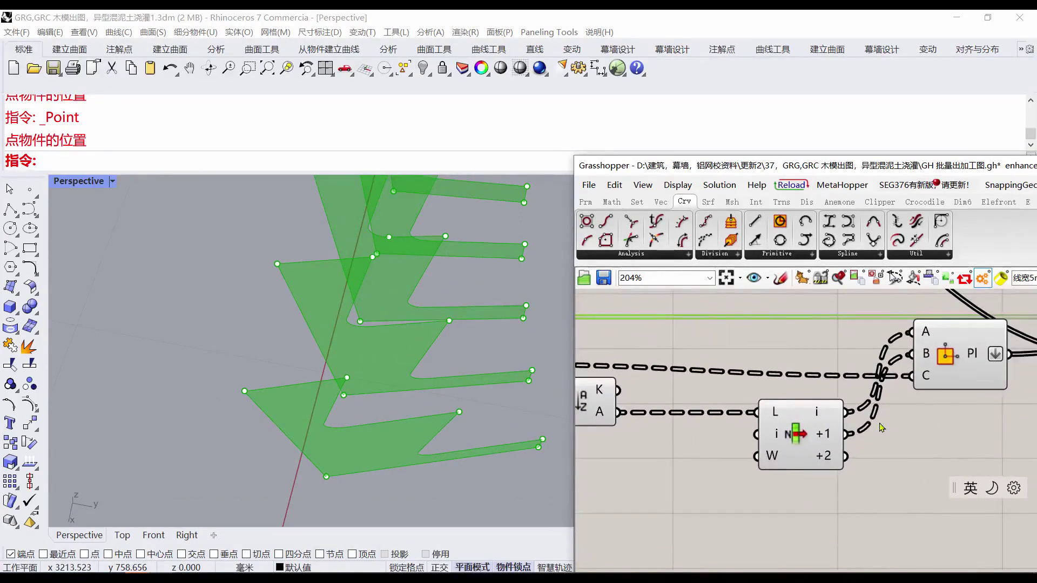
right_click_drag(793, 412, 909, 400)
scroll(1015, 381, "up", 1)
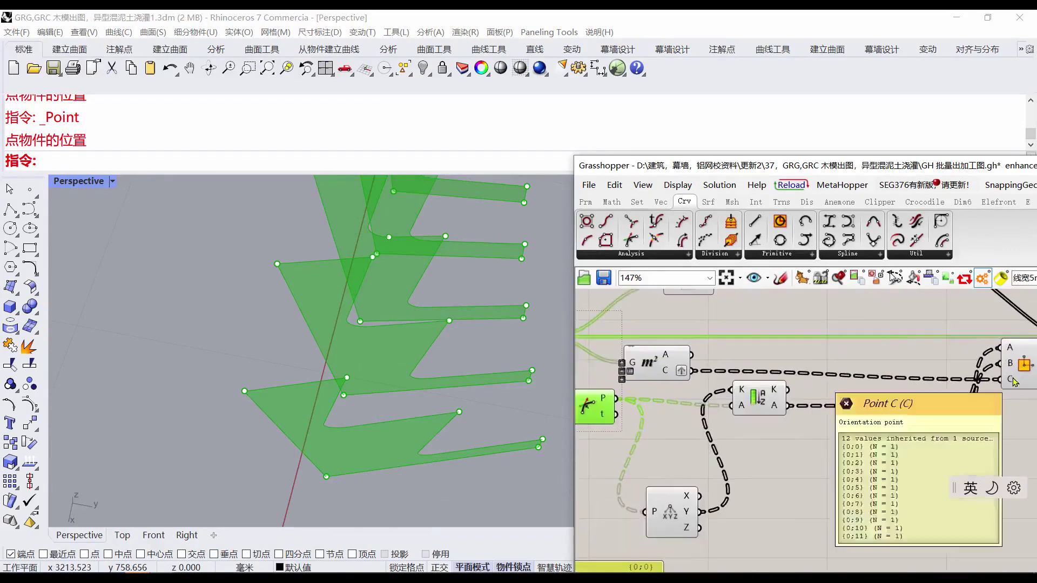
scroll(805, 377, "up", 2)
right_click_drag(669, 378, 835, 387)
scroll(828, 376, "down", 2)
scroll(789, 379, "up", 2)
right_click(768, 385)
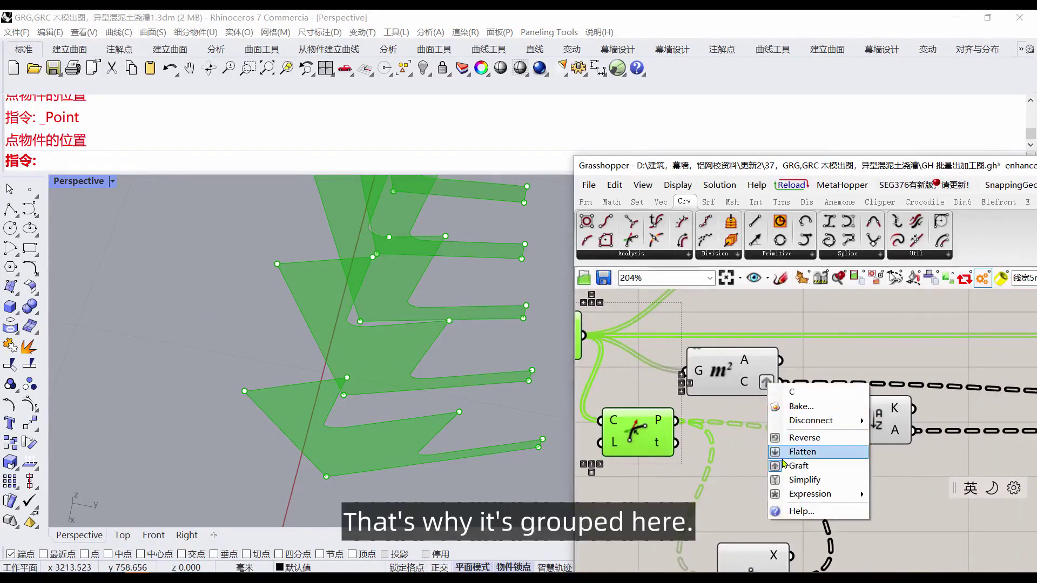
left_click(716, 355)
scroll(721, 358, "down", 3)
right_click_drag(940, 370, 856, 384)
right_click_drag(973, 386, 875, 402)
scroll(877, 402, "up", 2)
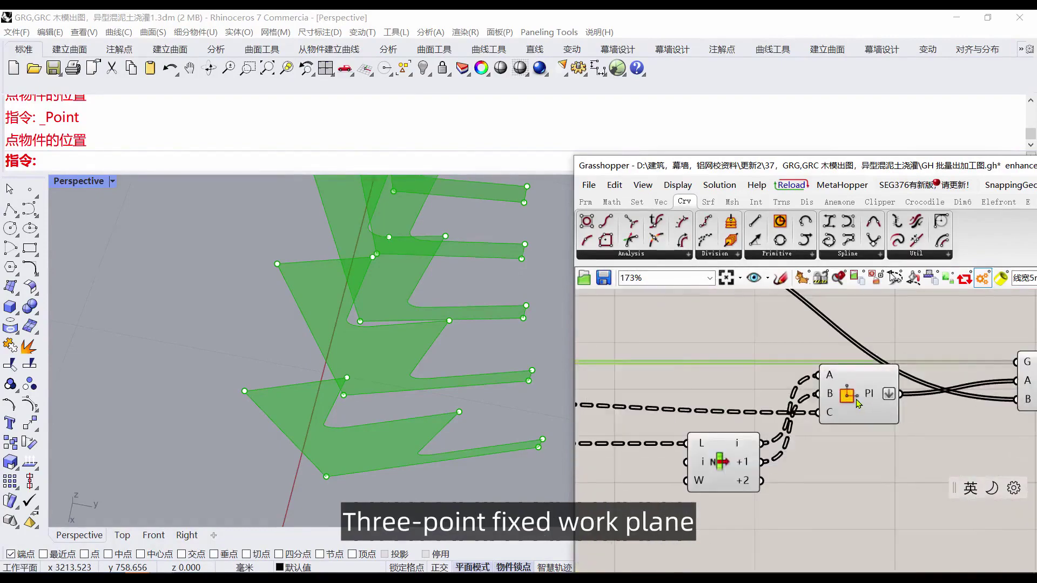
left_click(875, 404)
Preview the constructed base point together with the linear array of target points along the X axis.
scroll(393, 409, "down", 3)
right_click_drag(864, 383, 1021, 423)
scroll(799, 419, "down", 3)
right_click_drag(254, 372, 373, 335)
scroll(373, 335, "up", 4)
left_click(747, 339)
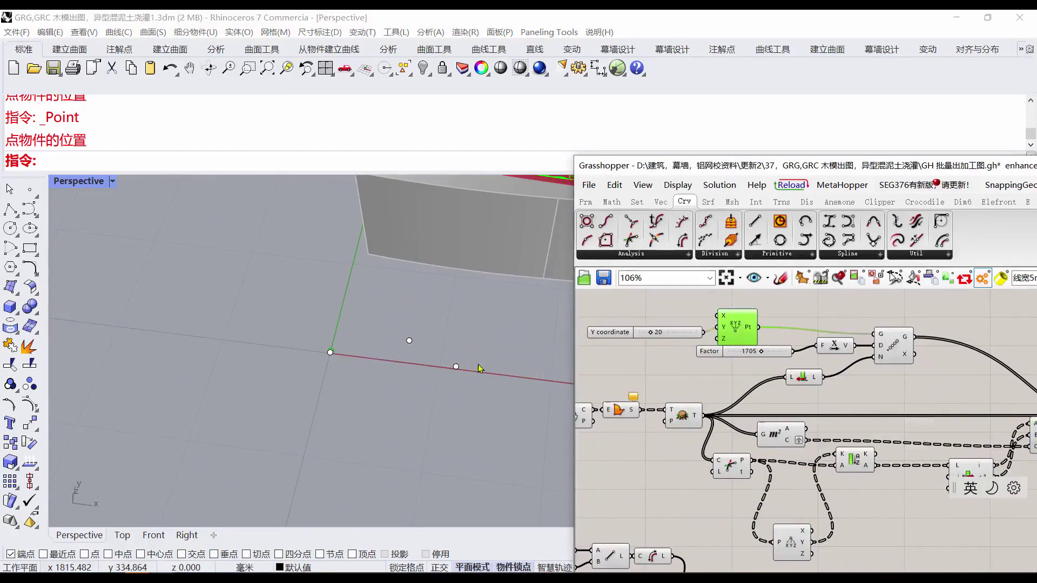
left_click(892, 354, "shift")
scroll(238, 373, "down", 7)
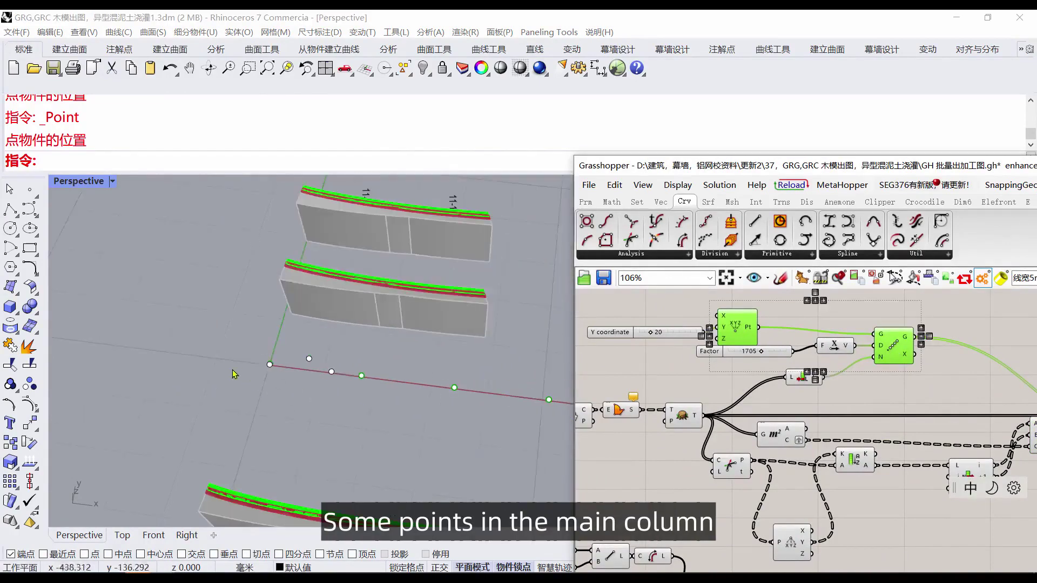
Try the target point spacing with the Factor at 1793 and set it back to 1705.
scroll(774, 378, "up", 3)
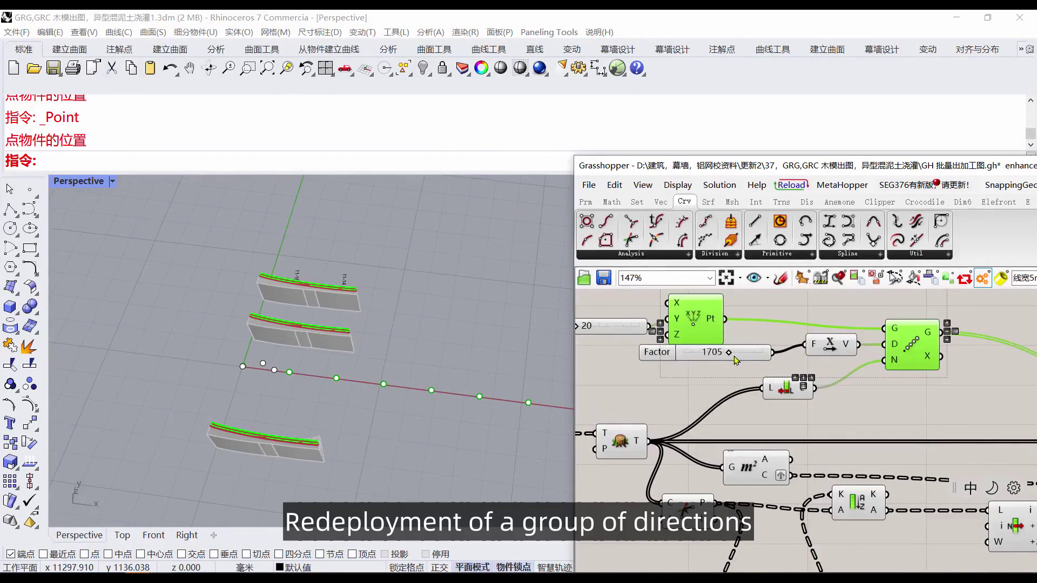
scroll(719, 361, "up", 3)
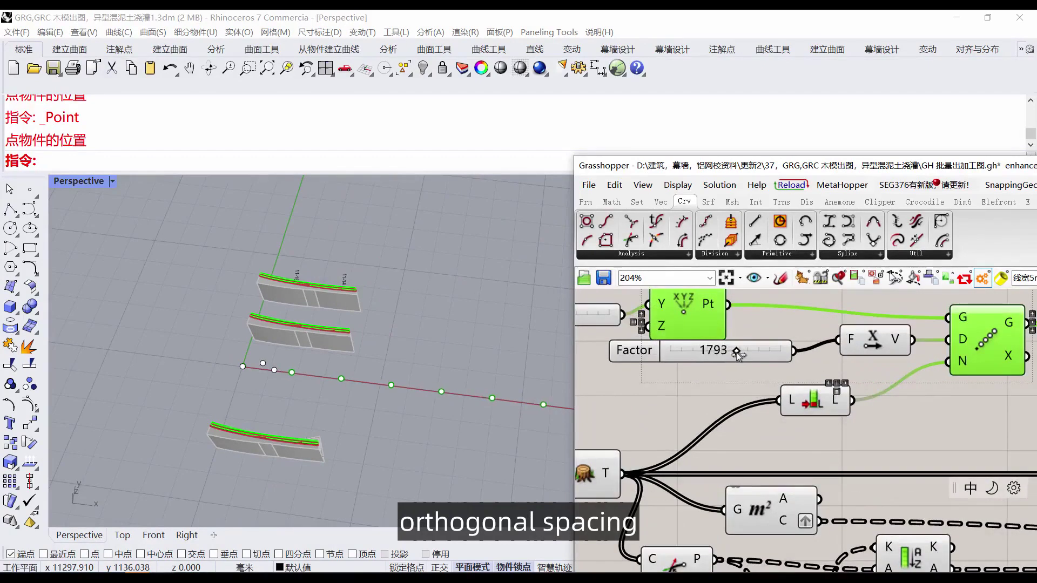
left_click_drag(738, 354, 739, 355)
scroll(254, 390, "down", 2)
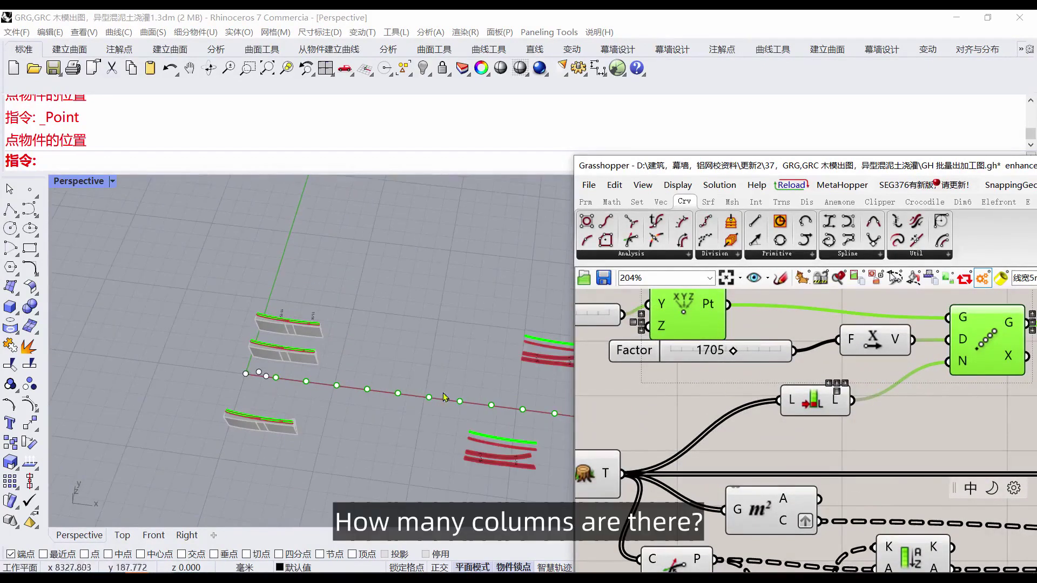
Preview the section surfaces feeding List Length and examine how the list length sets the number of arrayed target points.
right_click_drag(615, 457, 704, 423)
left_click(695, 431)
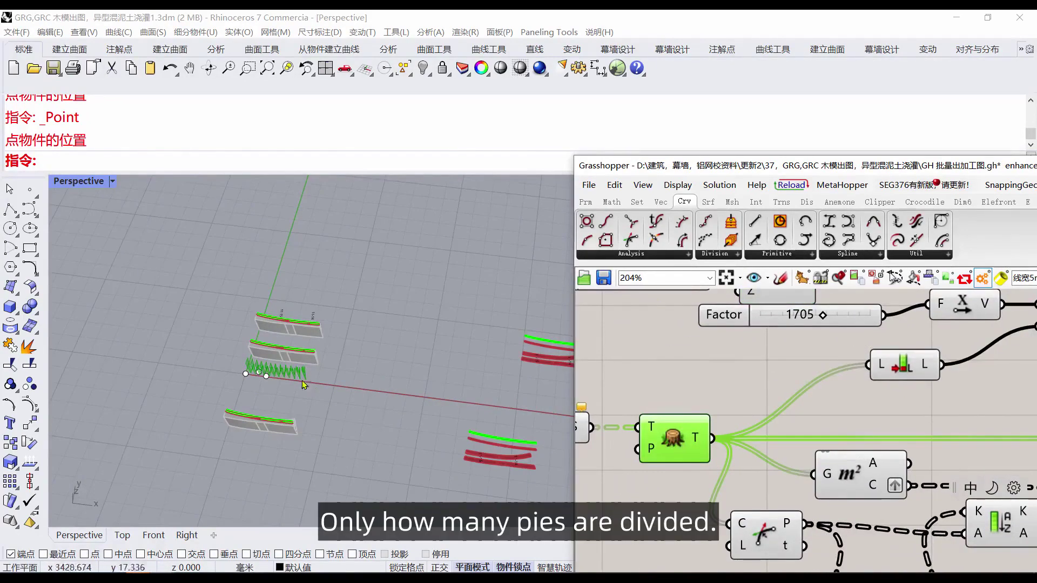
scroll(294, 373, "up", 5)
scroll(724, 410, "down", 2)
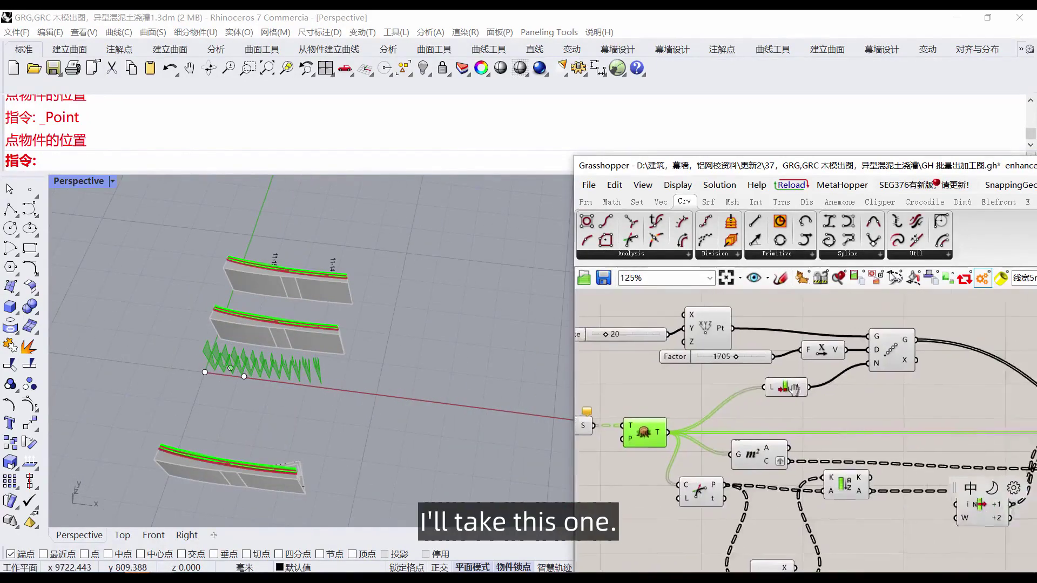
left_click(728, 407)
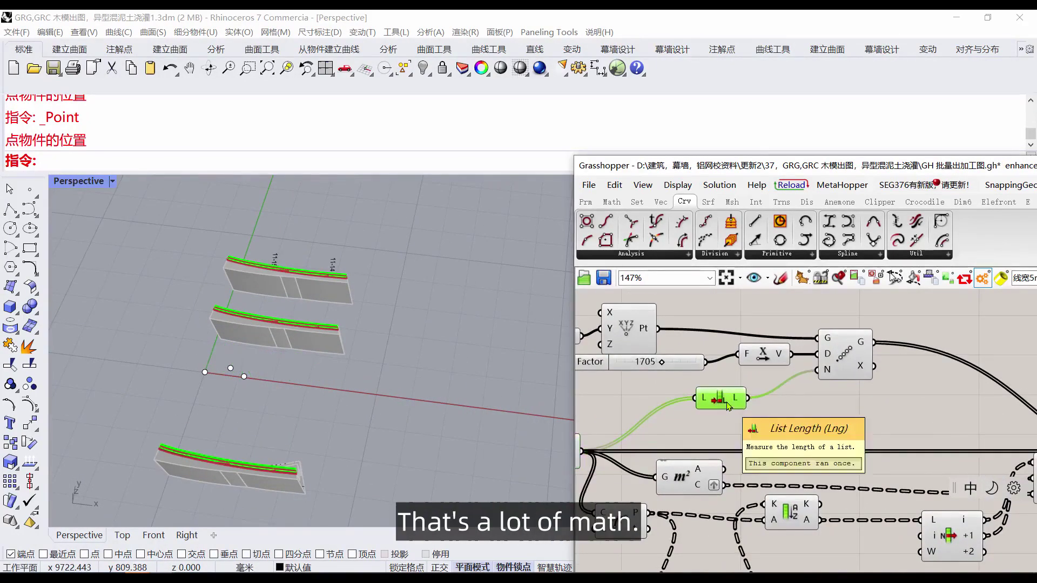
right_click_drag(832, 379, 721, 392)
left_click(722, 389)
right_click_drag(882, 449, 726, 410)
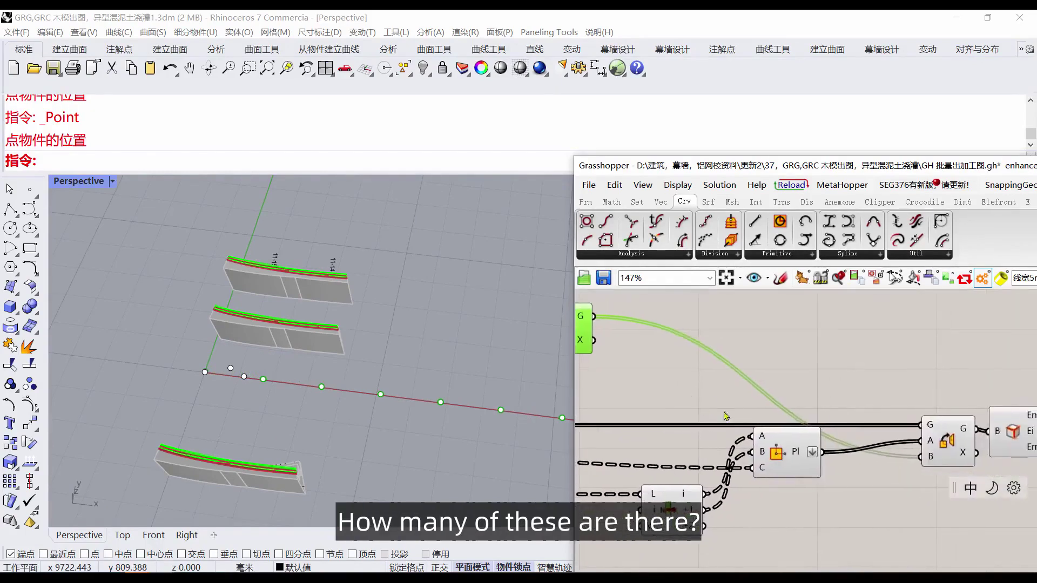
Preview the Orient component's flattened ribs and compare their facing directions and base corners along the row.
left_click(947, 442)
right_click_drag(946, 442, 724, 389)
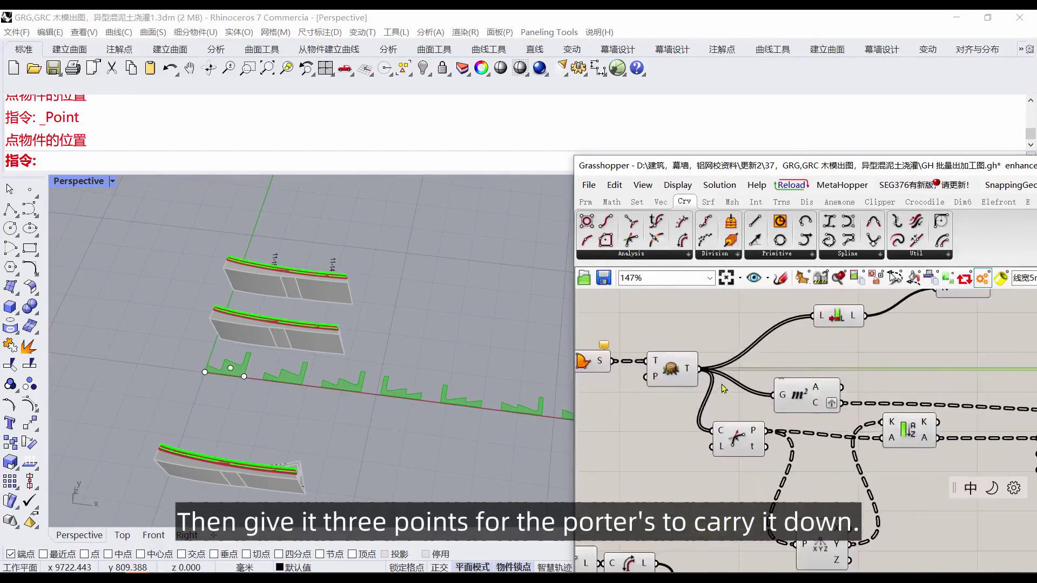
scroll(252, 342, "up", 5)
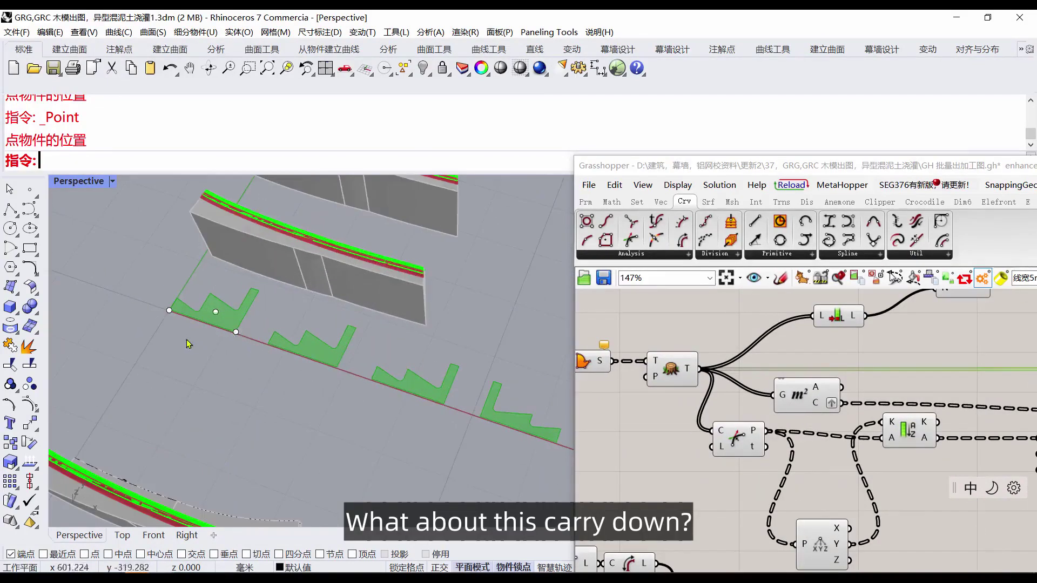
scroll(189, 340, "down", 4)
right_click_drag(261, 341, 358, 357)
scroll(396, 419, "up", 4)
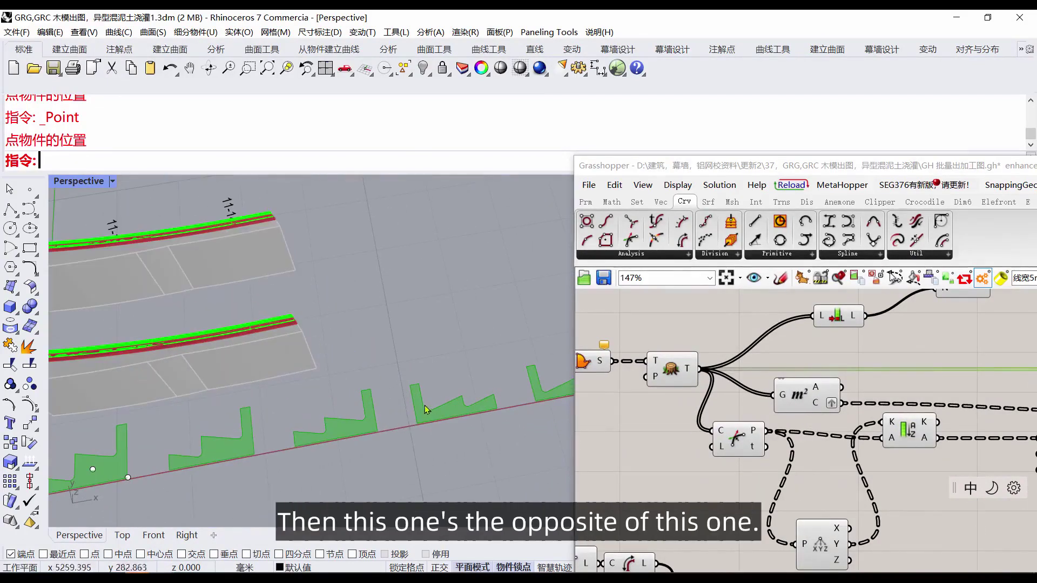
scroll(425, 411, "down", 6)
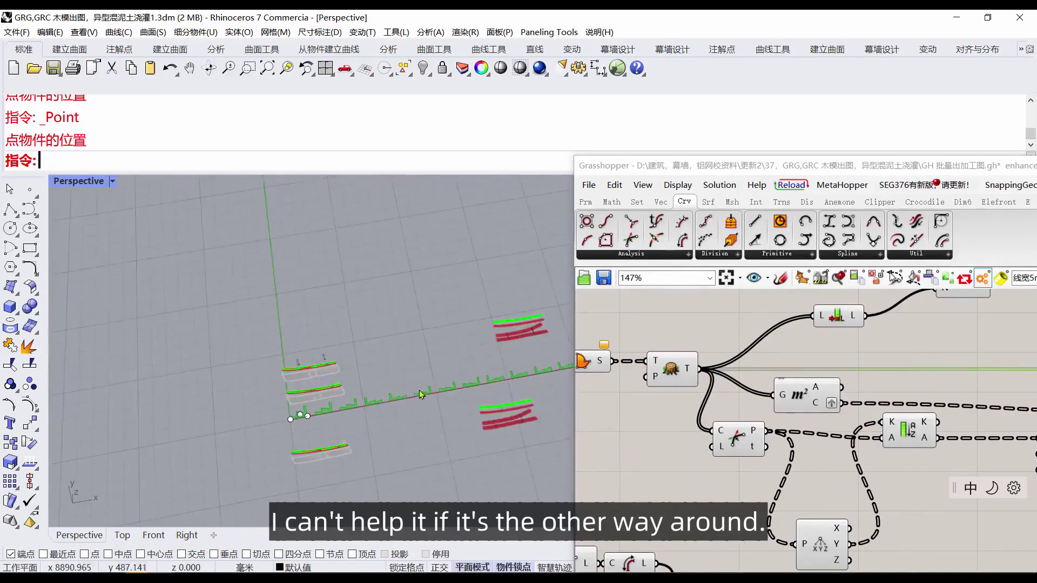
scroll(423, 396, "up", 4)
scroll(328, 426, "up", 4)
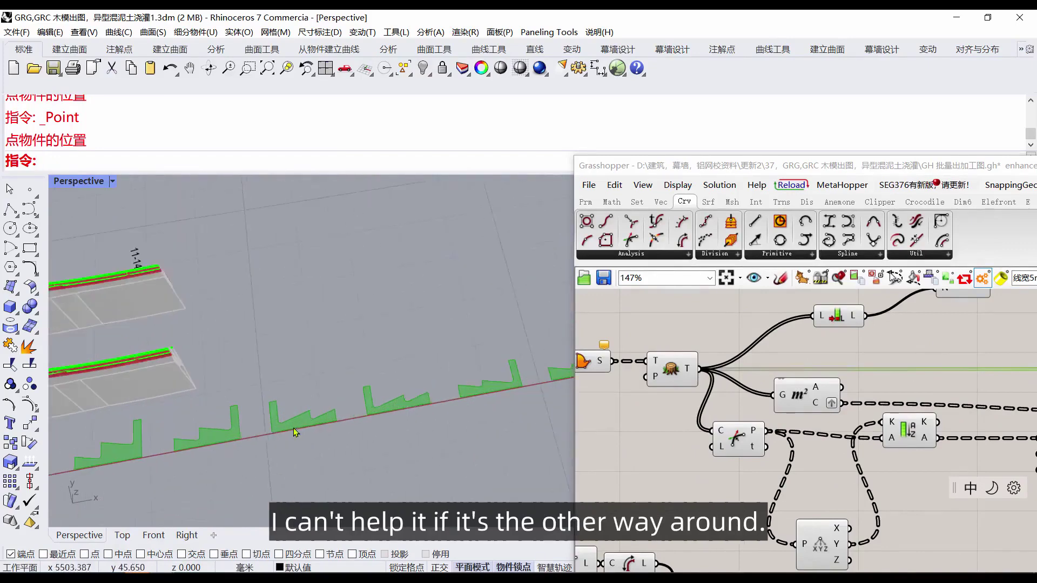
scroll(385, 391, "down", 2)
scroll(385, 391, "up", 6)
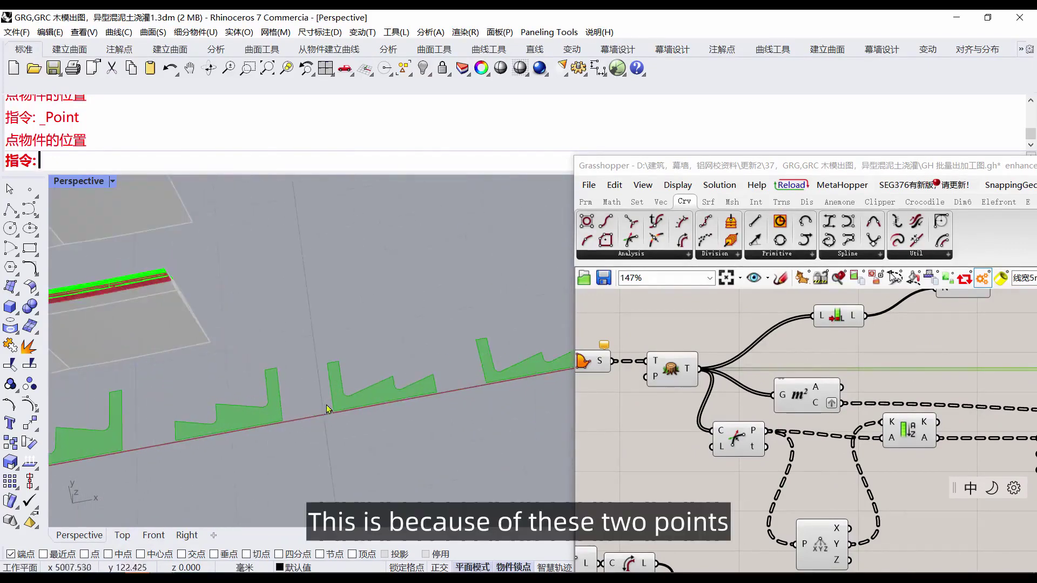
scroll(312, 289, "down", 8)
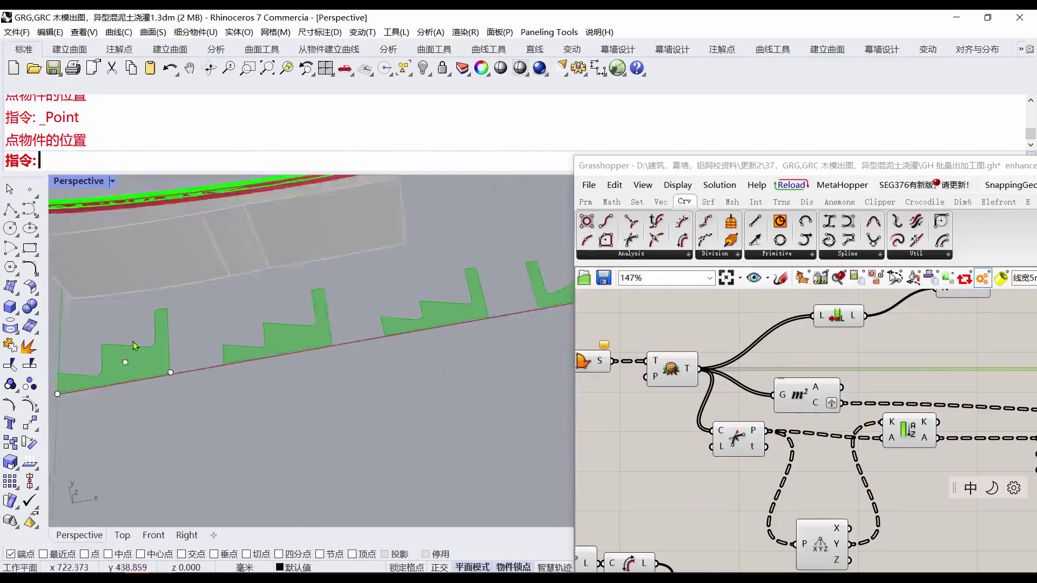
scroll(178, 302, "up", 5)
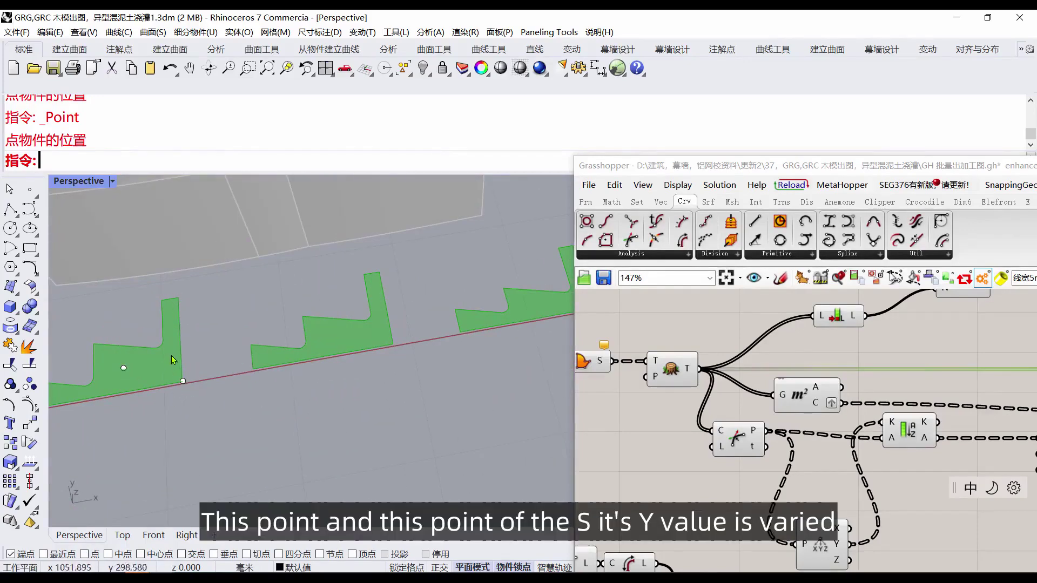
scroll(394, 324, "down", 5)
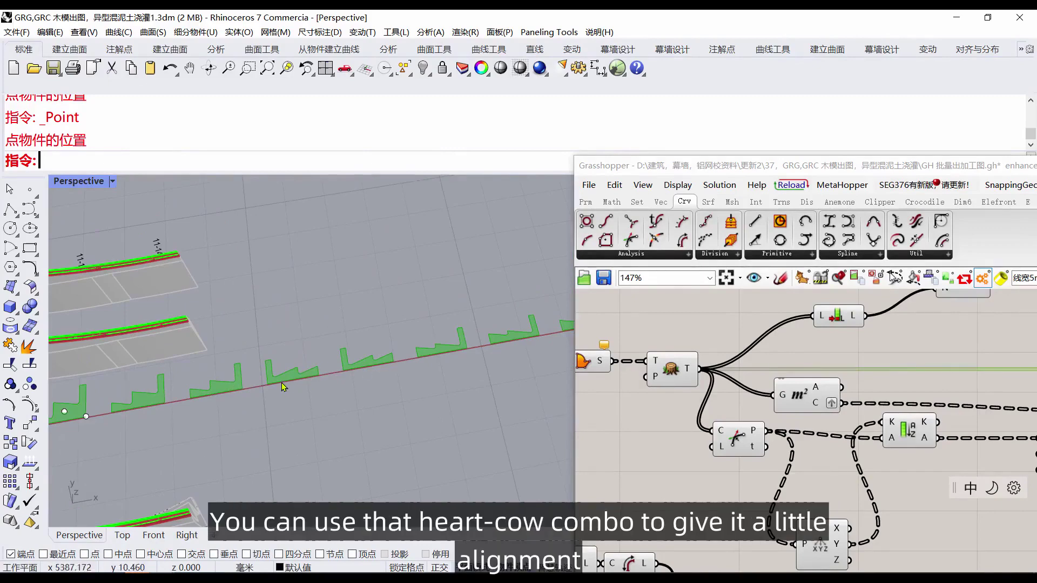
scroll(429, 365, "down", 3)
Preview the flattened ribs' naked edges from the component after Orient and examine how they feed the curve joining component.
scroll(256, 394, "down", 6)
right_click_drag(955, 340, 682, 367)
scroll(682, 366, "down", 3)
right_click_drag(930, 398, 838, 422)
scroll(838, 422, "up", 4)
right_click_drag(917, 411, 794, 421)
left_click(794, 421)
scroll(357, 421, "up", 5)
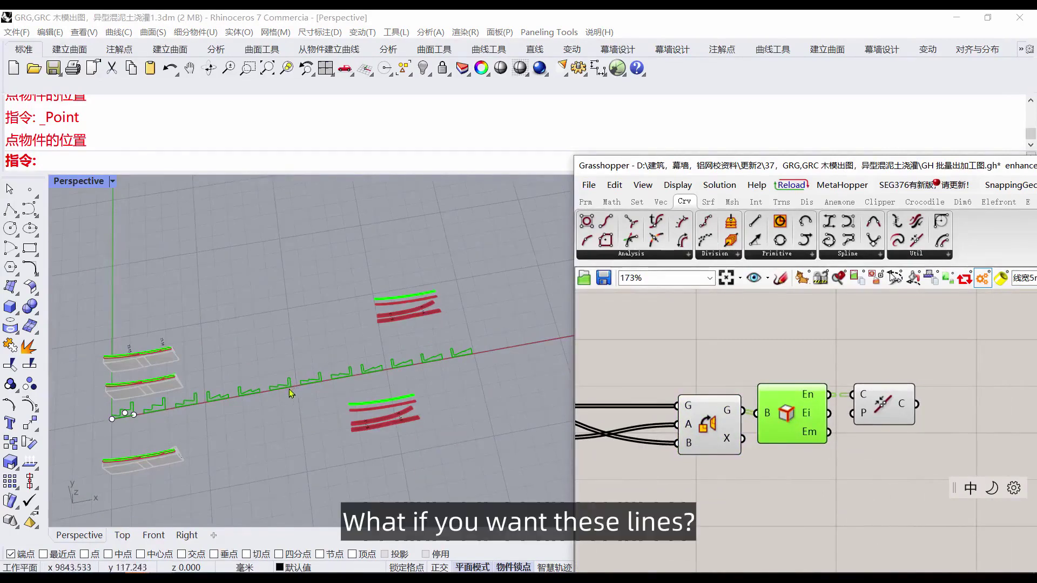
right_click_drag(915, 376, 833, 397)
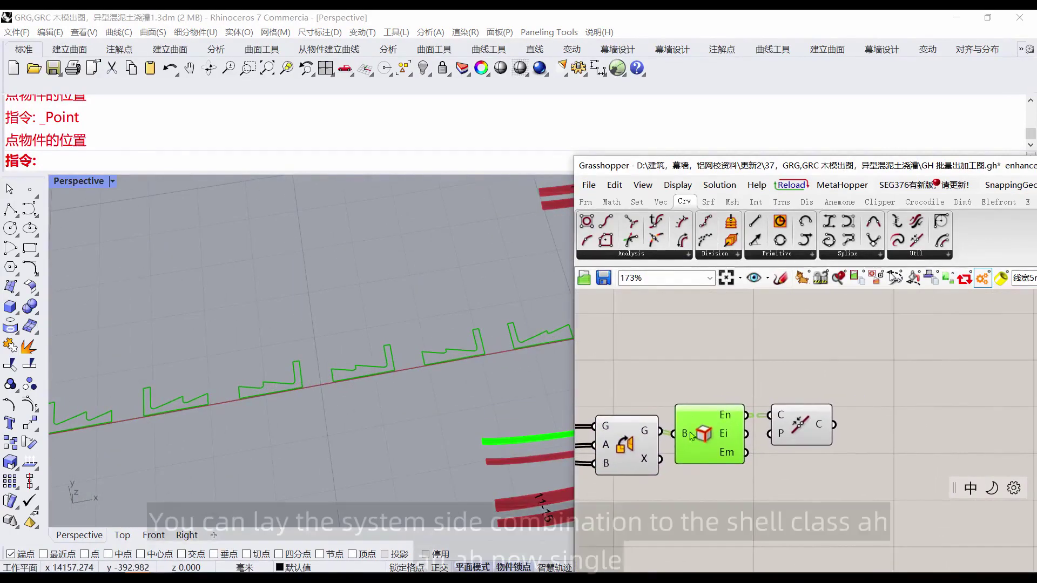
Bake the joined rib outlines from Grasshopper into the Rhino document.
left_click(801, 426)
key("Insert")
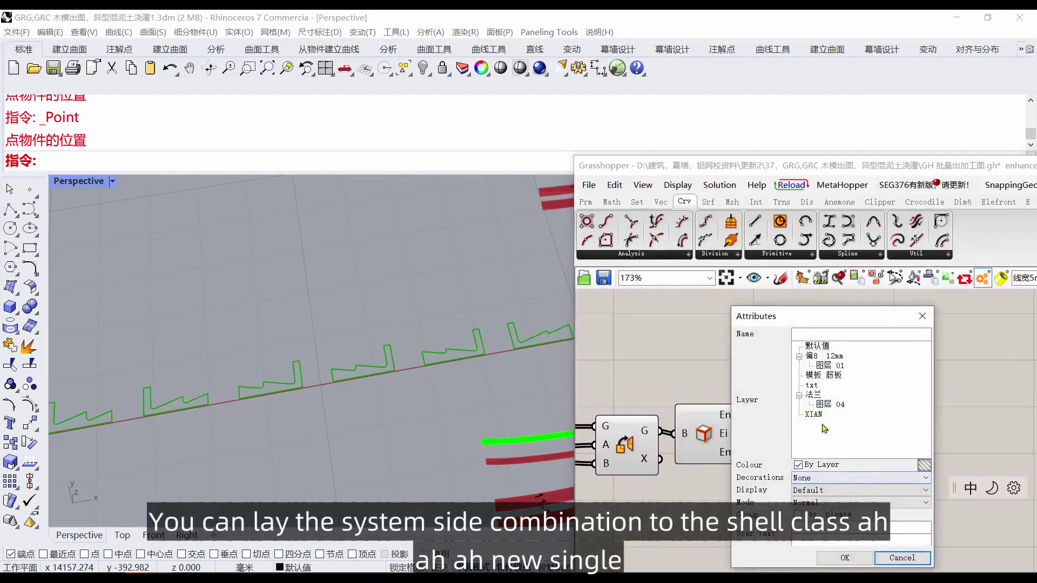
left_click(845, 560)
left_click(409, 478)
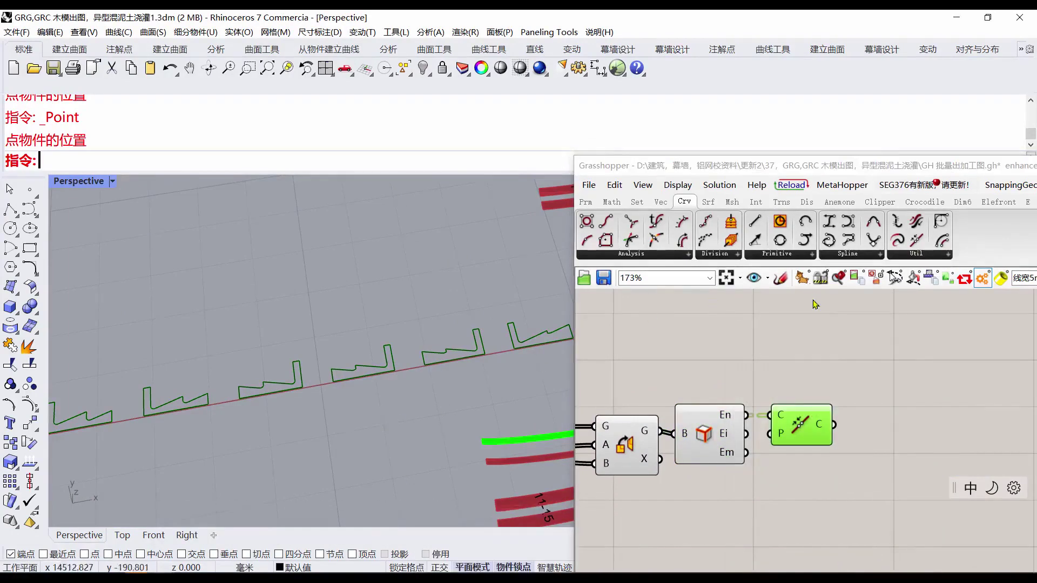
left_click(814, 303)
scroll(452, 365, "down", 5)
right_click_drag(451, 366, 416, 361)
scroll(268, 335, "up", 4)
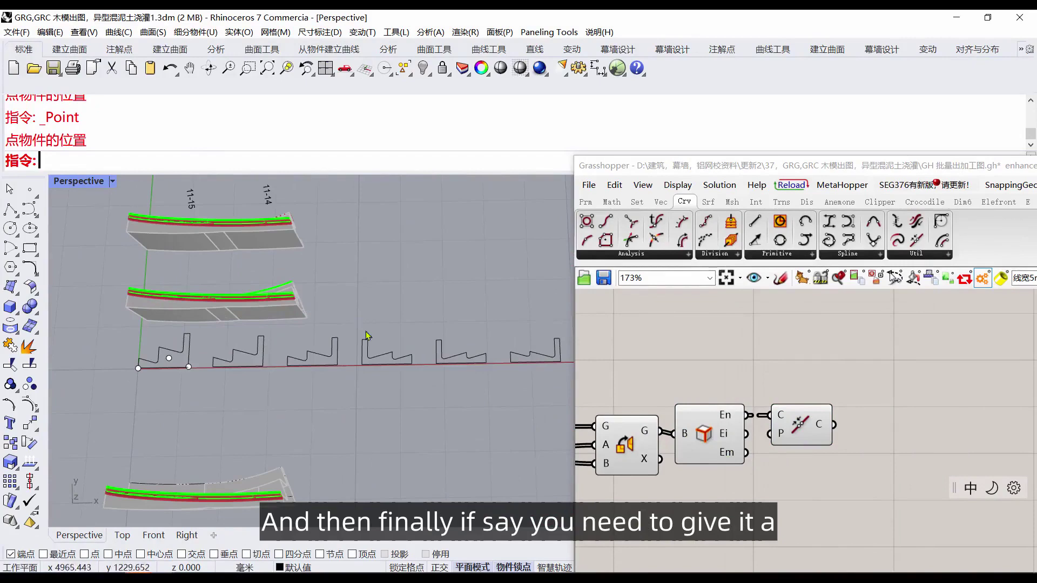
Mirror the fourth and fifth rib outlines, keeping the originals, about a vertical line between the third and fourth ribs.
left_click_drag(357, 316, 499, 392)
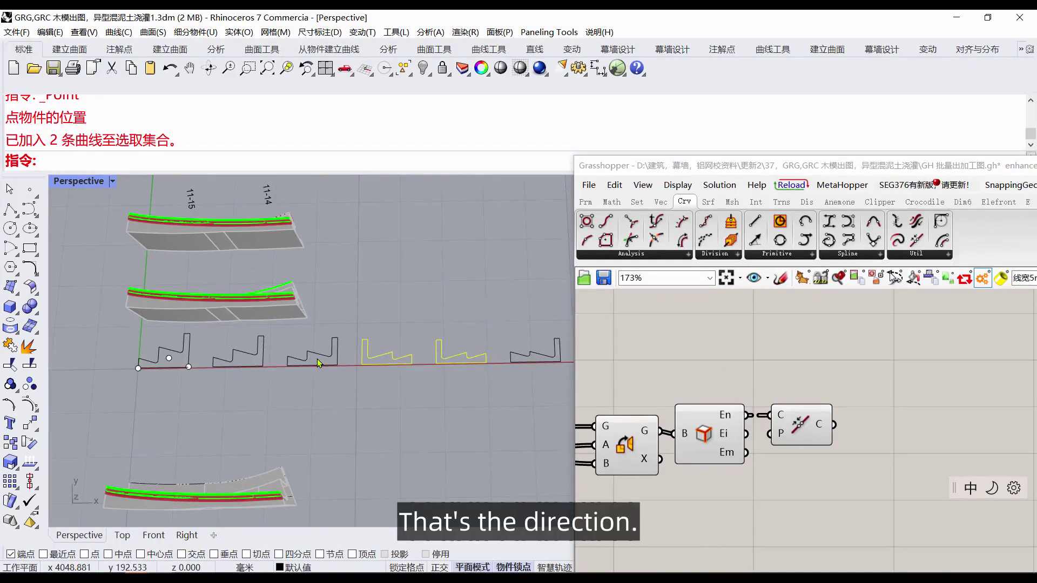
left_click(30, 424)
left_click(53, 455)
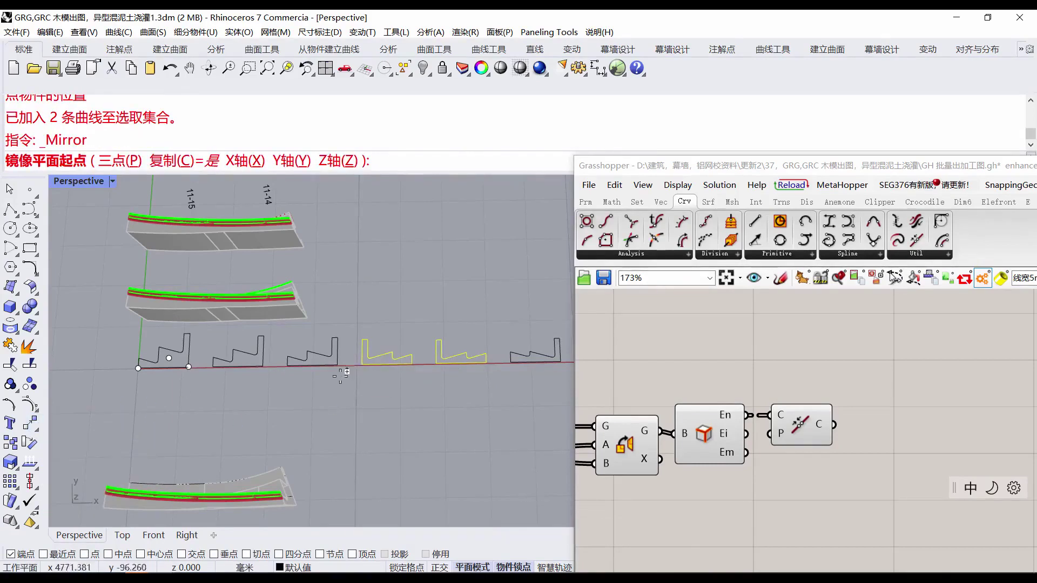
left_click(352, 373)
key("shift")
left_click(354, 409)
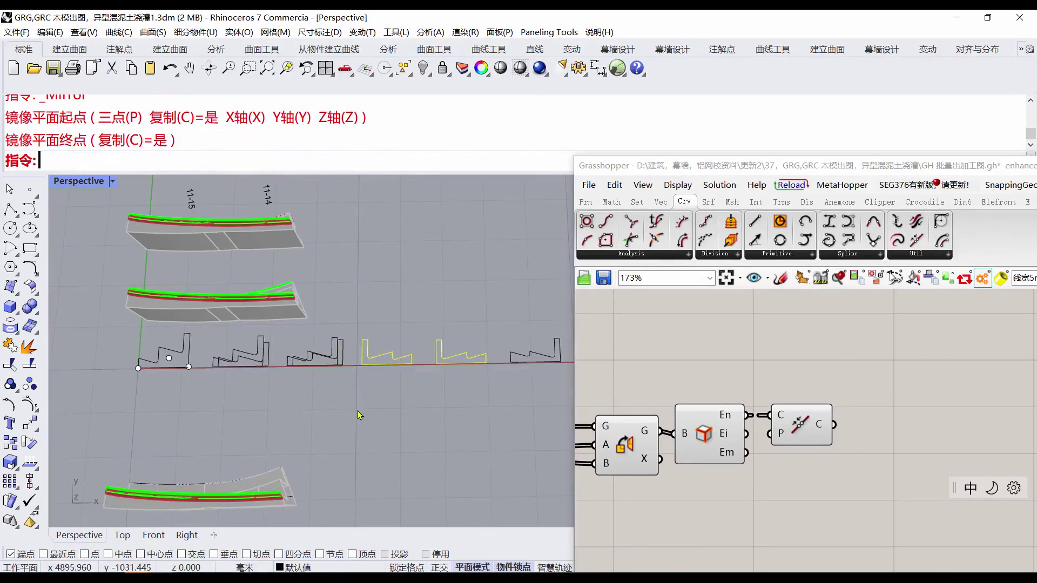
left_click(343, 353, "shift")
left_click(345, 355, "shift")
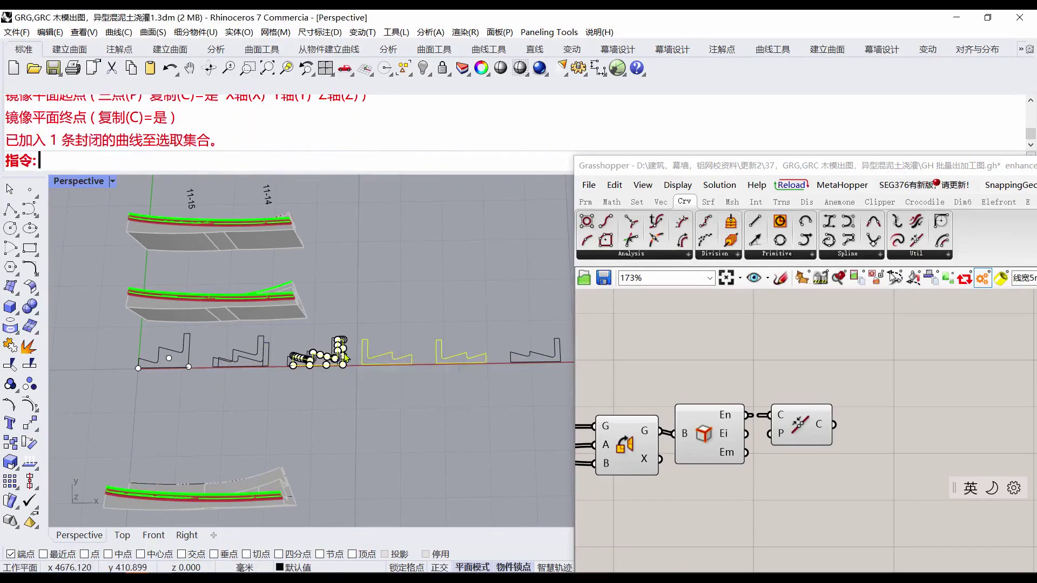
left_click(274, 359, "shift")
left_click_drag(268, 366, 290, 365)
left_click(522, 326)
key("ctrl+z")
Move the two mirrored rib outlines along the row onto the original fourth and fifth ribs.
scroll(274, 374, "up", 12)
left_click(248, 342)
scroll(248, 369, "down", 6)
scroll(394, 320, "up", 4)
left_click(393, 321, "shift")
scroll(397, 351, "down", 2)
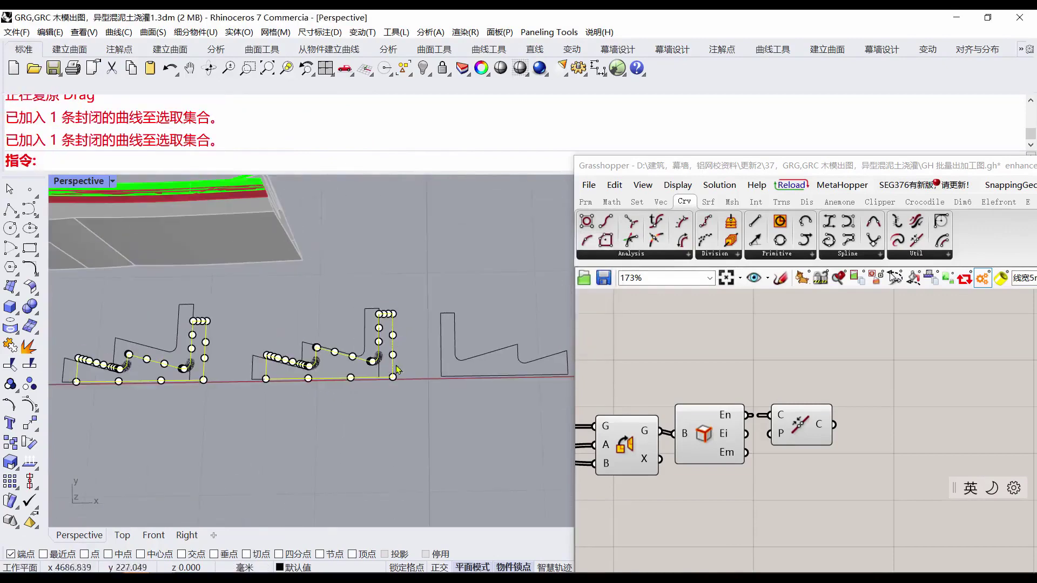
left_click(30, 423)
scroll(487, 378, "down", 4)
left_click(354, 394)
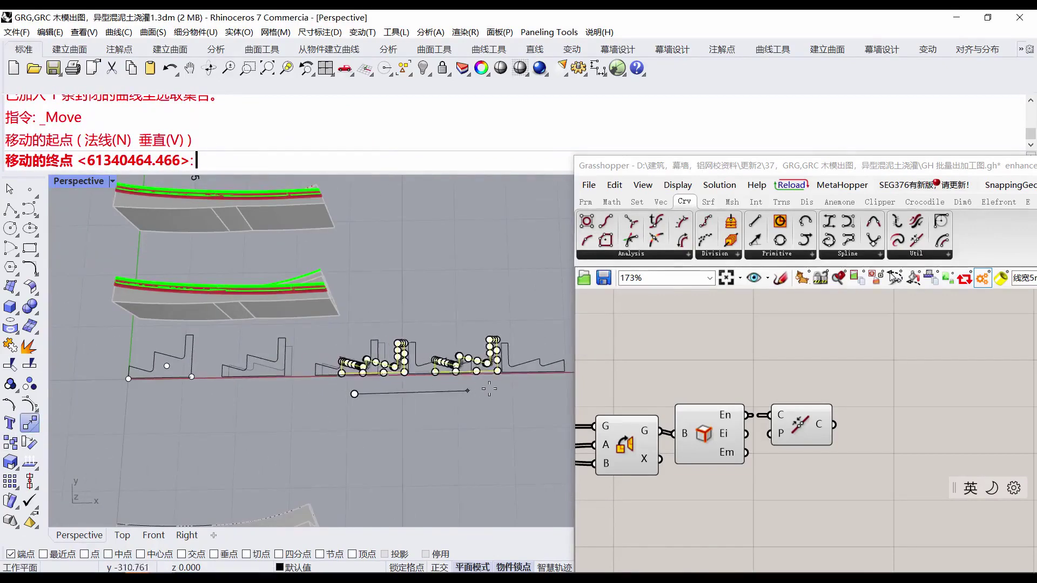
left_click(528, 389)
left_click(527, 327)
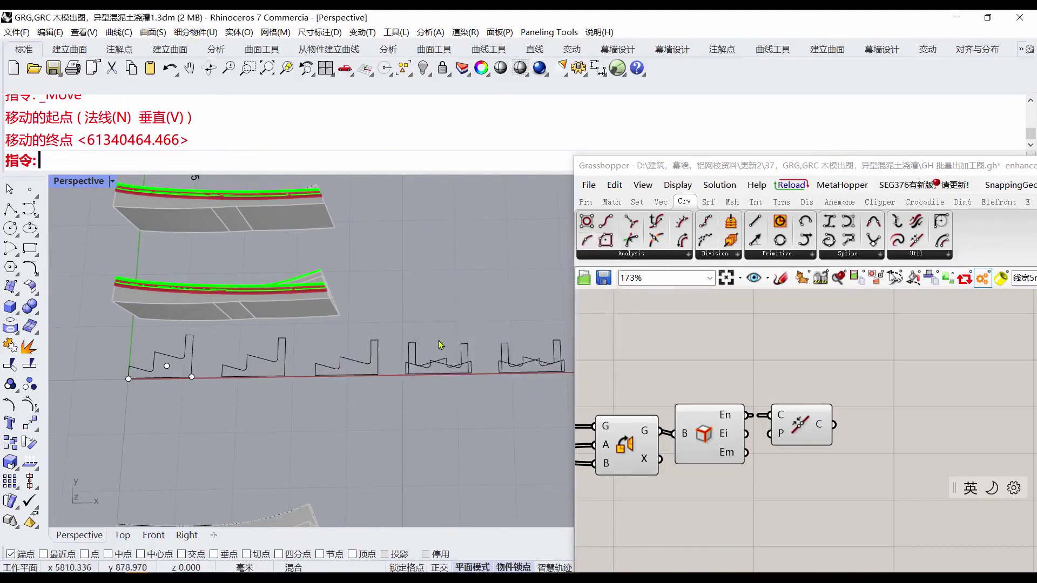
Delete the two original reversed outlines at the fourth and fifth rib positions, keeping the mirrored ones.
left_click(415, 345)
key("Delete")
left_click(508, 345)
key("Delete")
scroll(434, 353, "down", 7)
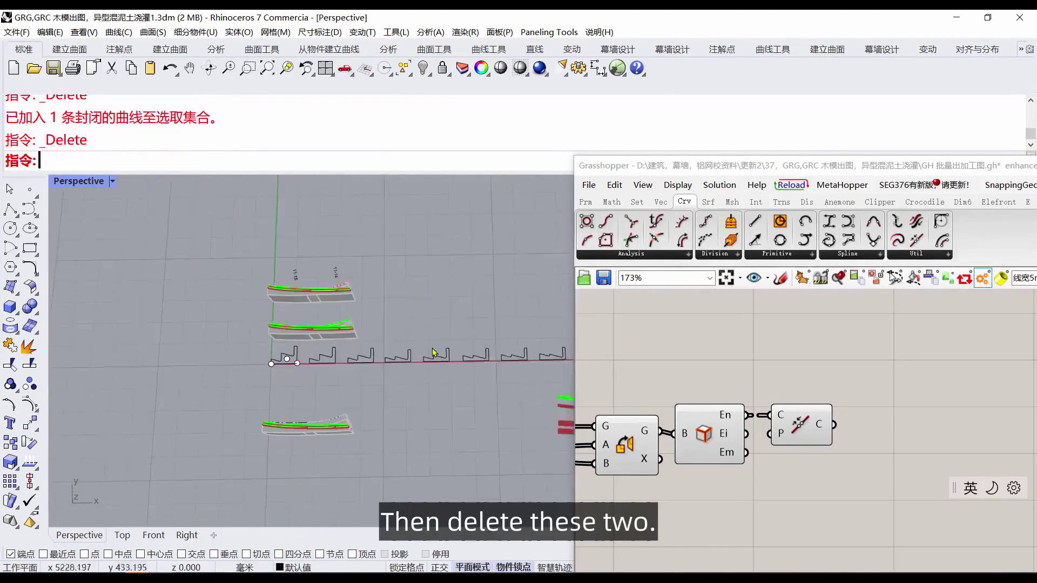
Unroll the green flange strip of the mould segment nearest the rib outlines into flat surfaces.
scroll(434, 353, "down", 5)
scroll(316, 379, "up", 10)
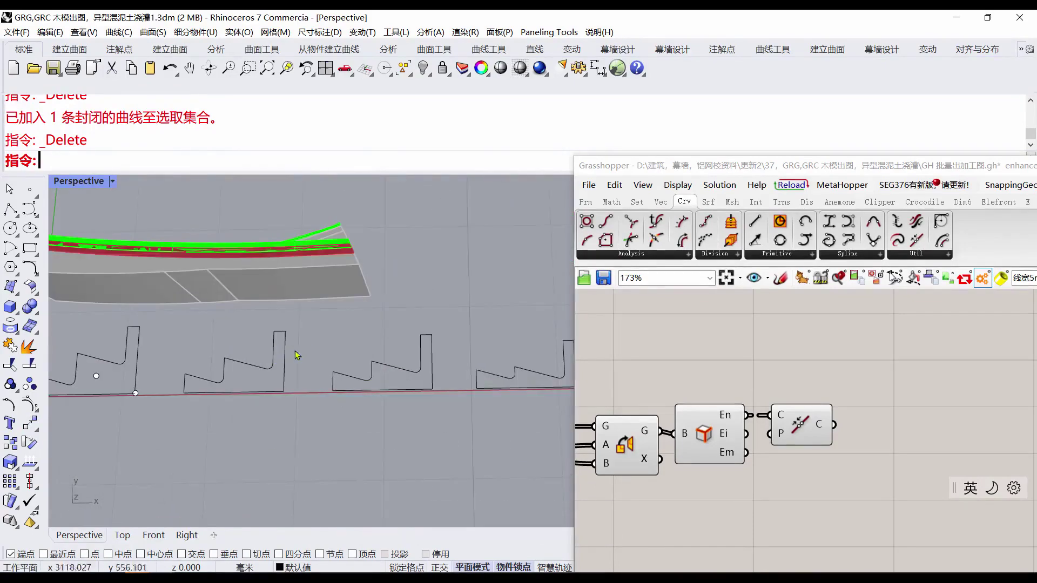
scroll(340, 374, "down", 8)
right_click_drag(339, 374, 296, 351)
scroll(380, 271, "up", 4)
scroll(335, 293, "up", 10)
scroll(335, 293, "up", 2)
left_click(363, 286)
scroll(326, 396, "down", 14)
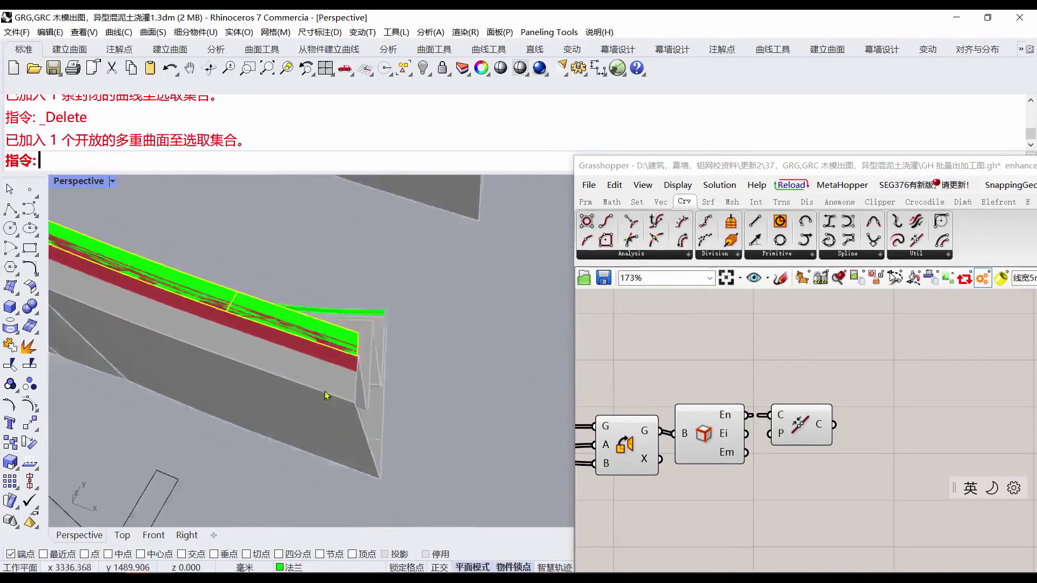
scroll(265, 322, "up", 4)
scroll(236, 326, "down", 7)
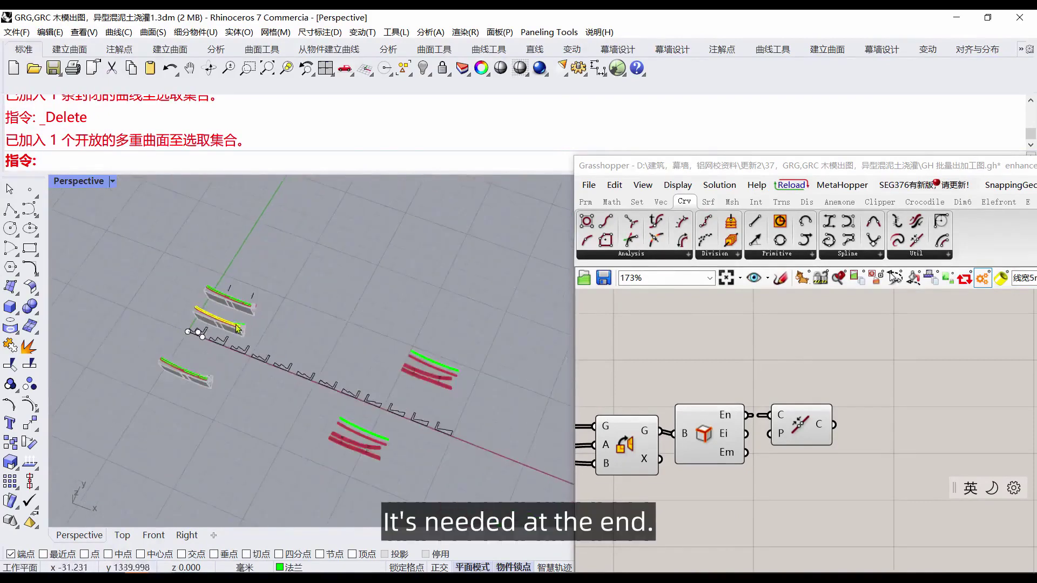
scroll(430, 356, "up", 6)
left_click(31, 294)
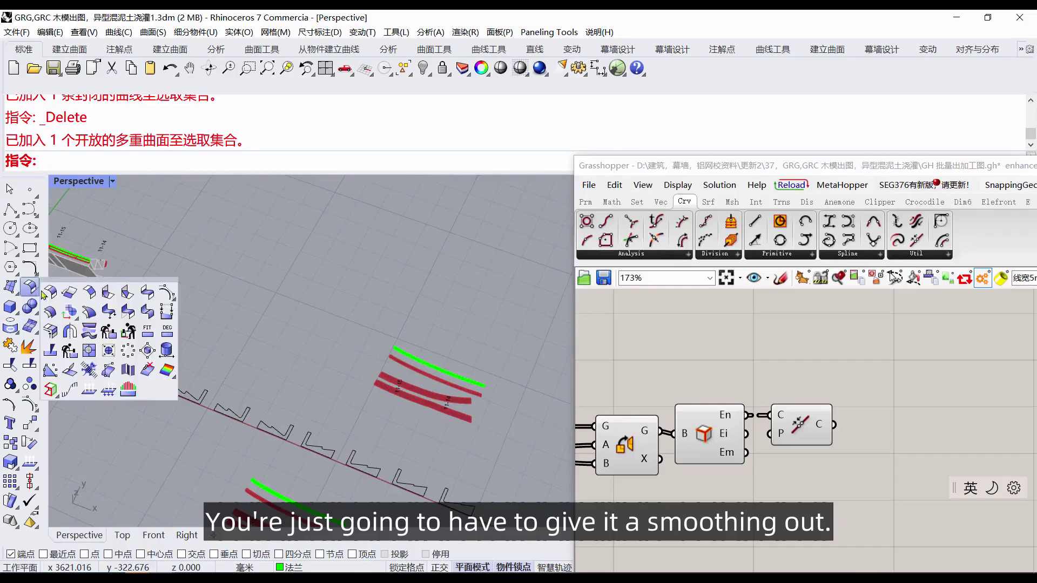
left_click(108, 370)
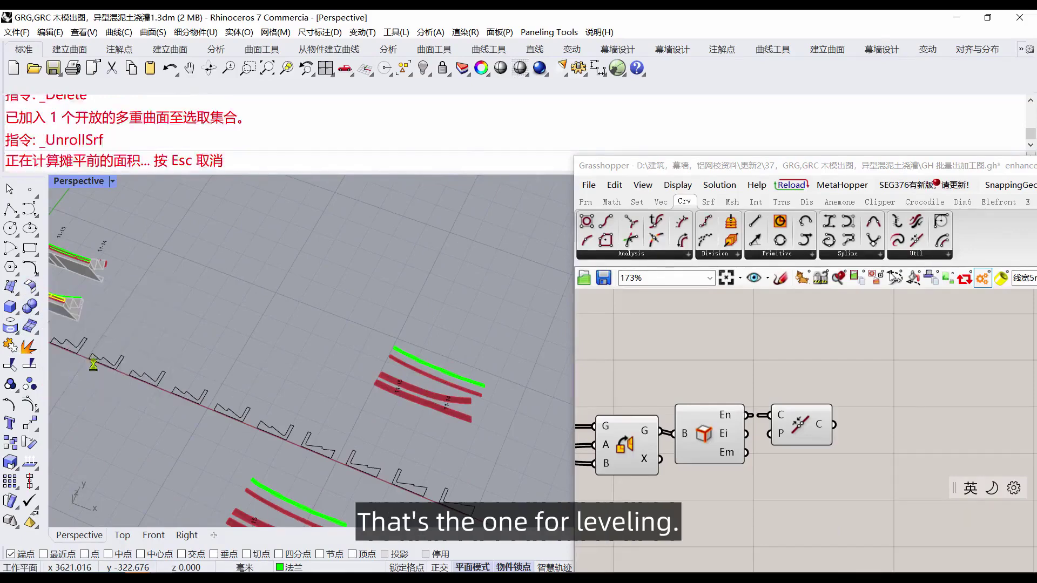
scroll(383, 313, "down", 5)
key("Return")
scroll(232, 309, "up", 8)
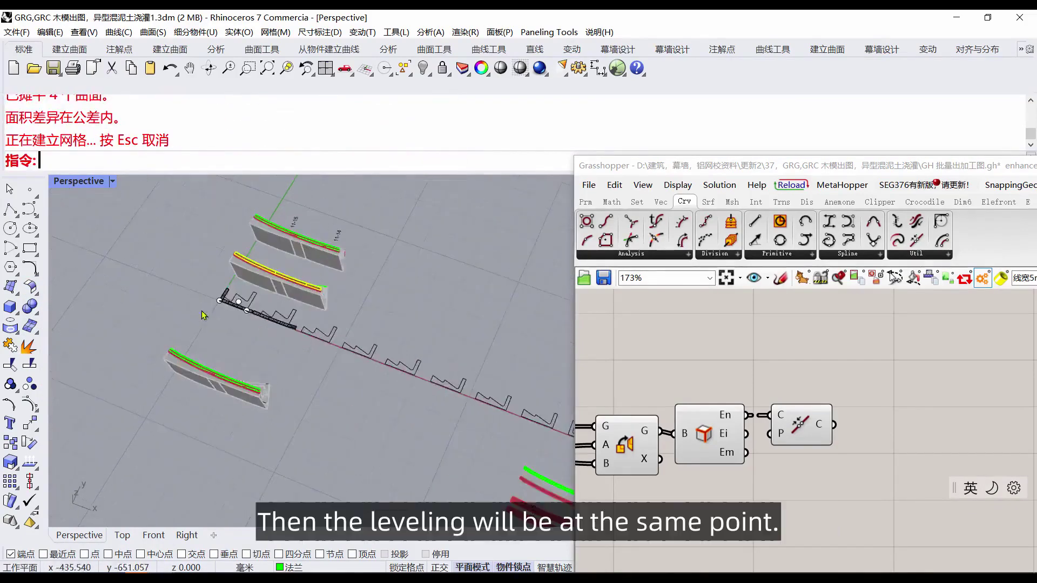
Move the original green flange strip away from the red strip and the mould body.
scroll(274, 369, "down", 7)
scroll(450, 302, "up", 7)
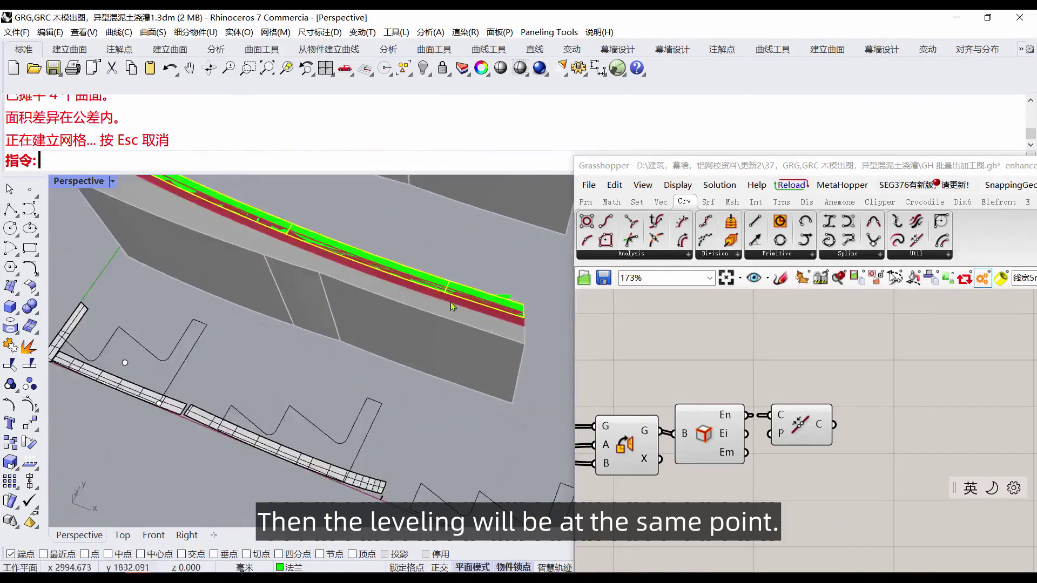
scroll(450, 303, "down", 3)
left_click_drag(439, 286, 451, 269)
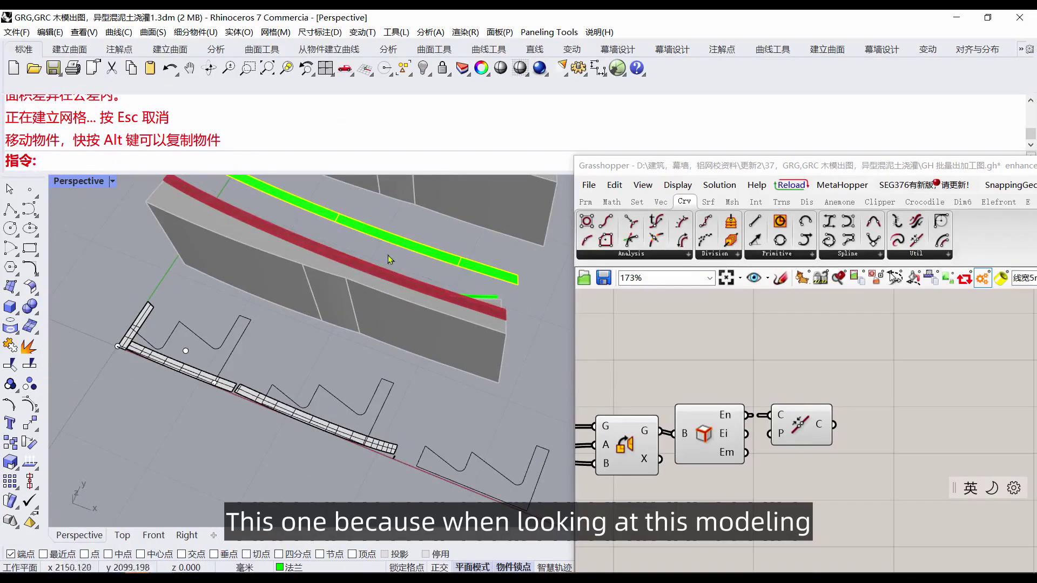
Duplicate the segments of the green flange strip's lower long edge and join the copied curves.
scroll(390, 260, "down", 5)
scroll(394, 273, "up", 4)
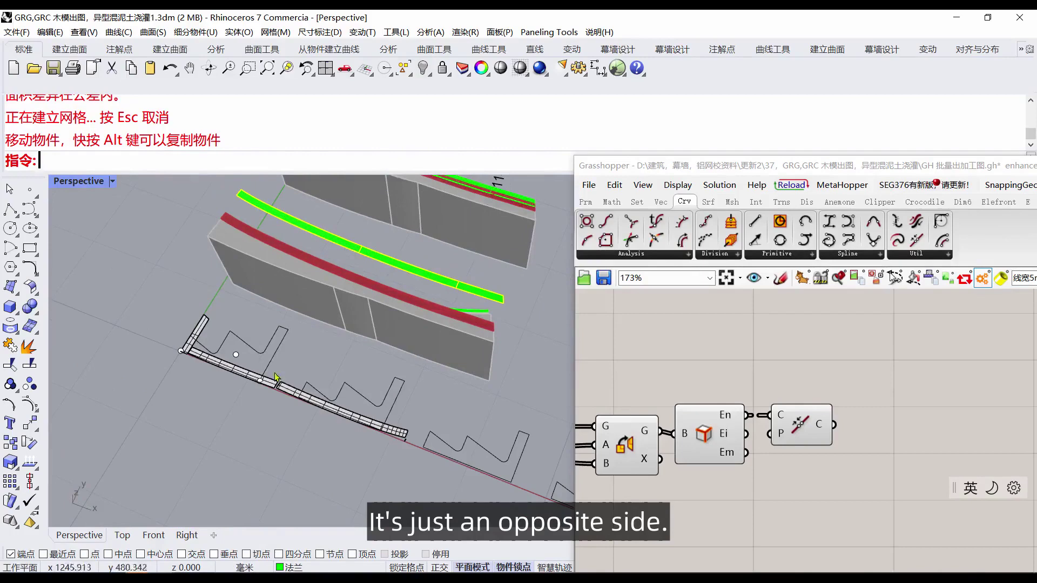
scroll(222, 357, "up", 4)
scroll(221, 358, "down", 4)
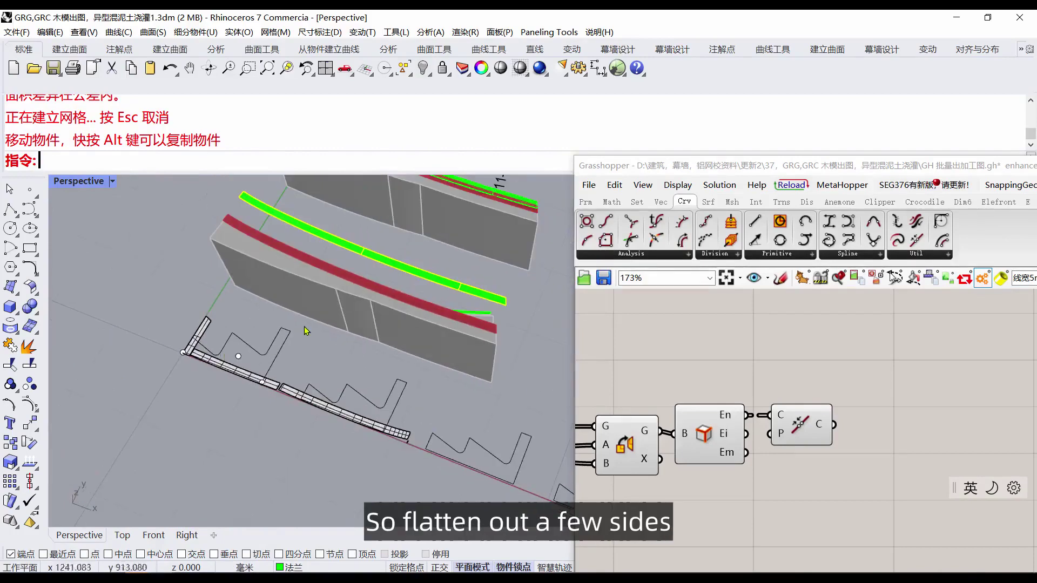
scroll(384, 252, "up", 5)
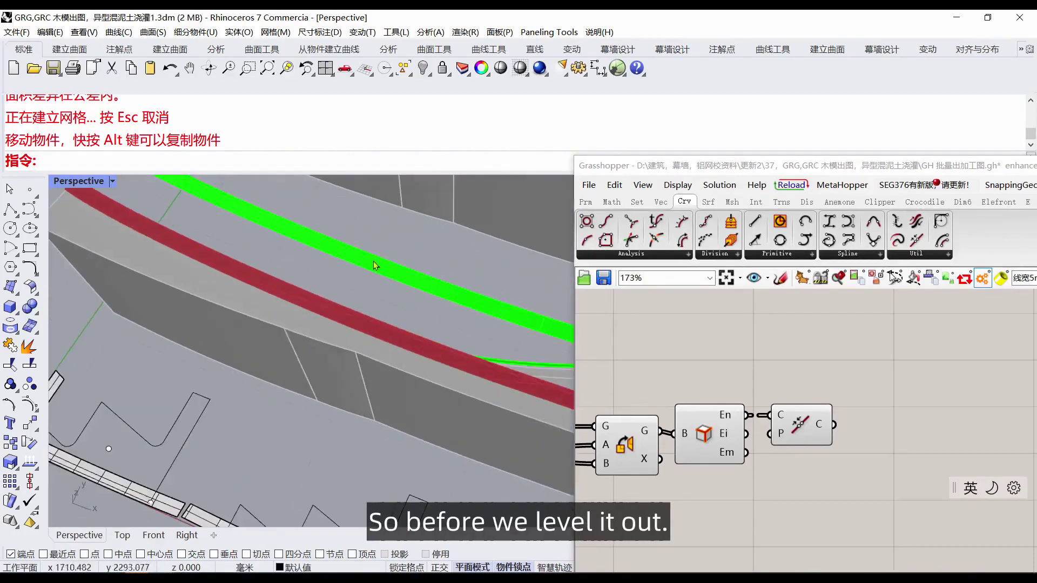
scroll(374, 261, "down", 4)
right_click_drag(345, 287, 354, 313)
scroll(354, 313, "up", 5)
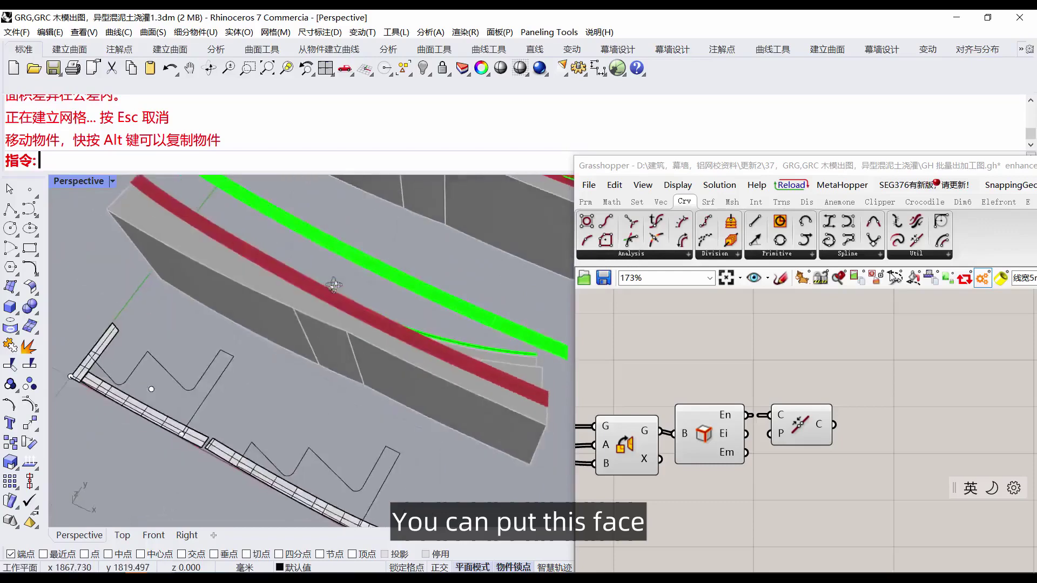
left_click(11, 345)
left_click(66, 336)
left_click(369, 269)
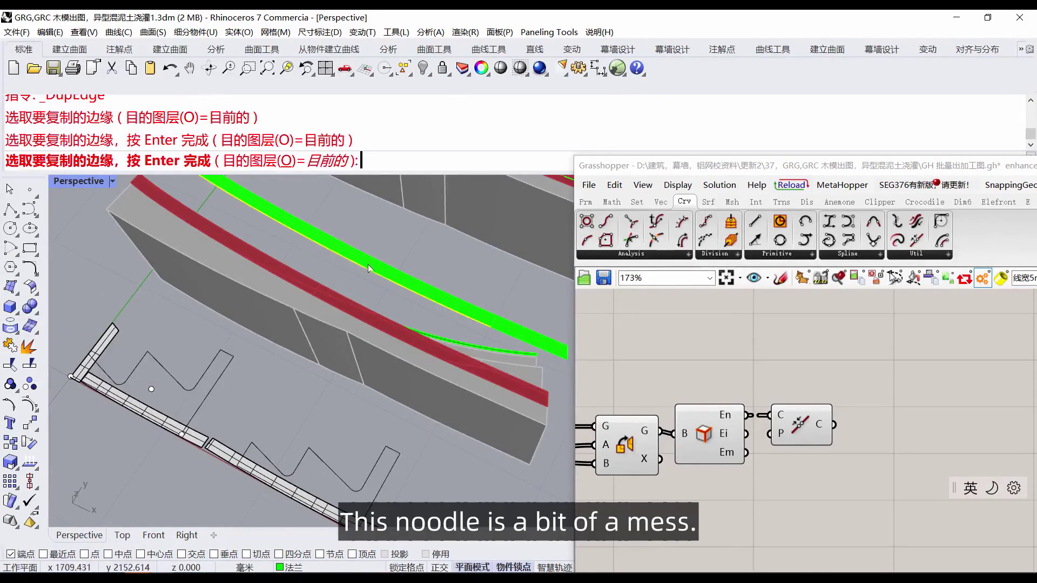
right_click(485, 340)
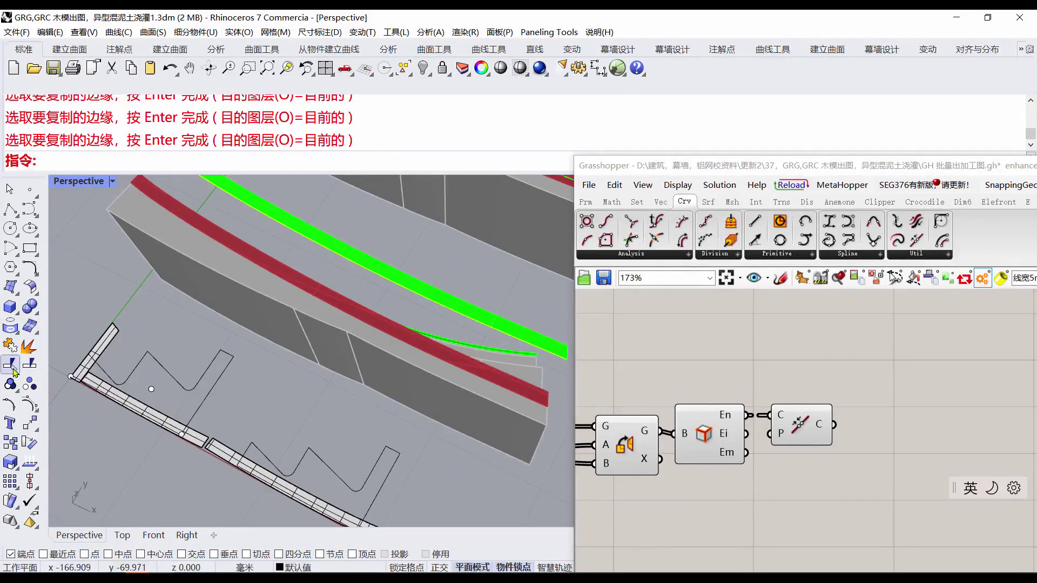
left_click(9, 346)
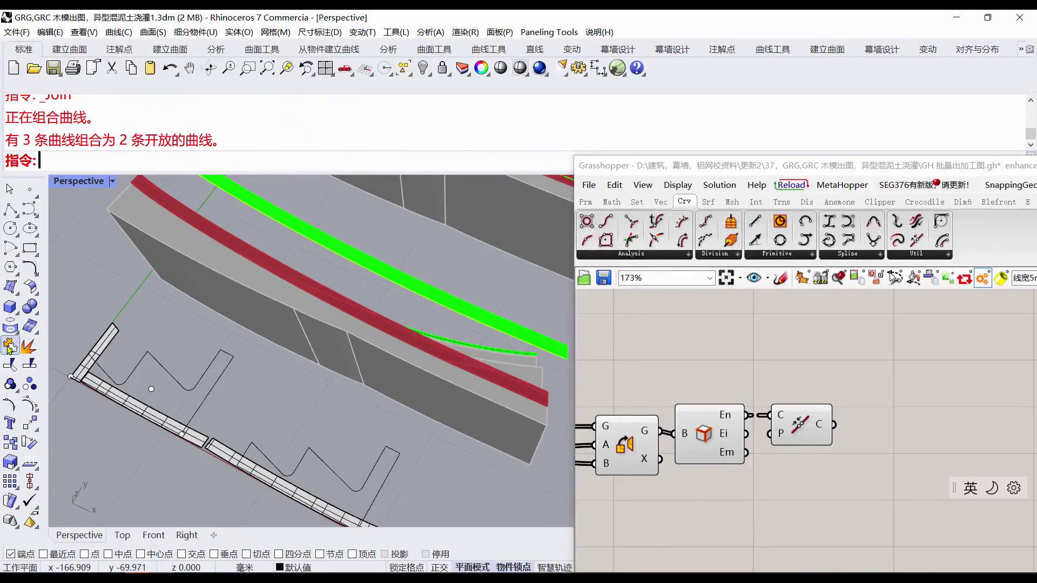
left_click(502, 328)
Rebuild the curves copied from the flange strip's lower edge with 6 points and degree 3.
left_click(30, 285)
left_click(130, 312)
left_click(557, 360)
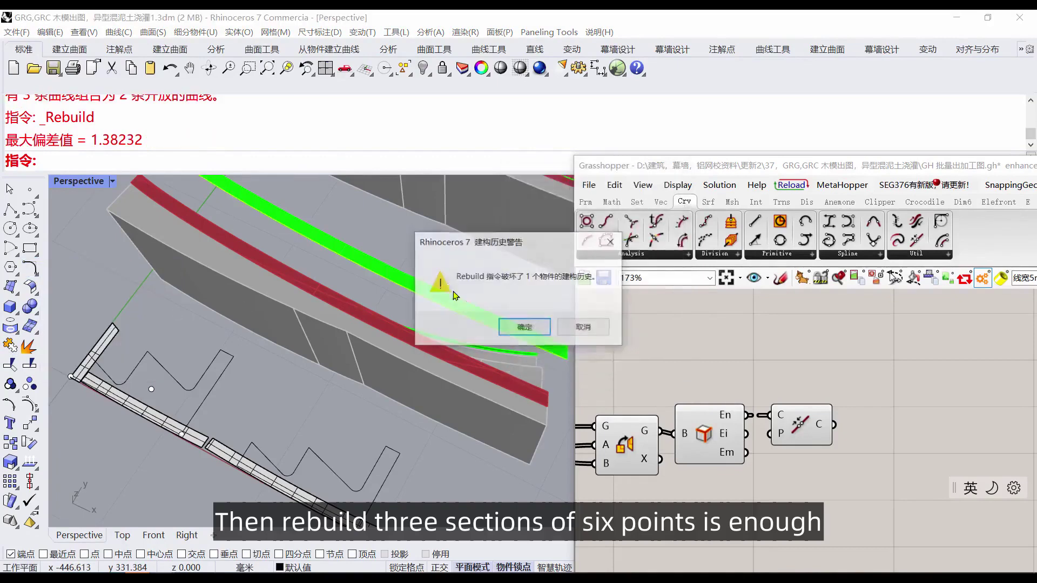
left_click(526, 329)
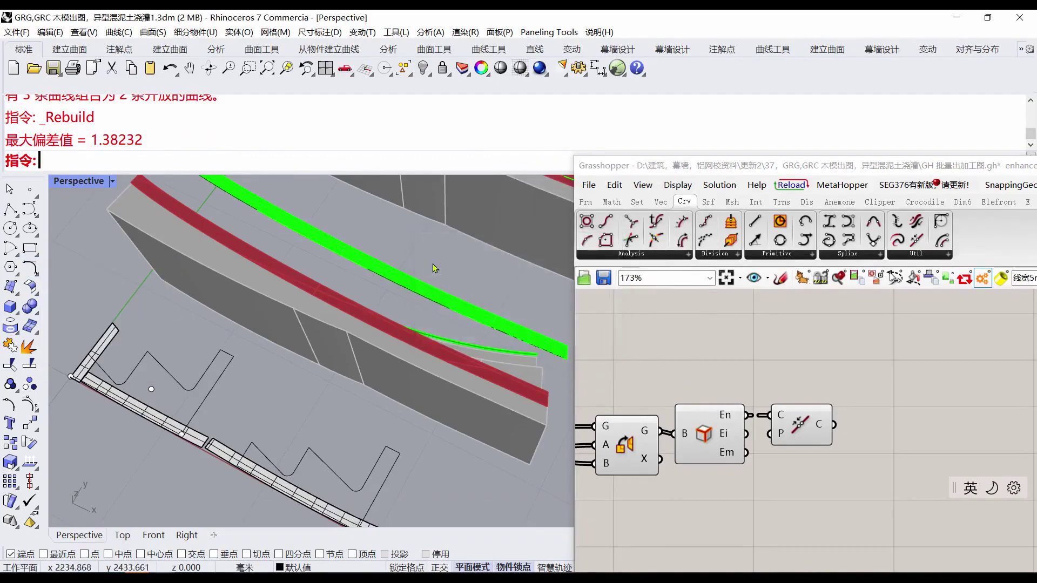
Duplicate the segments of the green flange strip's upper long edge and join them into one curve.
left_click(12, 328)
left_click(69, 333)
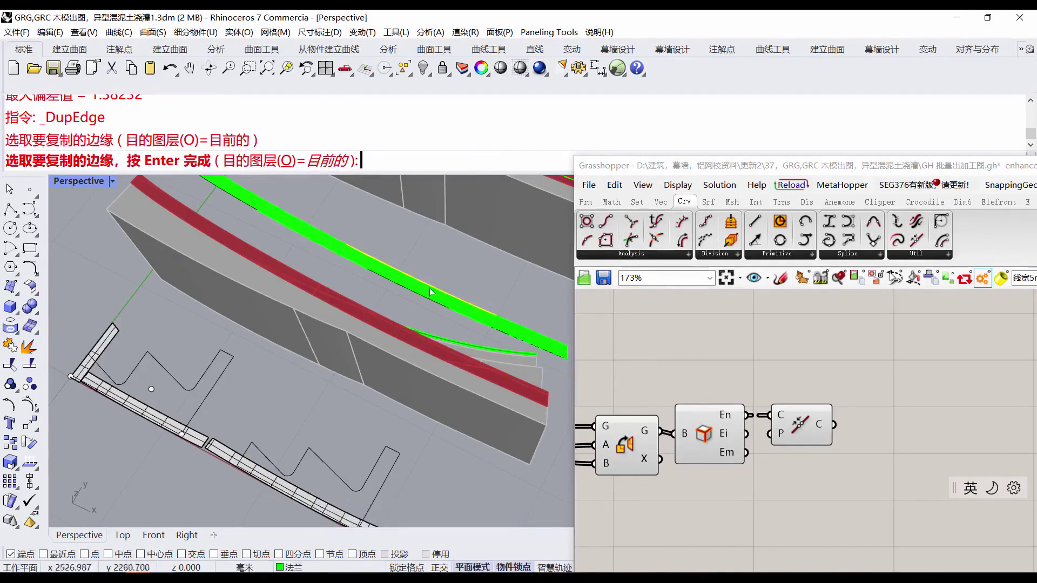
left_click(336, 247)
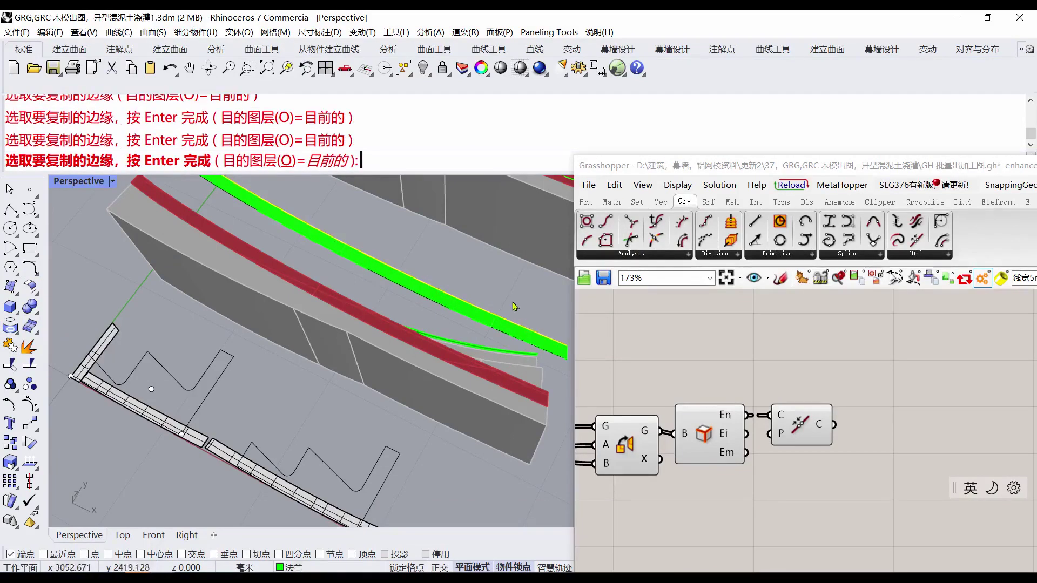
key("Return")
left_click(18, 345)
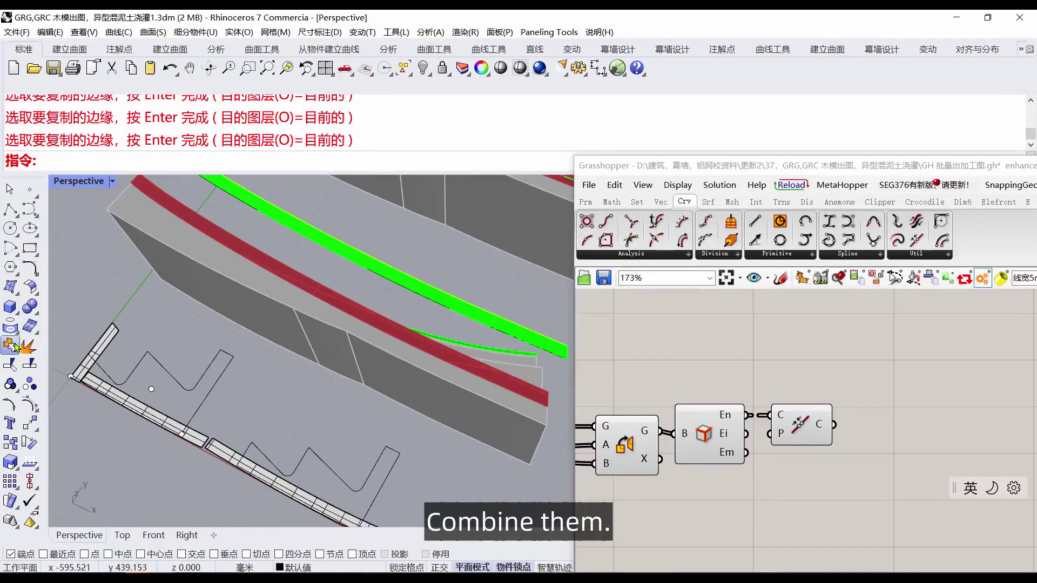
left_click(532, 322)
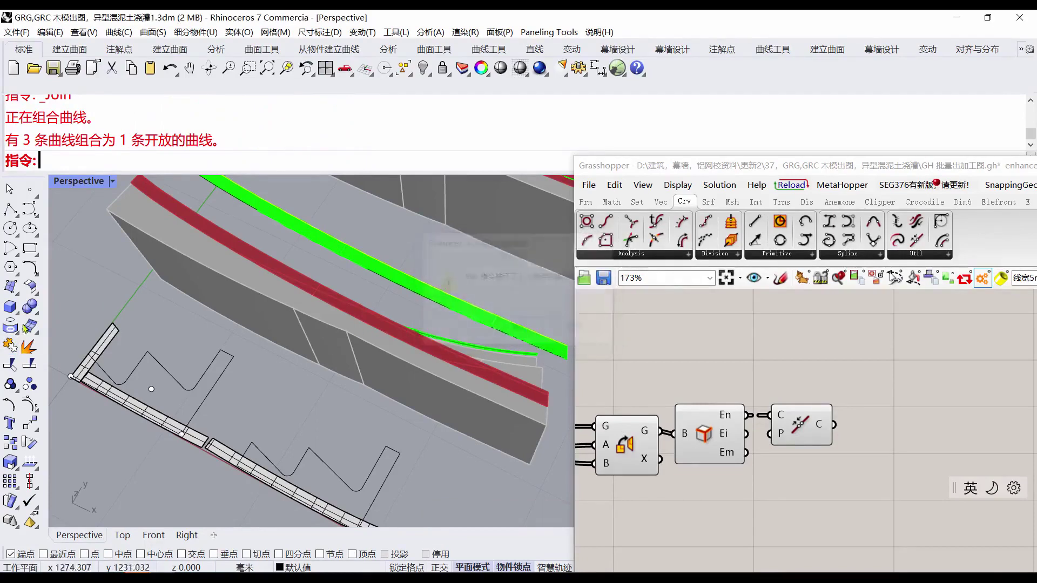
Rebuild the joined upper edge curve with 6 points and degree 3, deleting the input curve.
left_click(33, 290)
left_click(133, 318)
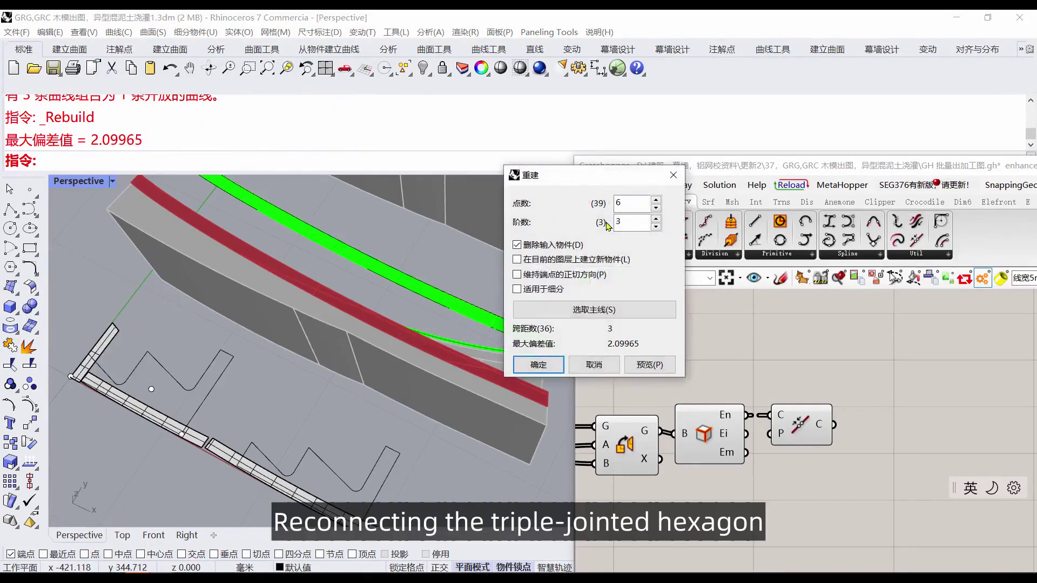
left_click(540, 365)
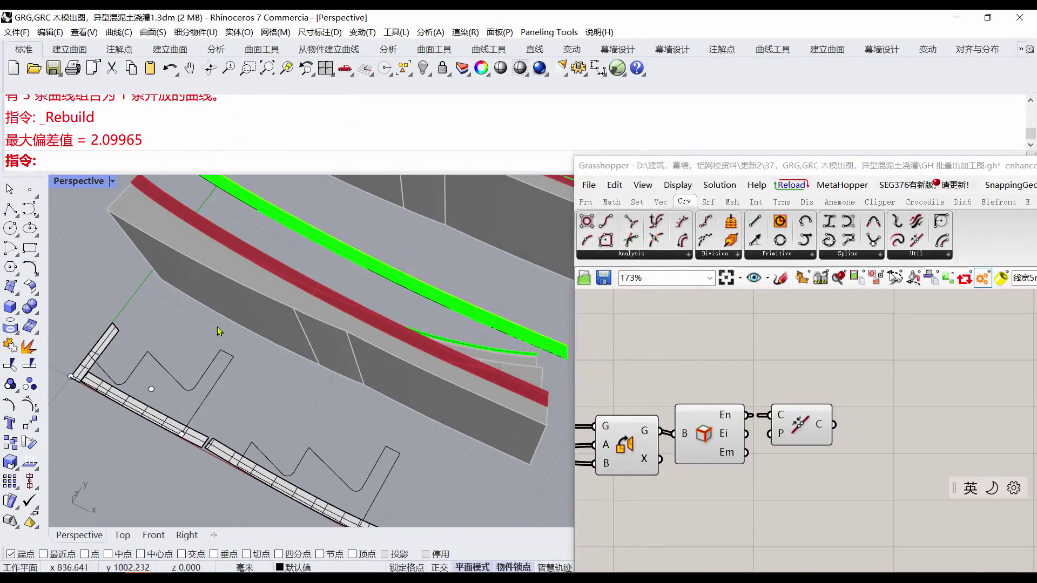
Explode the green flange polysurface into separate surfaces, accepting the loss of its history.
scroll(322, 246, "up", 3)
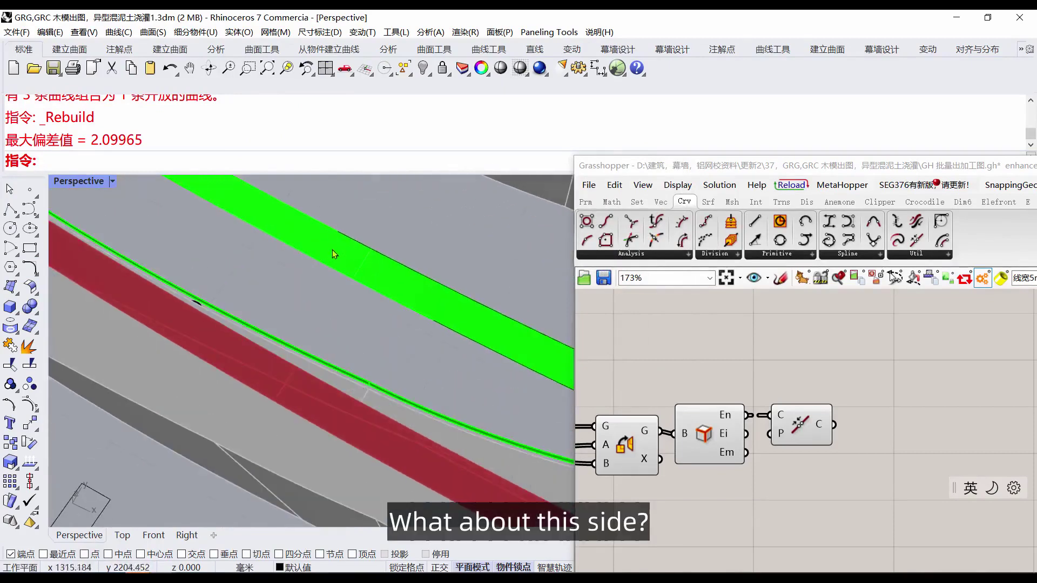
left_click(334, 255)
scroll(334, 270, "down", 2)
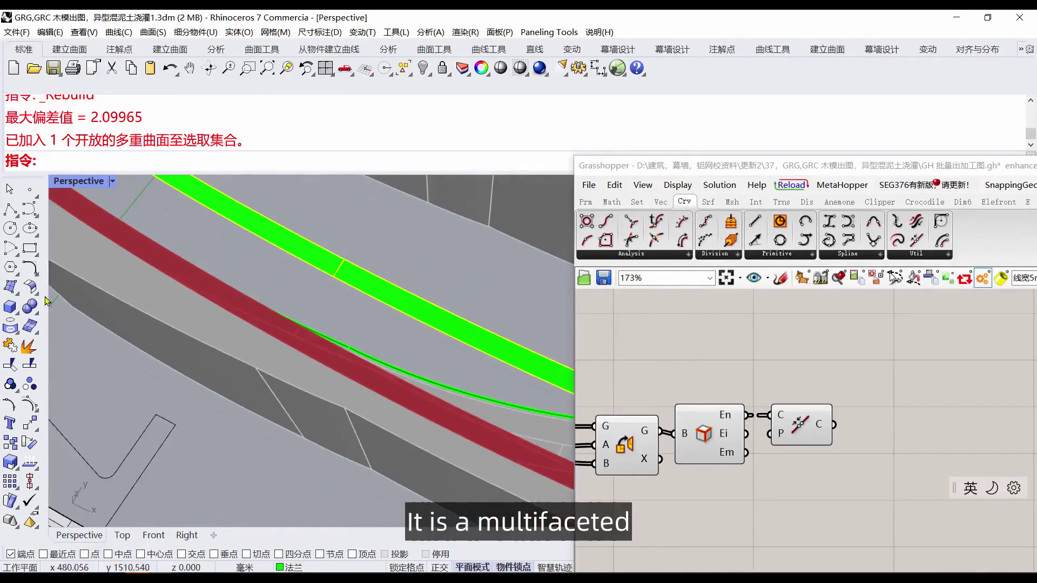
left_click(29, 346)
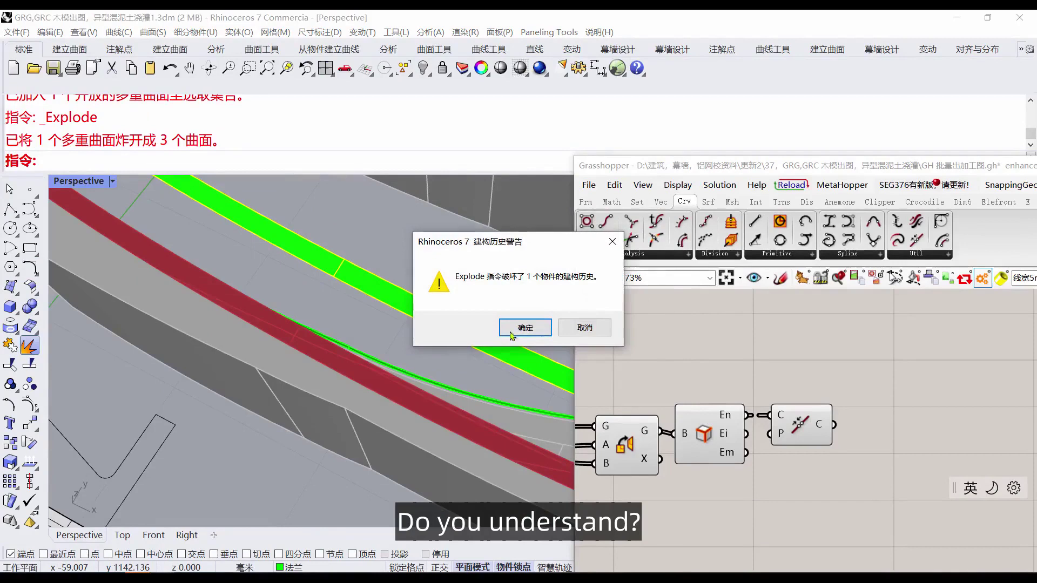
left_click(526, 328)
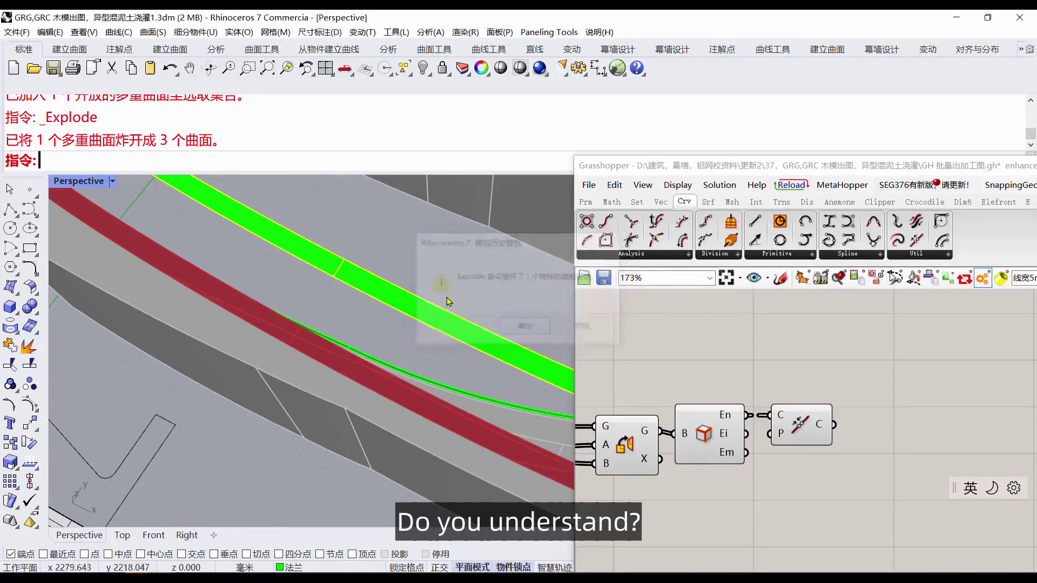
Delete the exploded green flange surfaces, keeping only the rebuilt upper and lower edge curves.
left_click(386, 286)
scroll(385, 285, "down", 3)
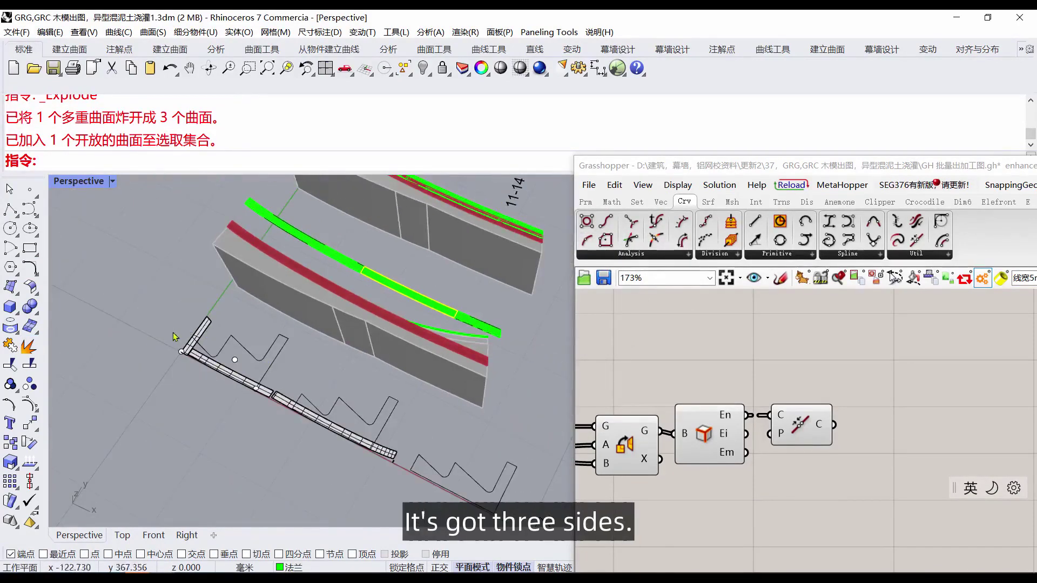
scroll(454, 241, "up", 5)
key("Delete")
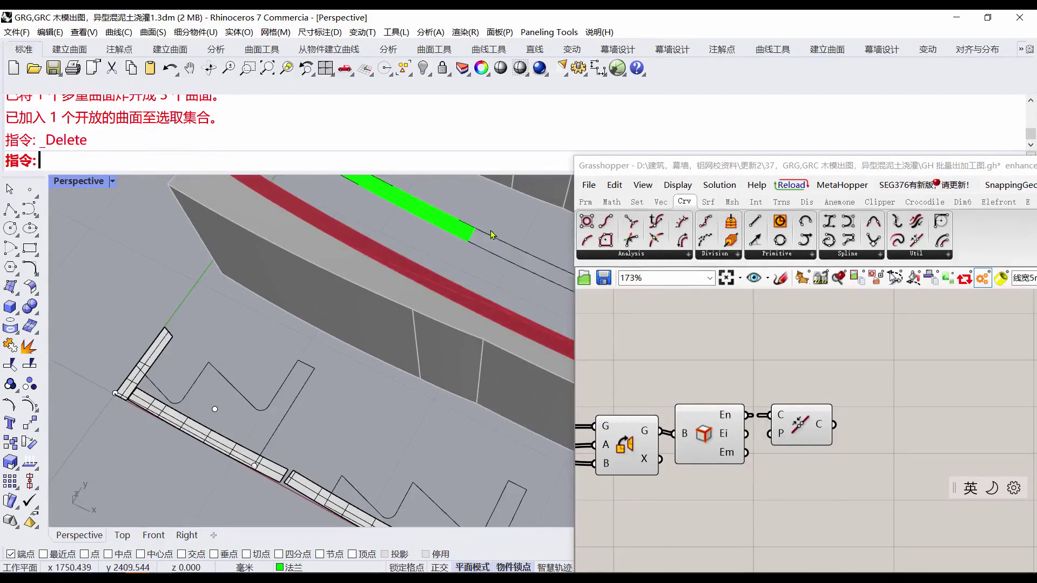
scroll(525, 289, "down", 4)
scroll(479, 295, "up", 5)
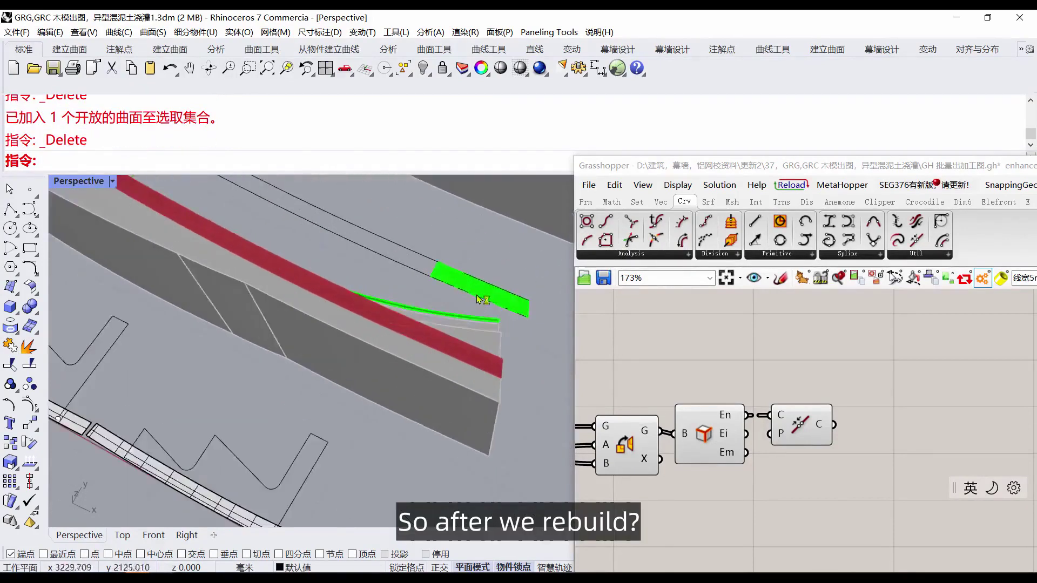
scroll(479, 290, "down", 3)
left_click(9, 286)
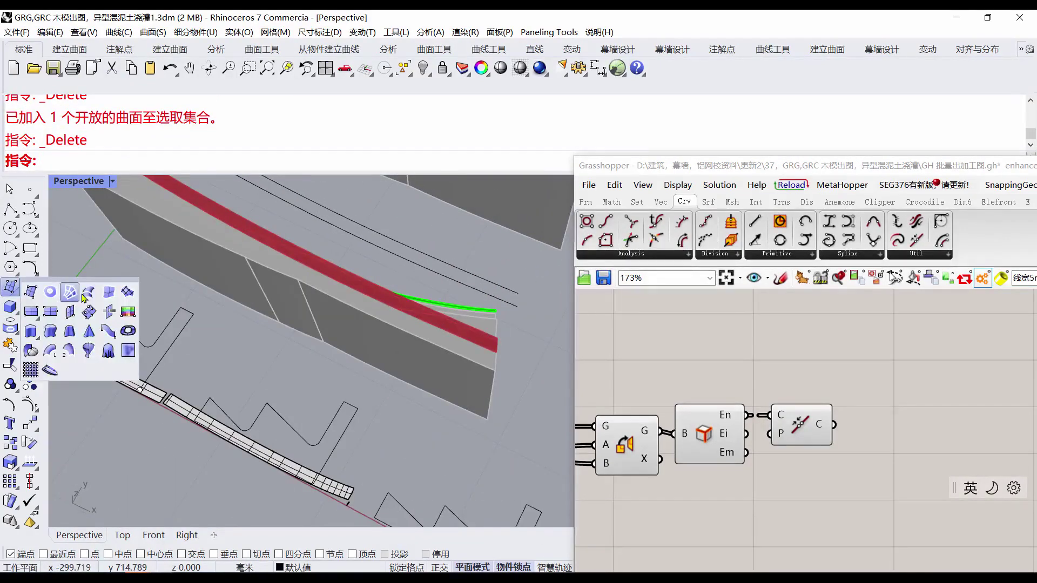
left_click(80, 293)
left_click(494, 284)
left_click(493, 298)
left_click(316, 309)
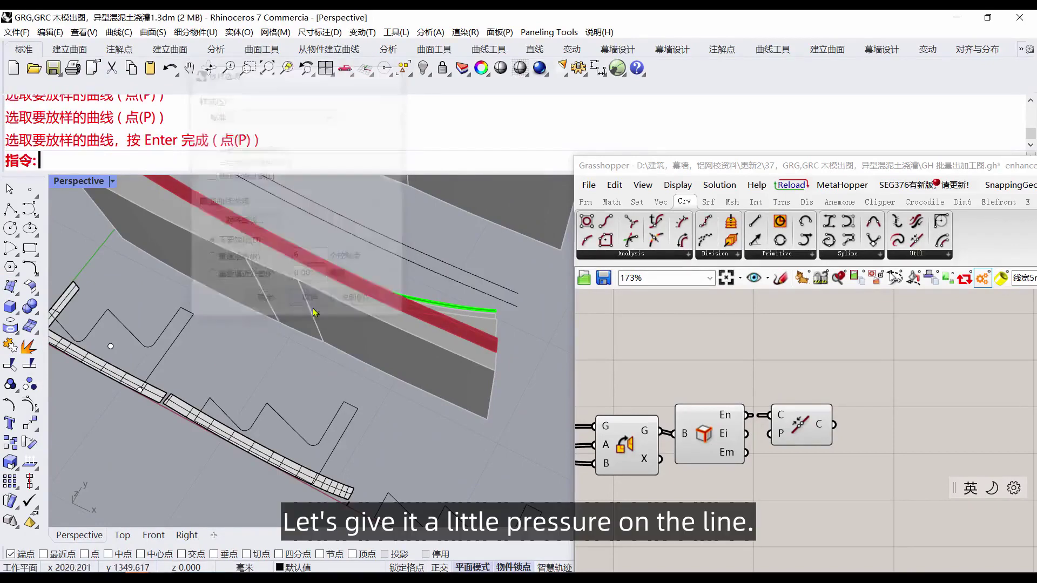
Try to join the pieces of the flange strip's lower edge curve.
left_click(411, 262)
left_click(458, 292)
scroll(458, 293, "down", 4)
scroll(356, 251, "up", 2)
left_click(365, 251)
scroll(452, 307, "up", 5)
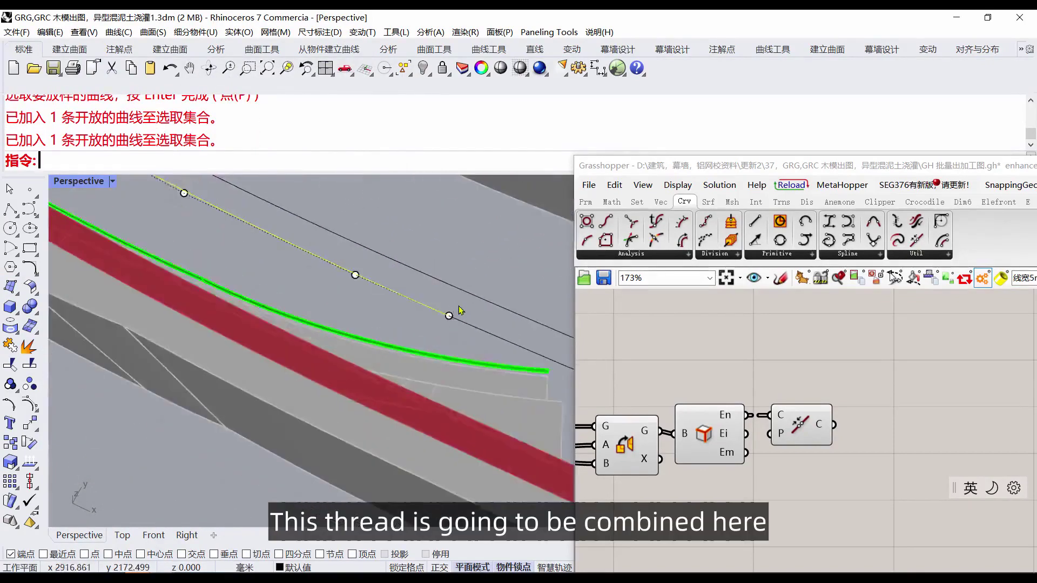
left_click(150, 318)
left_click(12, 345)
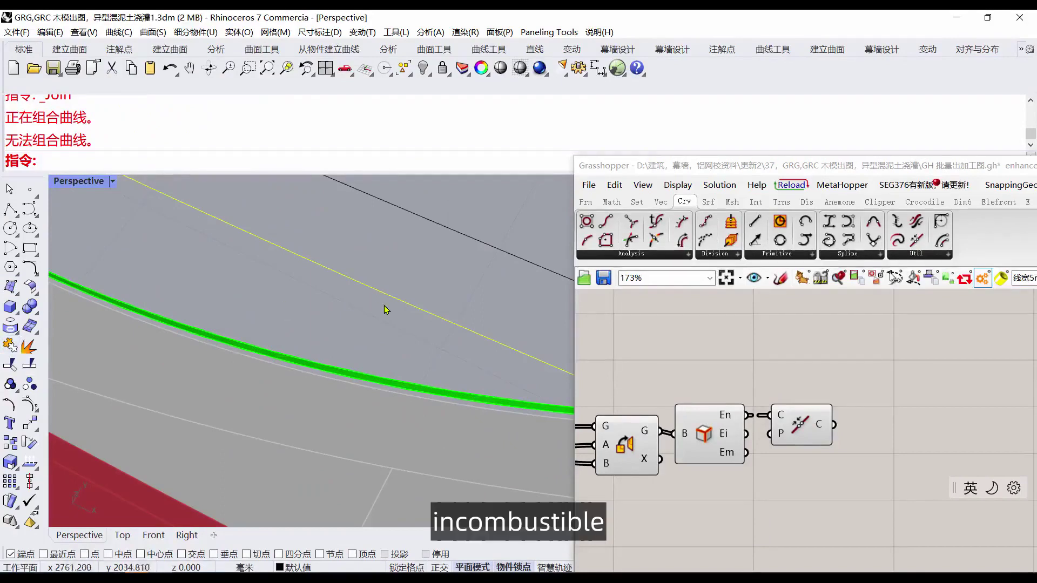
left_click(440, 313)
left_click(389, 303)
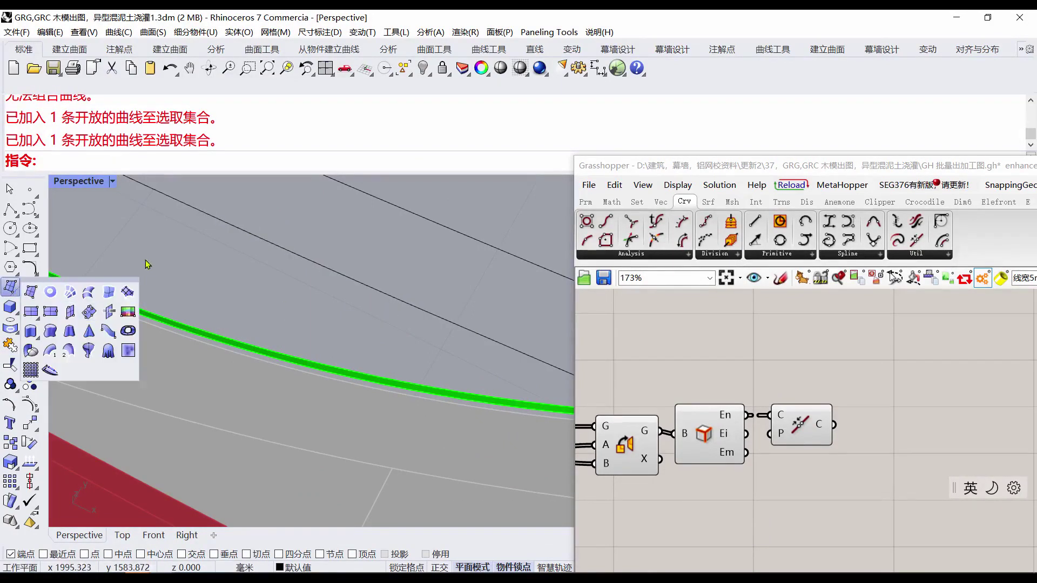
Match the two pieces of the flange strip's lower edge curve to each other with tangent continuity and join them into one curve.
mouse_move(30, 268)
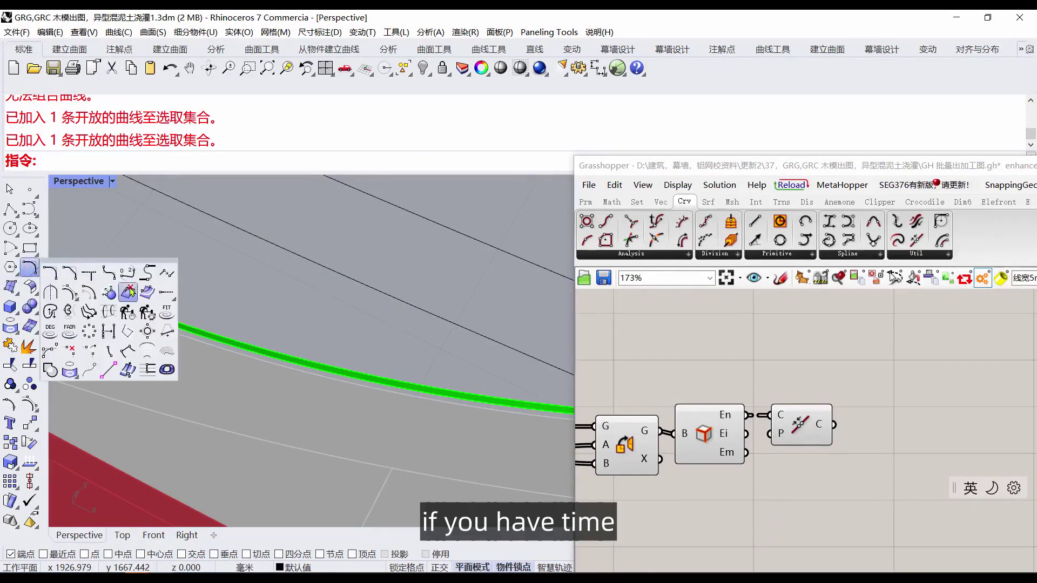
left_click(167, 274)
left_click(396, 300)
left_click(422, 311)
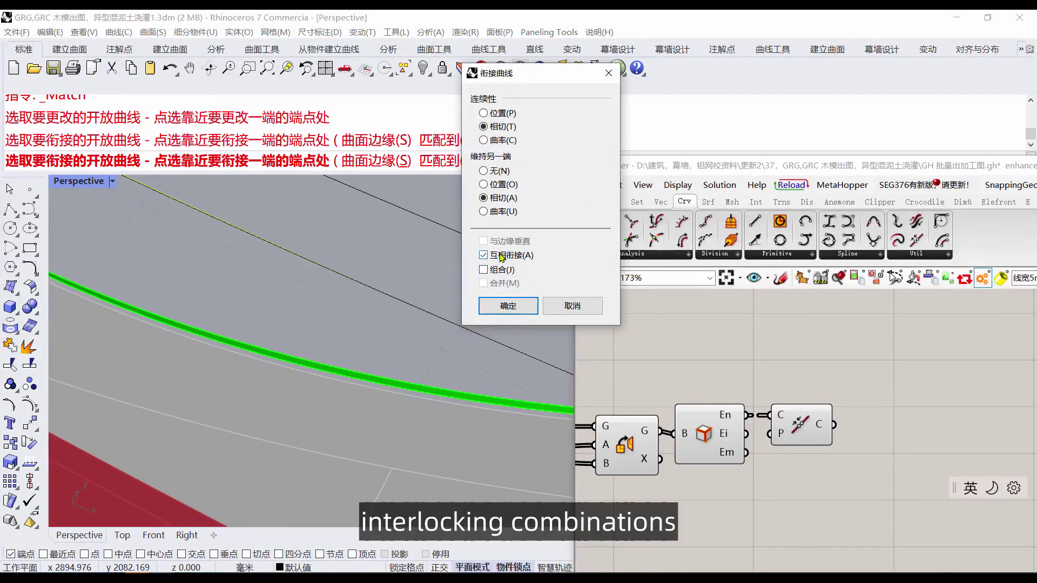
left_click(503, 304)
left_click(423, 312)
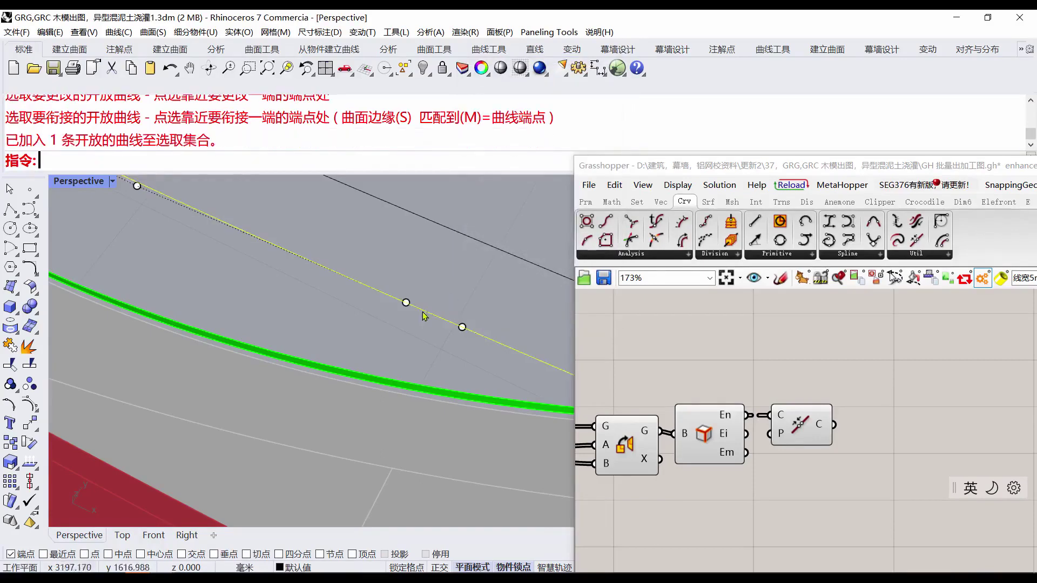
Rebuild the matched lower edge curve with 6 points and degree 3, deleting the input curve.
left_click(40, 293)
left_click(130, 313)
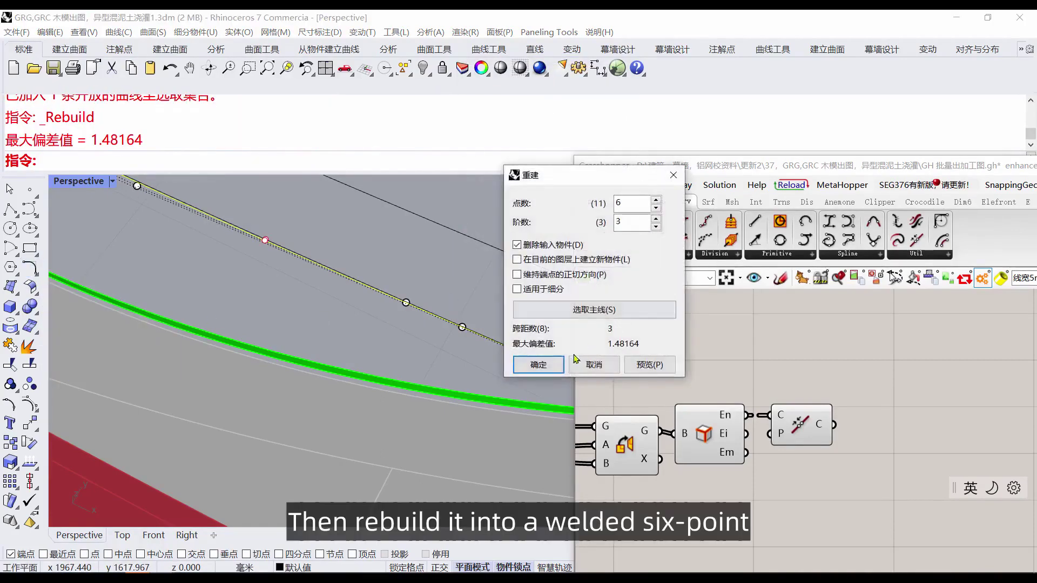
left_click(550, 373)
Loft a flange surface between the rebuilt upper and lower edge curves with the standard style and no simplification.
scroll(406, 372, "down", 3)
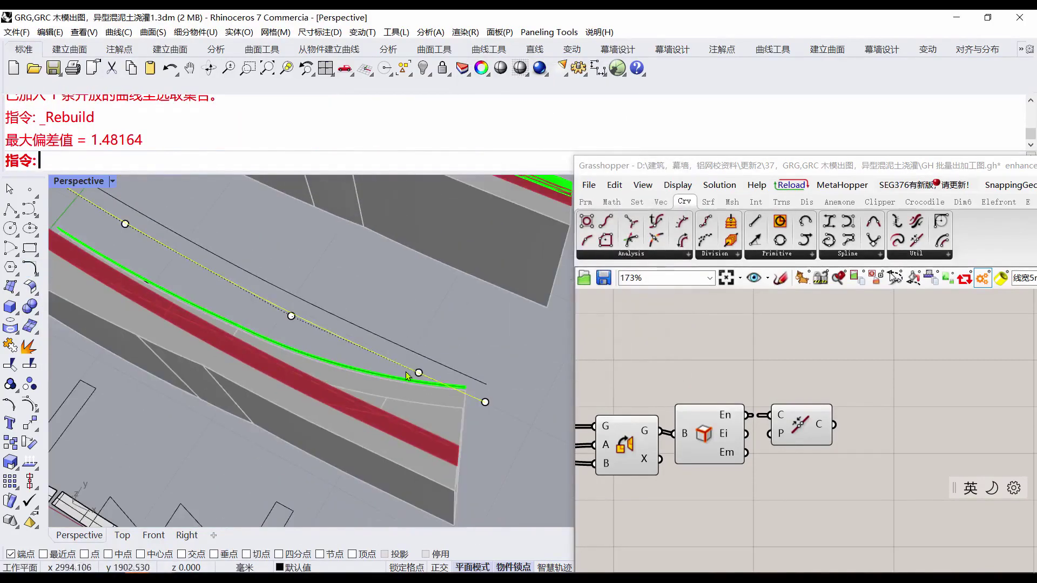
left_click(16, 293)
left_click(71, 309)
left_click_drag(255, 304, 230, 246)
right_click(230, 246)
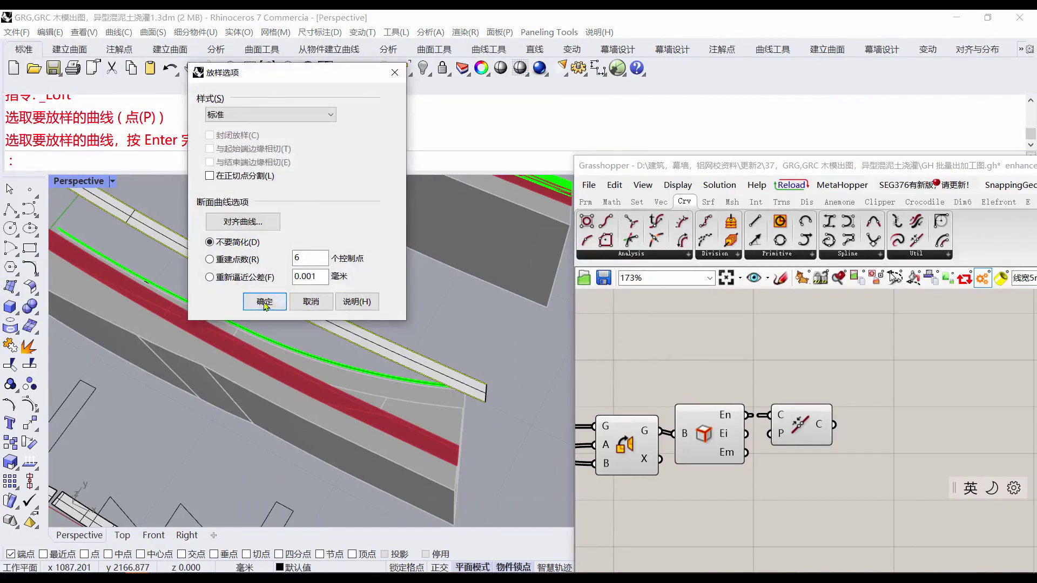
left_click(265, 302)
scroll(359, 285, "down", 3)
scroll(332, 297, "up", 4)
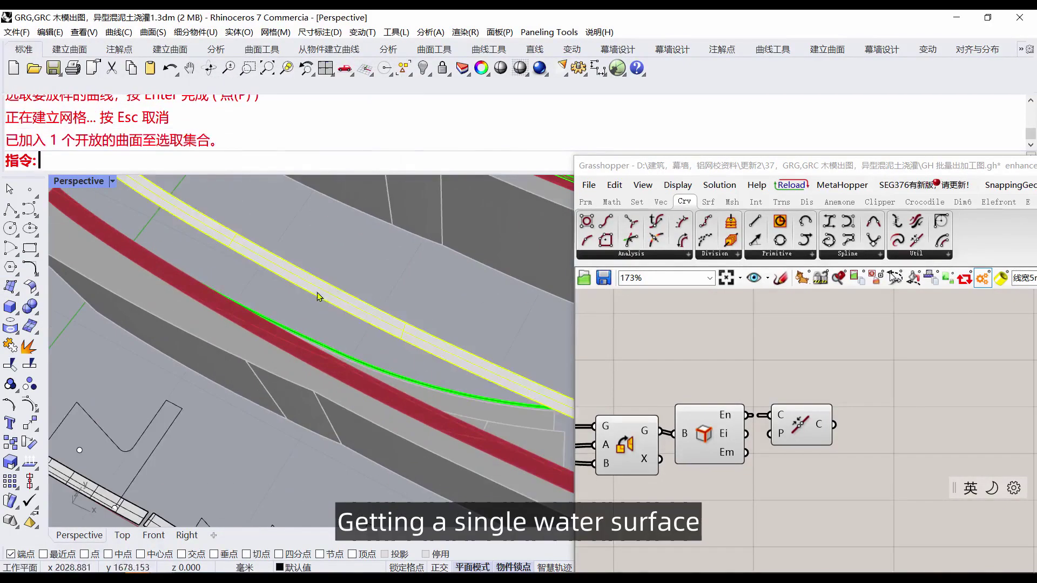
Unroll the new lofted flange surface flat without including any curves on it.
left_click(30, 268)
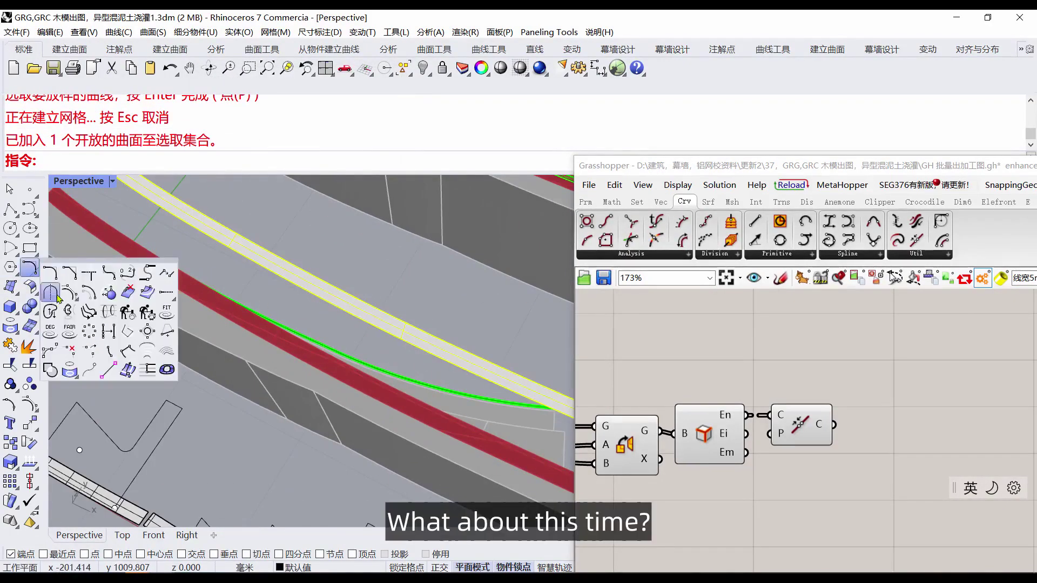
left_click(19, 292)
left_click(98, 258)
left_click(228, 246)
left_click(247, 274)
scroll(244, 248, "up", 2)
left_click(245, 251)
left_click(35, 292)
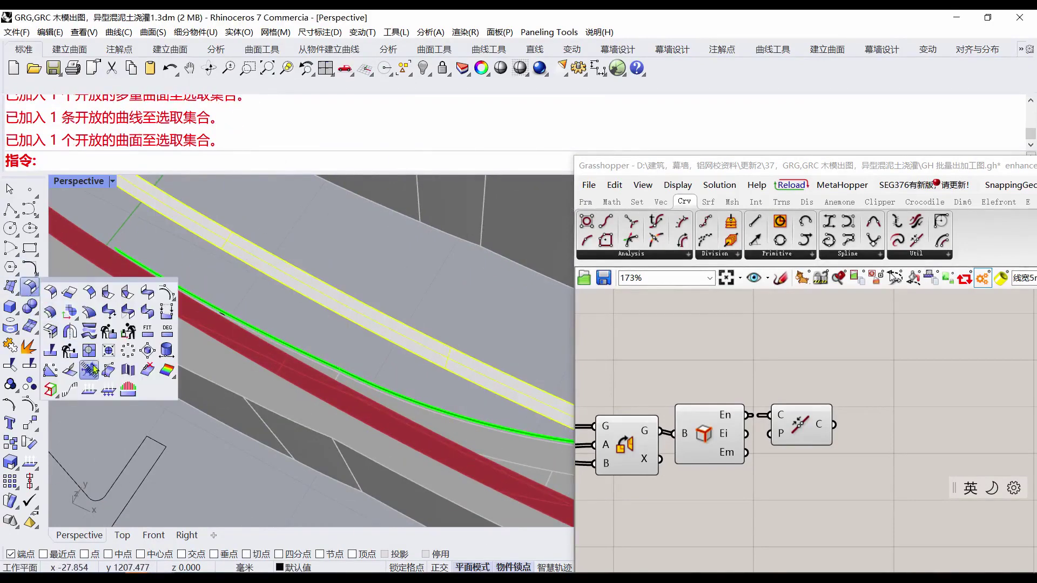
left_click(72, 374)
scroll(301, 289, "down", 8)
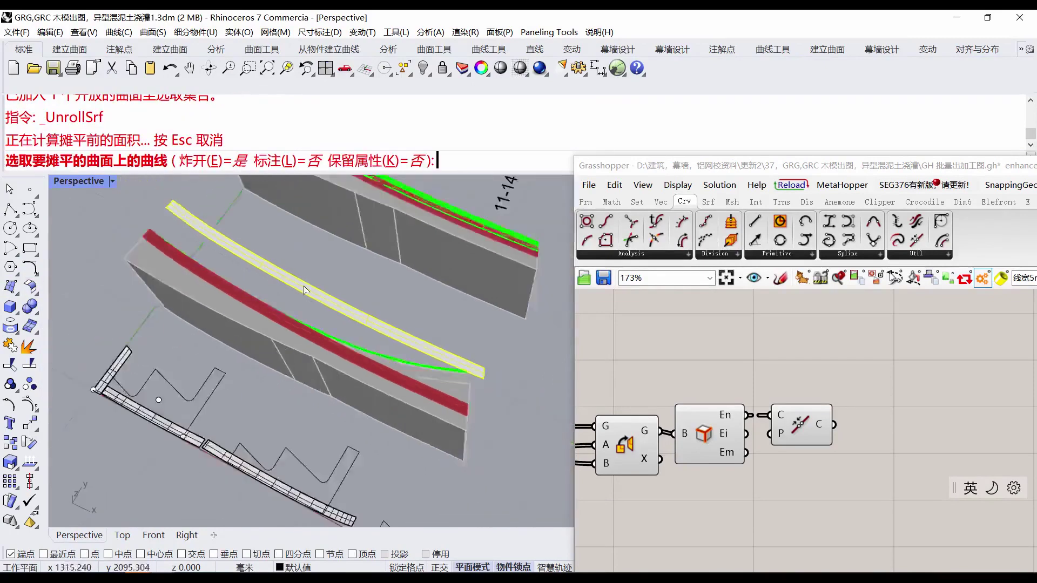
right_click(295, 344)
Delete the old unrolled flange pieces near the origin, keeping the new full-length unrolled strip.
scroll(184, 332, "up", 5)
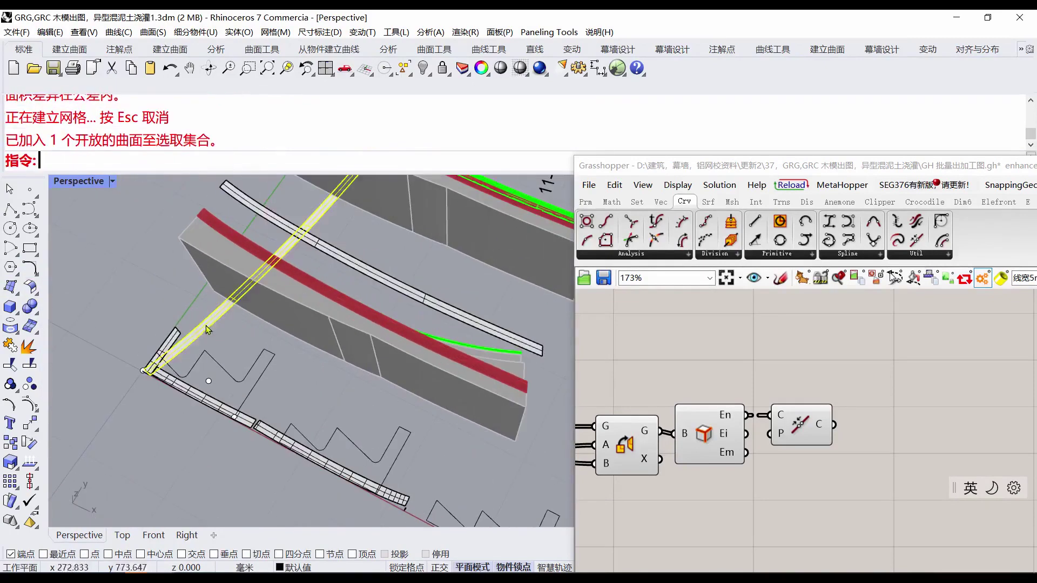
left_click(174, 336)
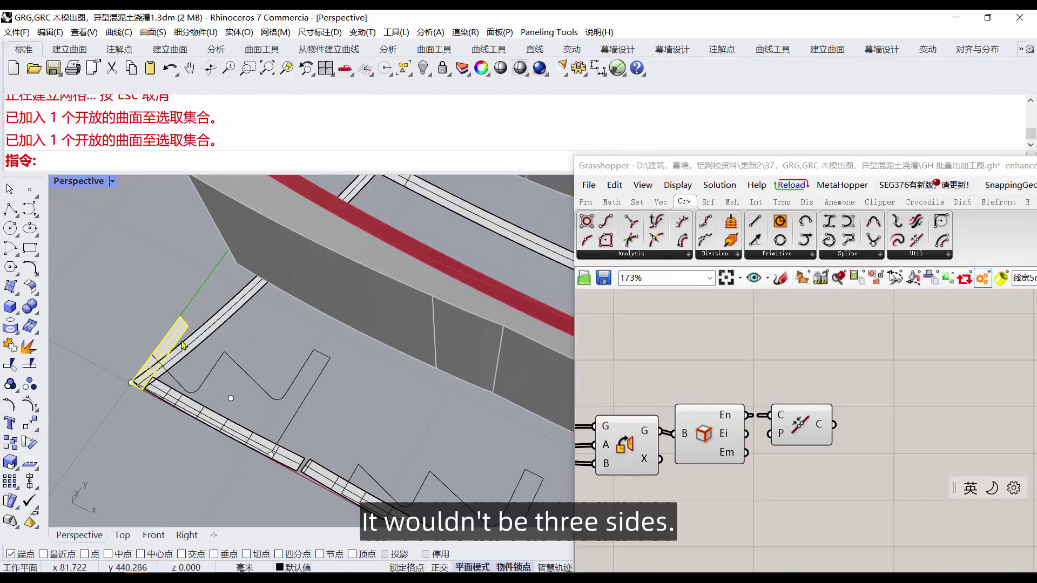
key("Delete")
scroll(145, 368, "up", 2)
scroll(145, 368, "down", 8)
scroll(247, 423, "up", 6)
left_click(247, 424)
key("Delete")
scroll(226, 378, "down", 8)
right_click_drag(225, 377, 241, 330)
scroll(195, 322, "down", 3)
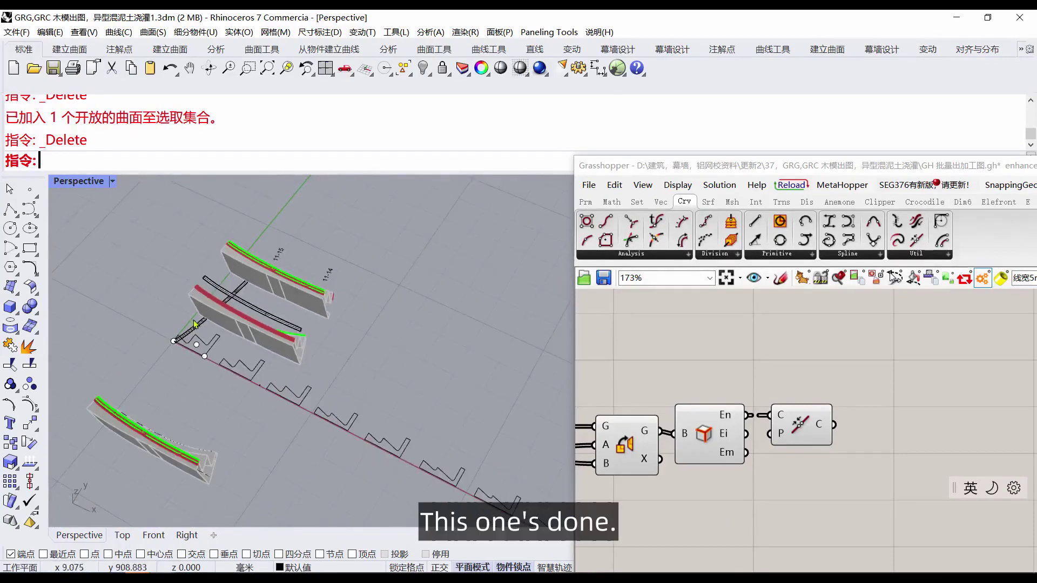
scroll(230, 356, "up", 3)
right_click_drag(241, 316, 245, 356)
scroll(253, 354, "down", 5)
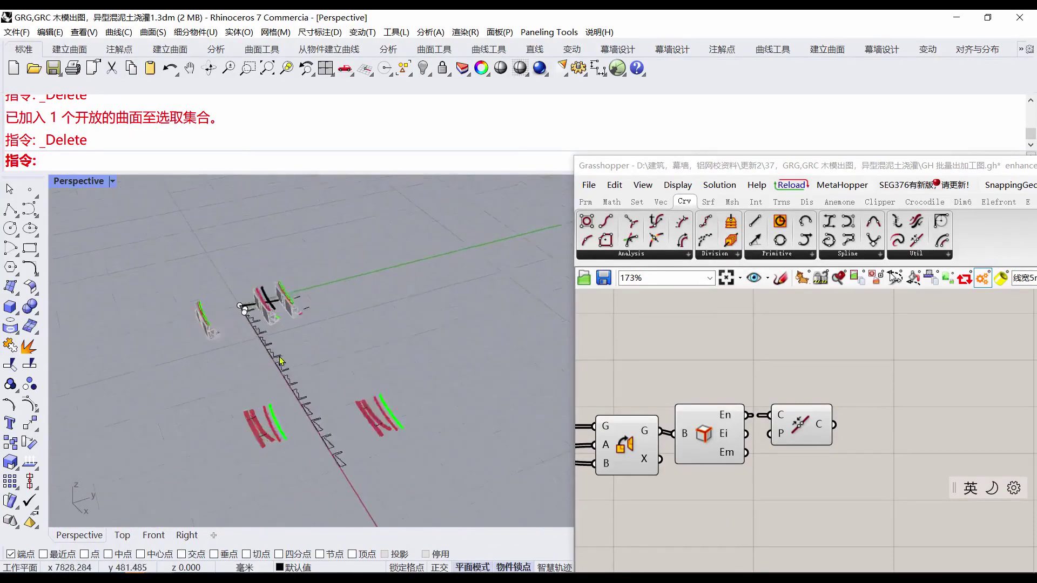